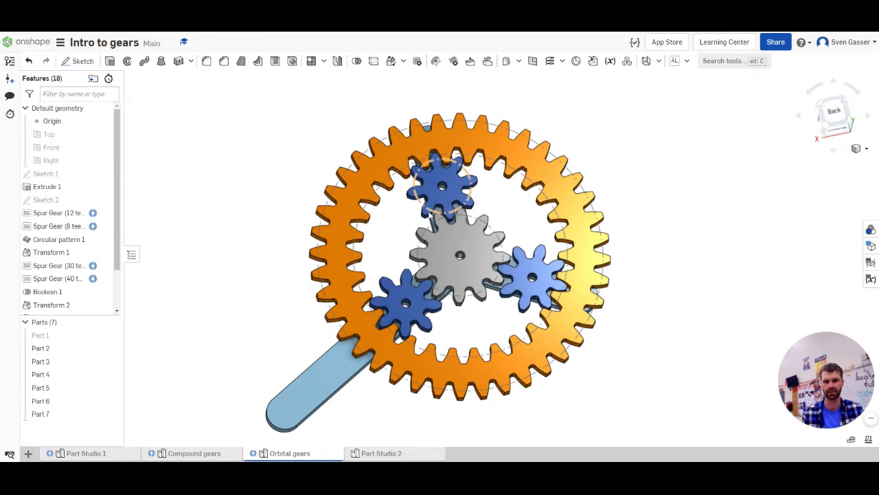
Examine the orbital gear model's ring gear pitch circle and the three-armed carrier on its reverse side
{"action": "left_click", "coordinate": [573, 348]}
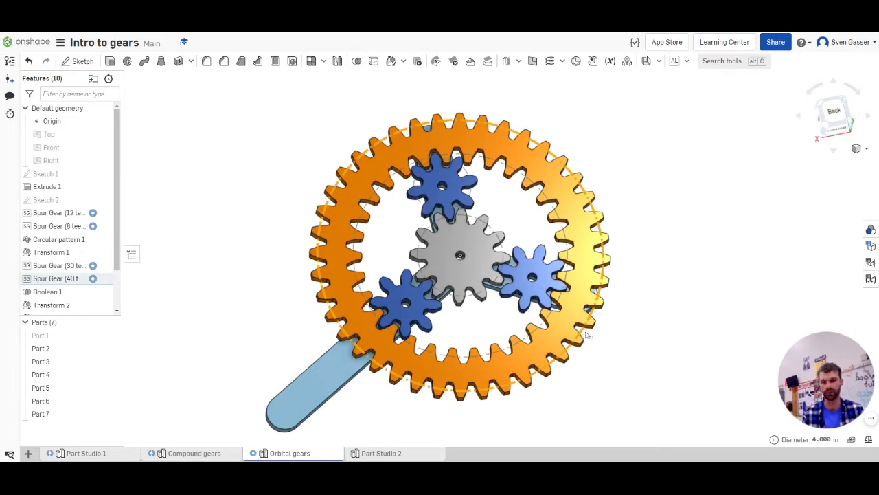
{"action": "left_click", "coordinate": [617, 351]}
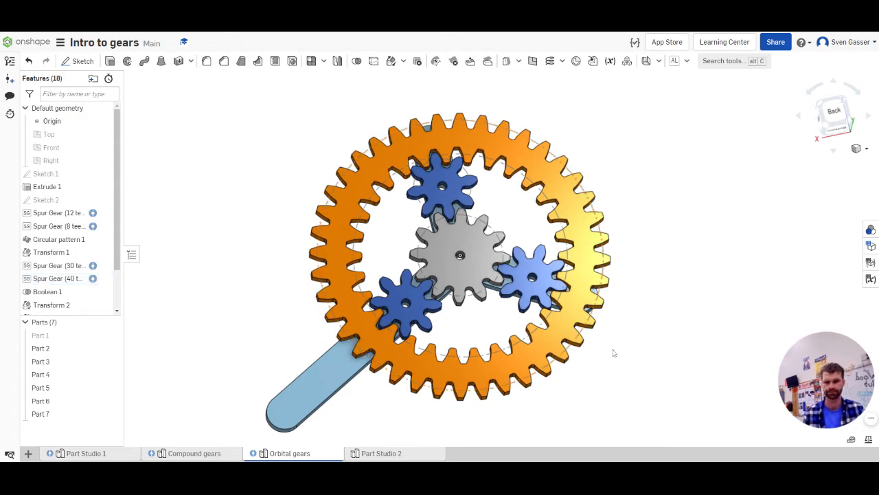
{"action": "mouse_move", "coordinate": [549, 410]}
{"action": "right_mouse_down"}
{"action": "mouse_move", "coordinate": [545, 379]}
{"action": "mouse_move", "coordinate": [540, 406]}
{"action": "mouse_move", "coordinate": [530, 405]}
{"action": "mouse_move", "coordinate": [540, 388]}
{"action": "mouse_move", "coordinate": [545, 408]}
{"action": "mouse_move", "coordinate": [540, 385]}
{"action": "mouse_move", "coordinate": [534, 410]}
{"action": "mouse_move", "coordinate": [548, 412]}
{"action": "mouse_move", "coordinate": [570, 393]}
{"action": "right_mouse_up"}
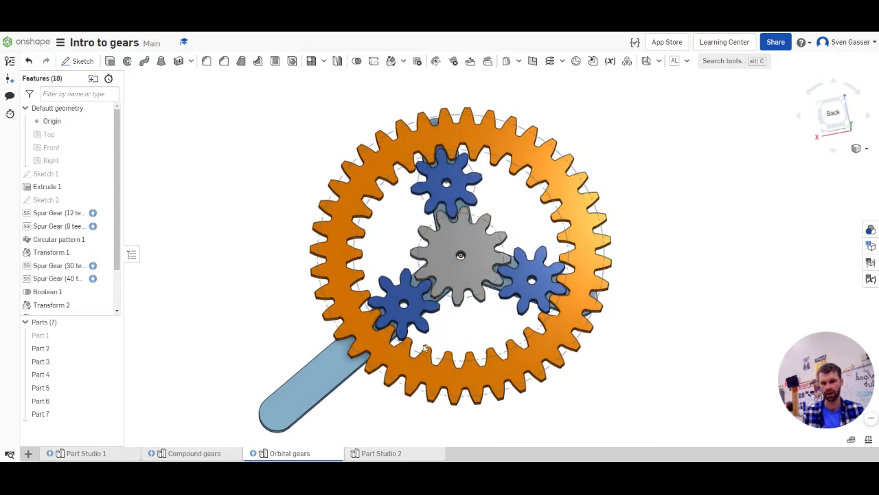
{"action": "right_click_drag", "start_coordinate": [414, 366], "coordinate": [455, 267]}
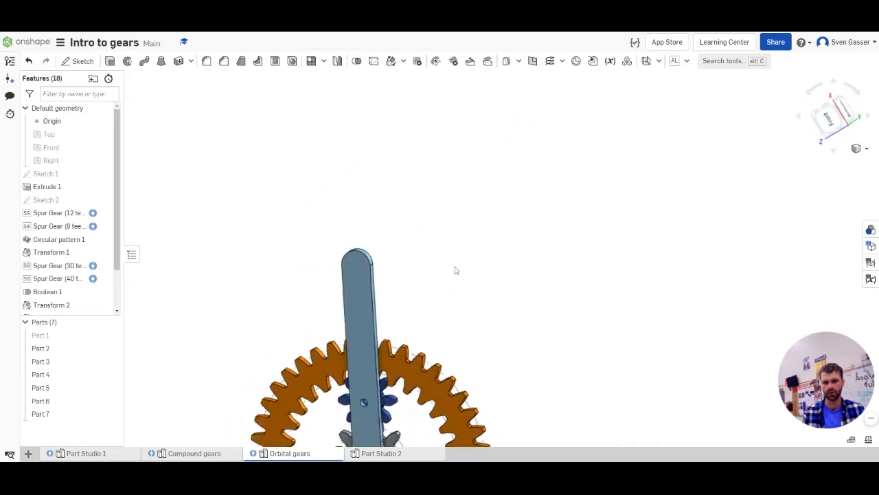
{"action": "scroll", "coordinate": [455, 270], "scroll_direction": "down", "scroll_amount": 4}
{"action": "scroll", "coordinate": [407, 397], "scroll_direction": "up", "scroll_amount": 6}
{"action": "right_click_drag", "start_coordinate": [408, 399], "coordinate": [420, 366]}
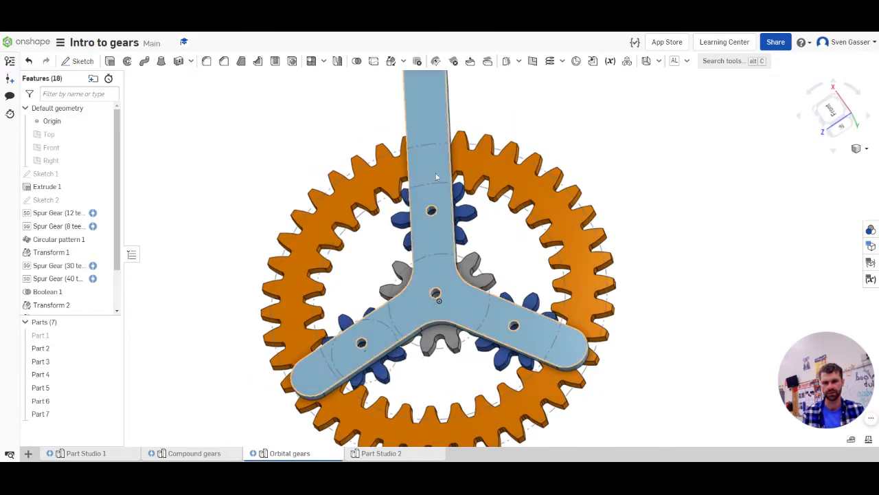
{"action": "scroll", "coordinate": [423, 230], "scroll_direction": "down", "scroll_amount": 5}
{"action": "scroll", "coordinate": [440, 268], "scroll_direction": "up", "scroll_amount": 3}
{"action": "scroll", "coordinate": [472, 375], "scroll_direction": "down", "scroll_amount": 1}
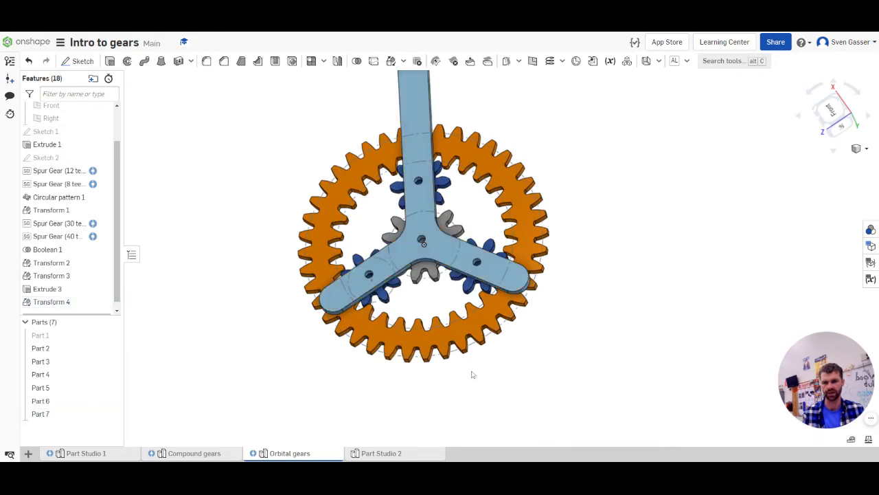
Show the hidden Part 1 and inspect the paired three-armed carrier plates around the gears
{"action": "left_click", "coordinate": [111, 336]}
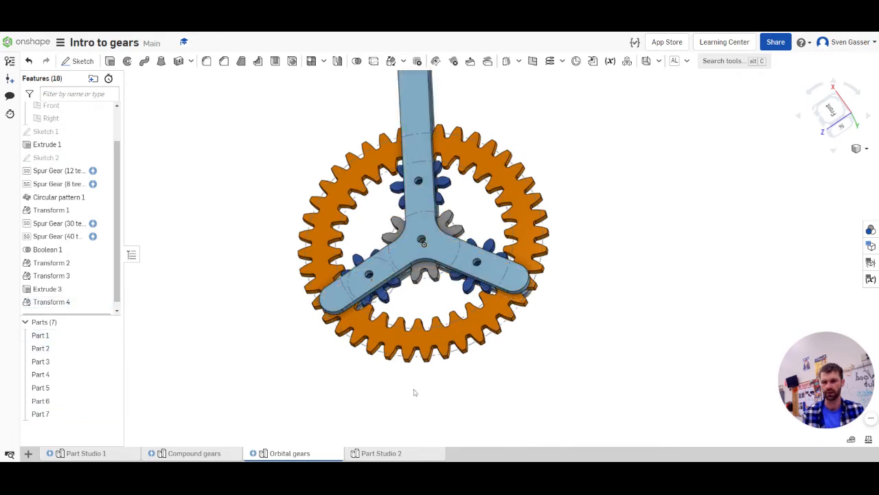
{"action": "right_click_drag", "start_coordinate": [414, 391], "coordinate": [468, 299]}
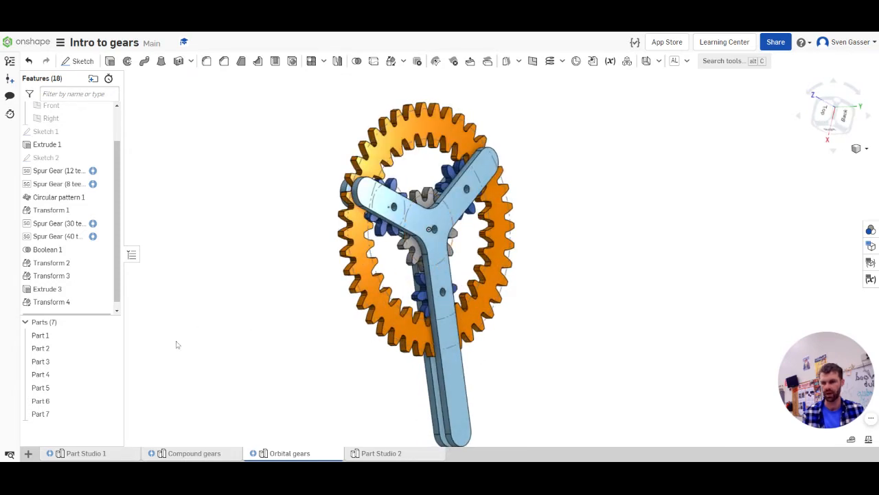
{"action": "right_click_drag", "start_coordinate": [340, 347], "coordinate": [323, 342]}
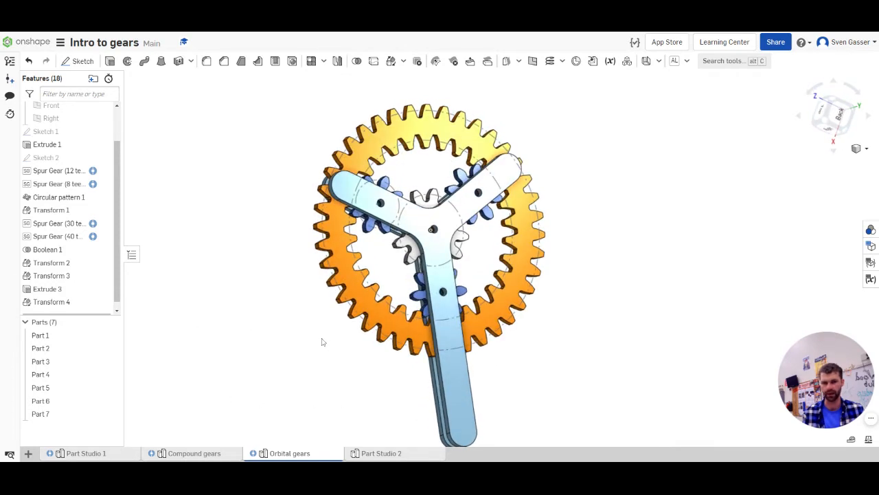
{"action": "scroll", "coordinate": [368, 319], "scroll_direction": "up", "scroll_amount": 3}
{"action": "scroll", "coordinate": [348, 377], "scroll_direction": "down", "scroll_amount": 2}
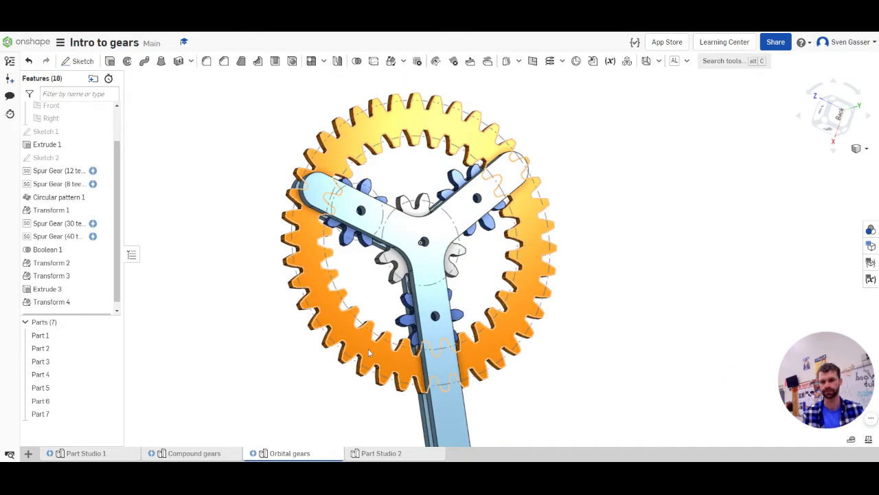
In Part Studio 2's Top plane sketch, draw a 4 in diameter circle centred on the origin and place its dimension outside
{"action": "left_click", "coordinate": [383, 454]}
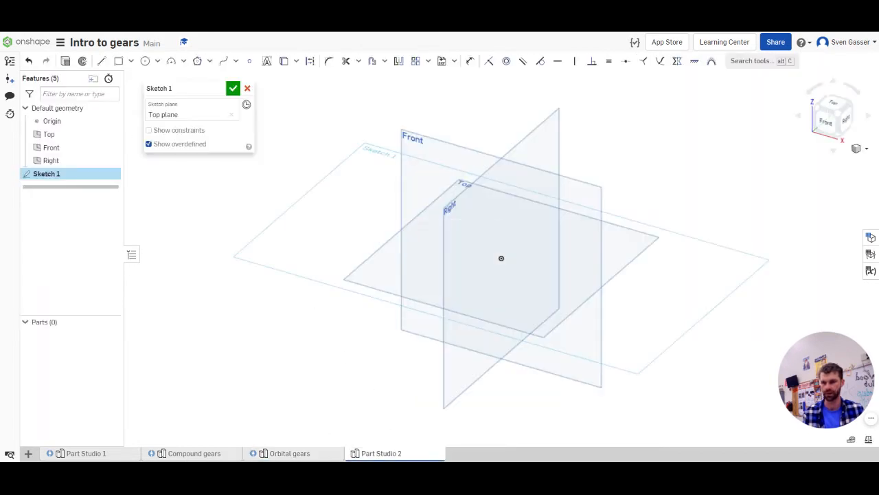
{"action": "left_click", "coordinate": [145, 61]}
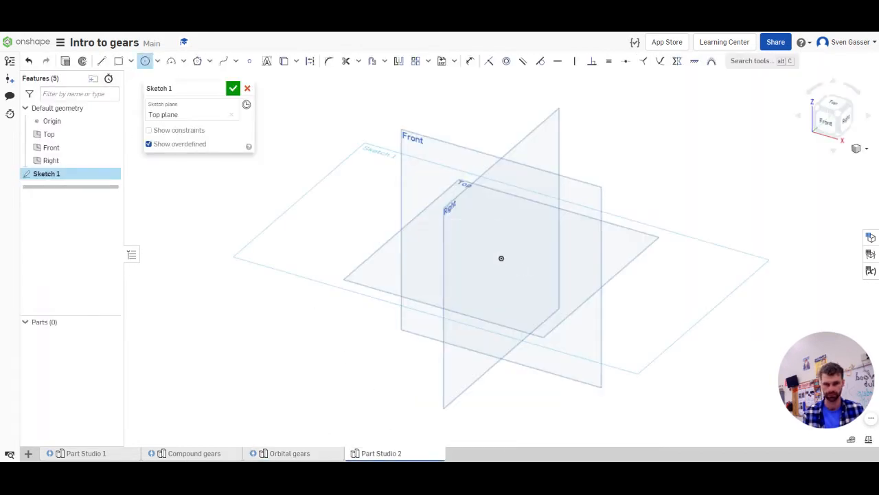
{"action": "left_click", "coordinate": [501, 258]}
{"action": "left_click", "coordinate": [558, 266]}
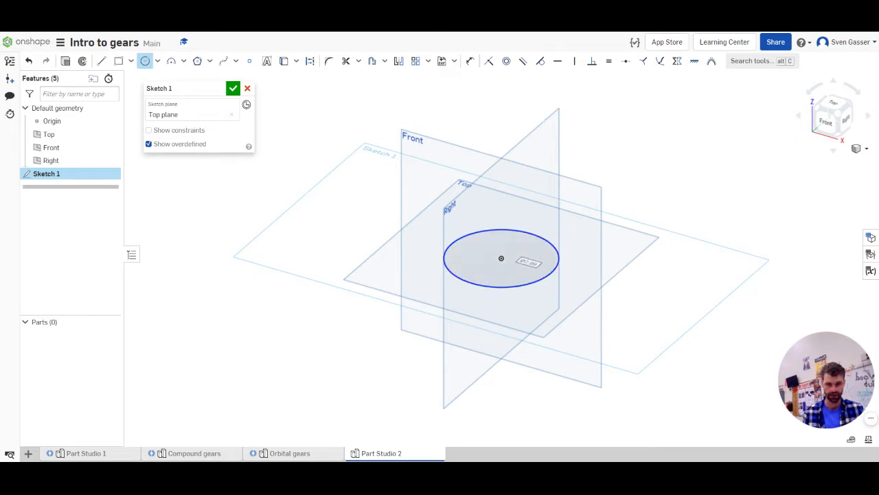
{"action": "type", "text": "4"}
{"action": "key", "text": "Return"}
{"action": "key", "text": "Escape"}
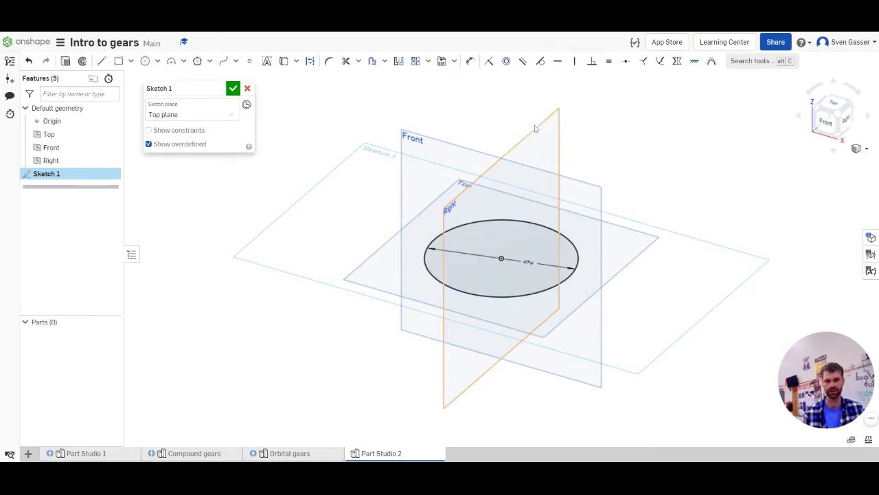
{"action": "left_click_drag", "start_coordinate": [531, 262], "coordinate": [618, 254]}
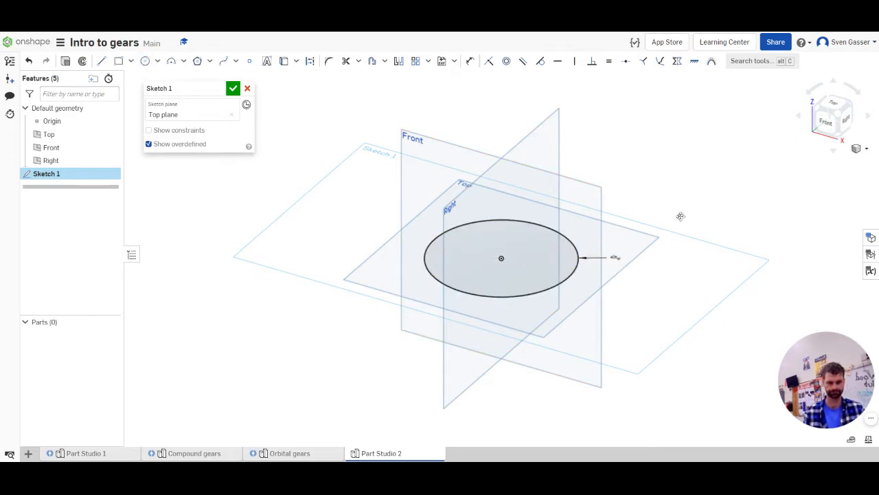
View the sketch from the top and hide the Right, Front and Top planes
{"action": "left_click", "coordinate": [834, 105]}
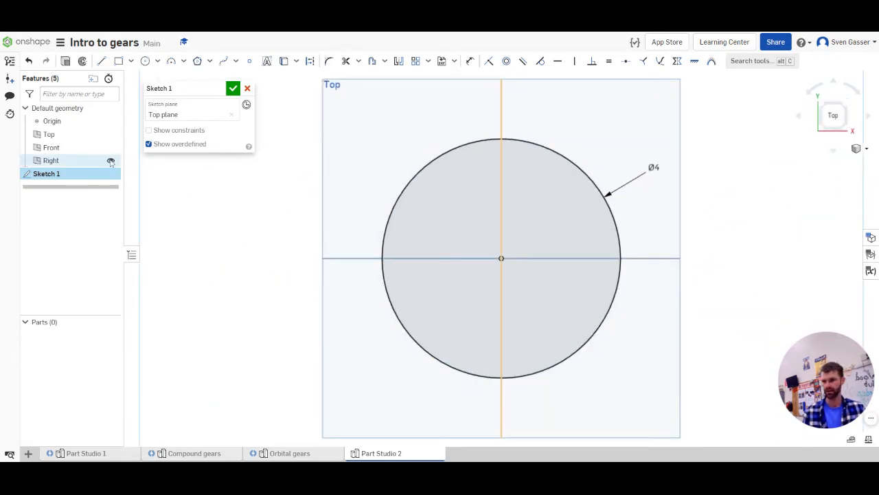
{"action": "left_click", "coordinate": [111, 160]}
{"action": "left_click", "coordinate": [111, 147]}
{"action": "left_click", "coordinate": [110, 134]}
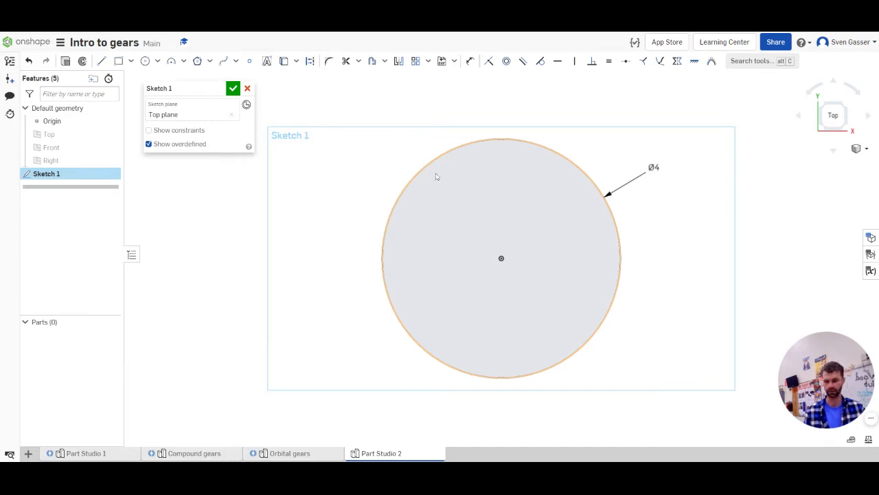
Draw a 3 in diameter circle centred on the origin, inside the 4 in circle
{"action": "key", "text": "c"}
{"action": "left_click", "coordinate": [501, 259]}
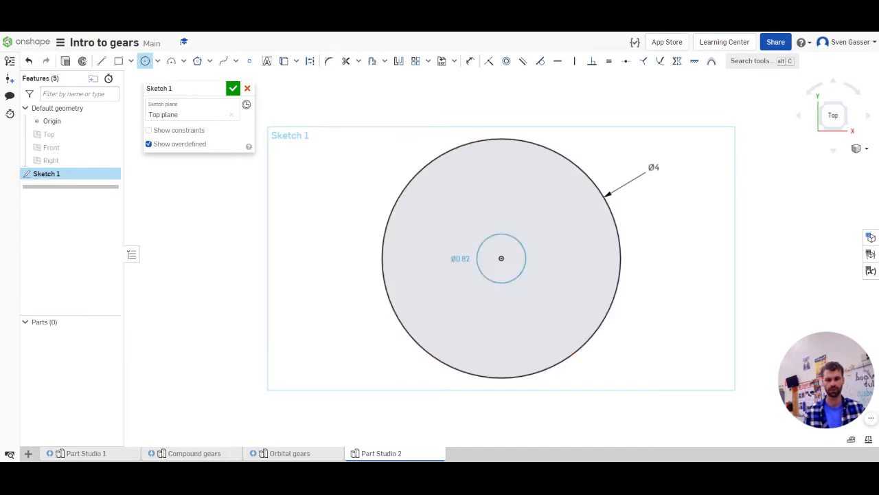
{"action": "left_click", "coordinate": [592, 256]}
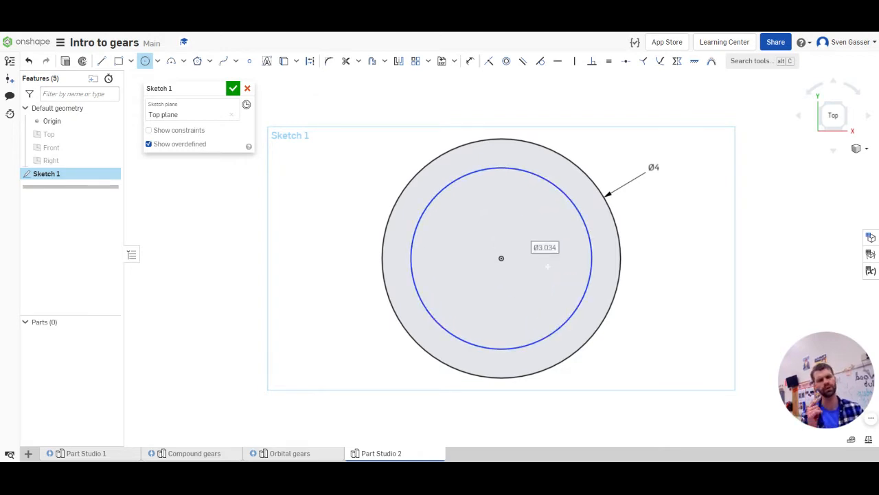
{"action": "type", "text": "3"}
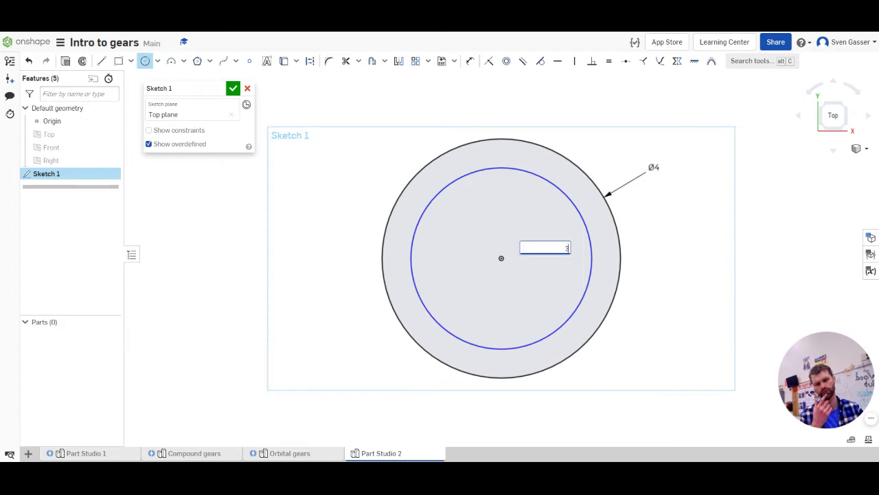
{"action": "key", "text": "Return"}
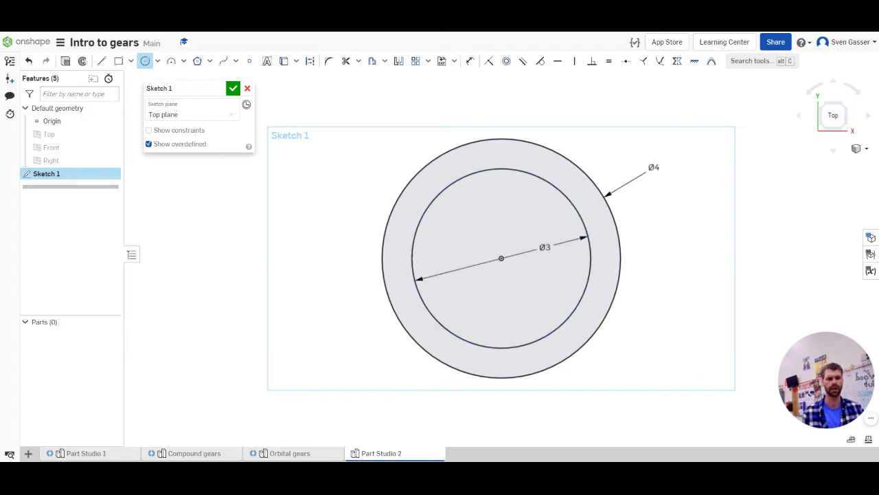
{"action": "key", "text": "Escape"}
Move the two circles' diameter dimensions outside the outer circle, clear of each other
{"action": "left_click_drag", "start_coordinate": [545, 246], "coordinate": [602, 125]}
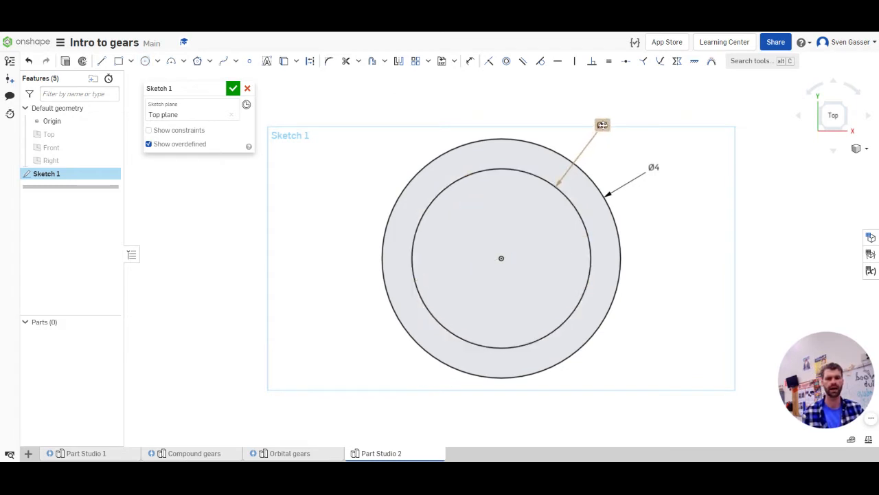
{"action": "left_click_drag", "start_coordinate": [653, 167], "coordinate": [553, 84]}
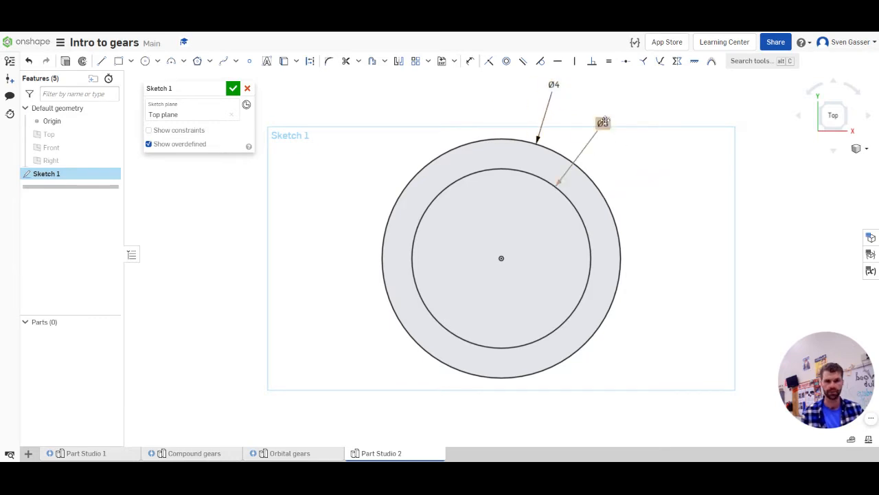
{"action": "left_click_drag", "start_coordinate": [603, 123], "coordinate": [631, 145]}
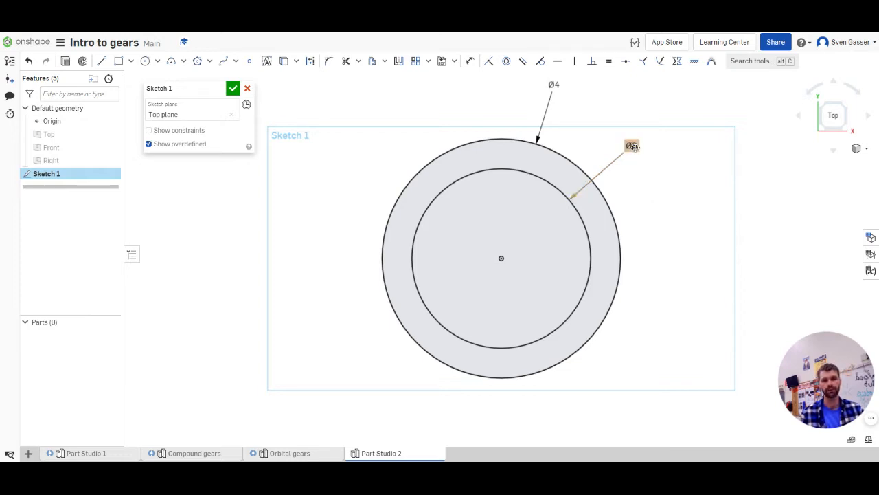
{"action": "left_click_drag", "start_coordinate": [632, 145], "coordinate": [639, 166]}
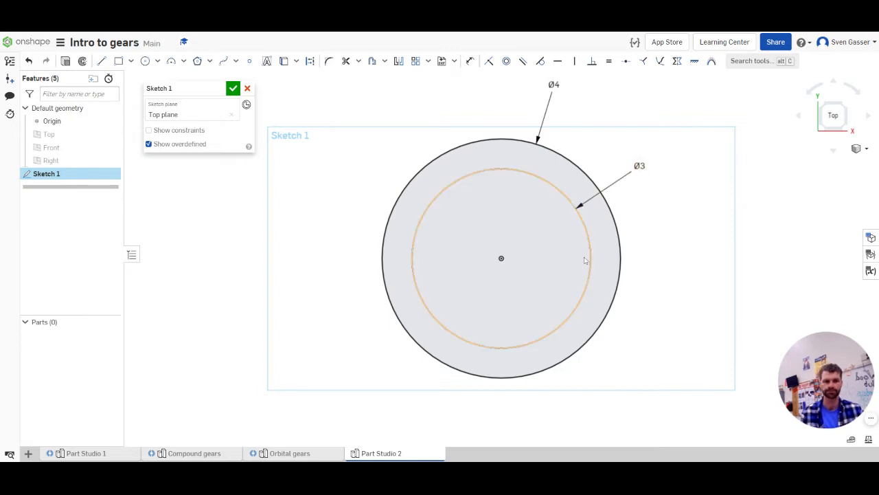
Draw a third concentric circle with a 1.2 in diameter at the origin and place its dimension outside the circles
{"action": "left_click", "coordinate": [145, 61]}
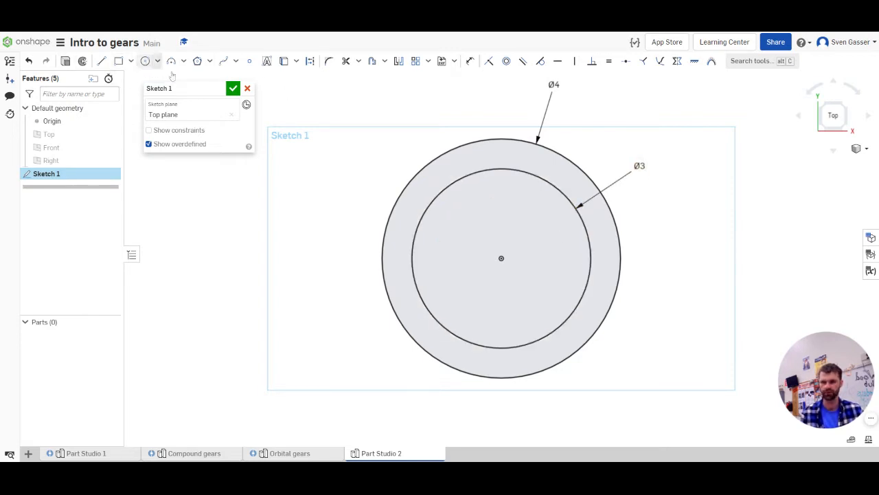
{"action": "left_click", "coordinate": [501, 259]}
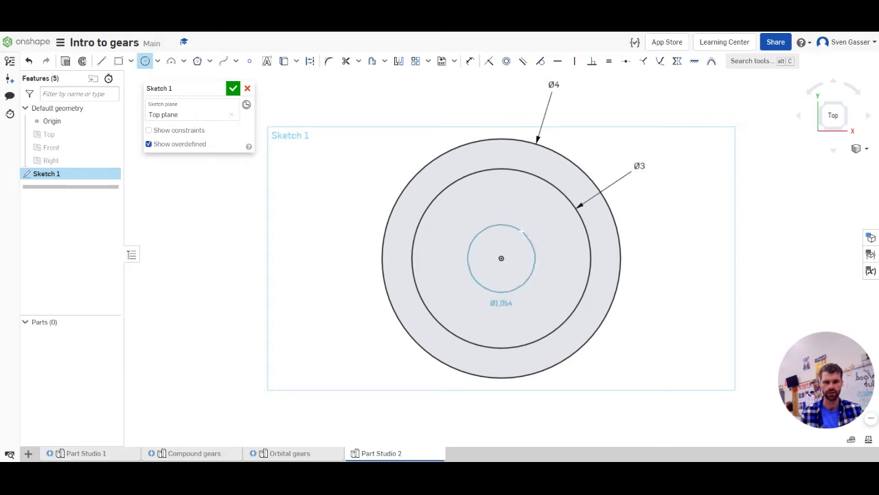
{"action": "scroll", "coordinate": [353, 203], "scroll_direction": "up", "scroll_amount": 3}
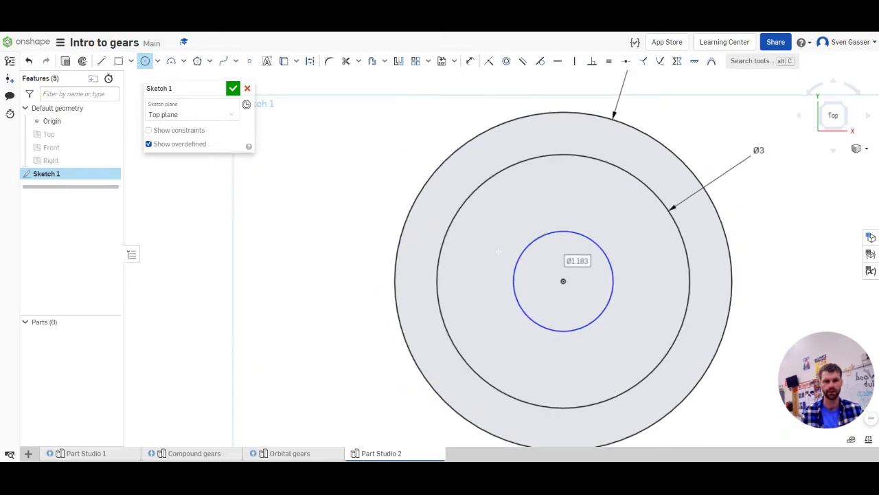
{"action": "scroll", "coordinate": [497, 281], "scroll_direction": "down", "scroll_amount": 2}
{"action": "scroll", "coordinate": [677, 279], "scroll_direction": "up", "scroll_amount": 2}
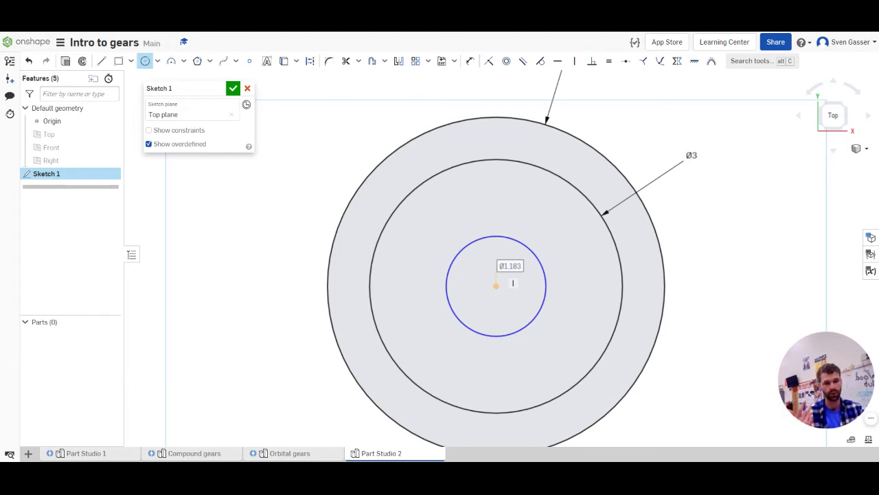
{"action": "type", "text": "1.2"}
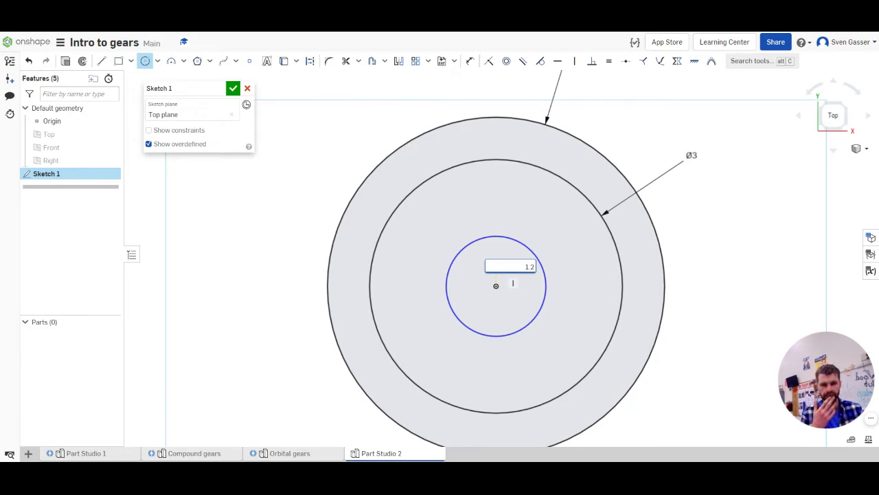
{"action": "key", "text": "Return"}
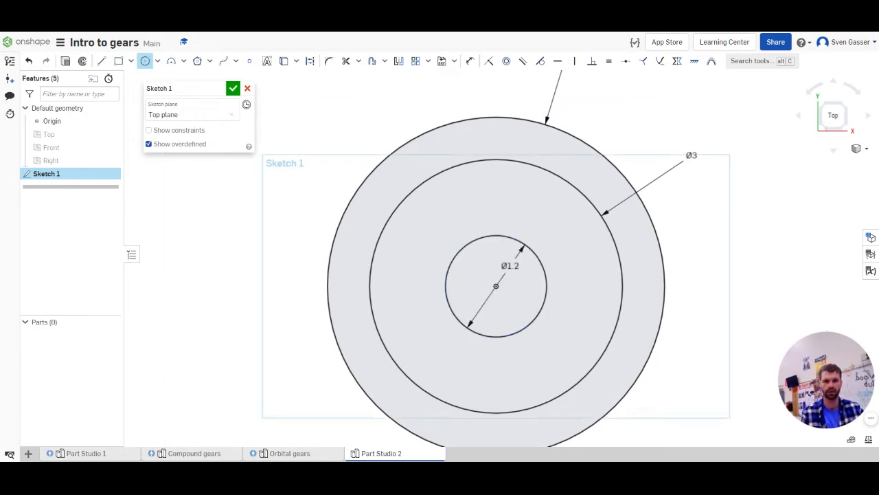
{"action": "key", "text": "Escape"}
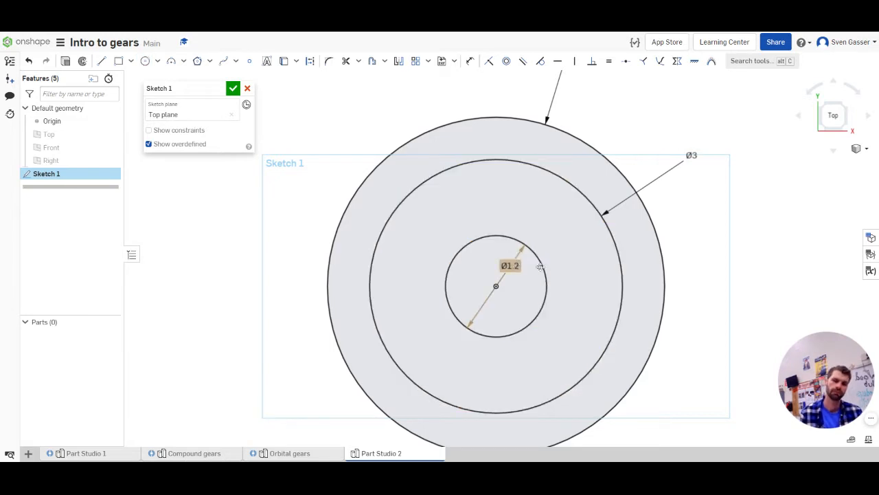
{"action": "left_click_drag", "start_coordinate": [512, 266], "coordinate": [705, 243]}
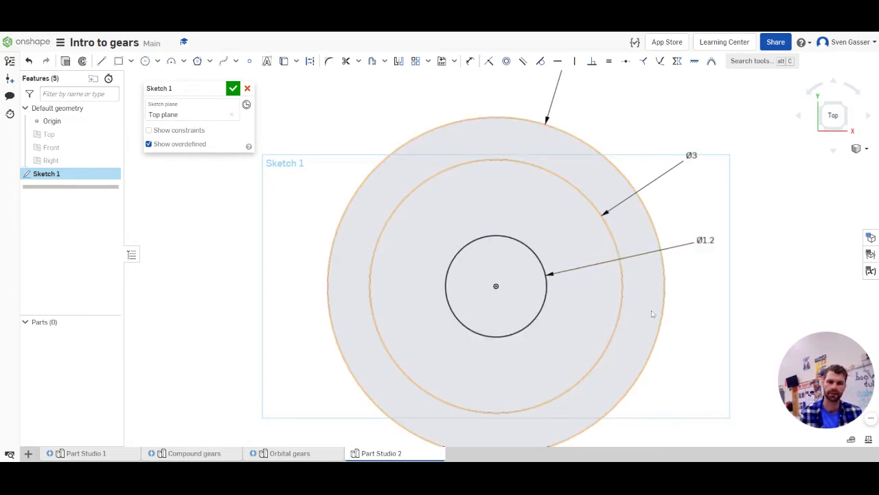
Set the innermost circle's diameter to 1.5 in
{"action": "double_click", "coordinate": [704, 238]}
{"action": "type", "text": "1.2"}
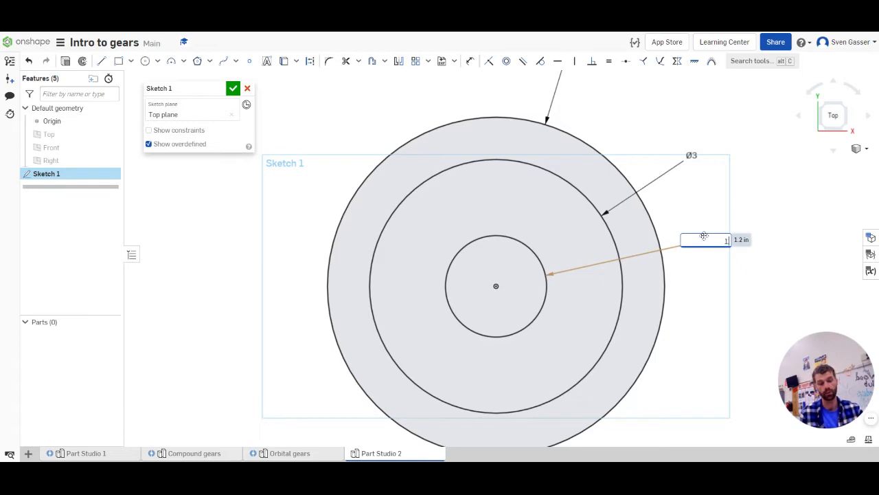
{"action": "key", "text": "Return"}
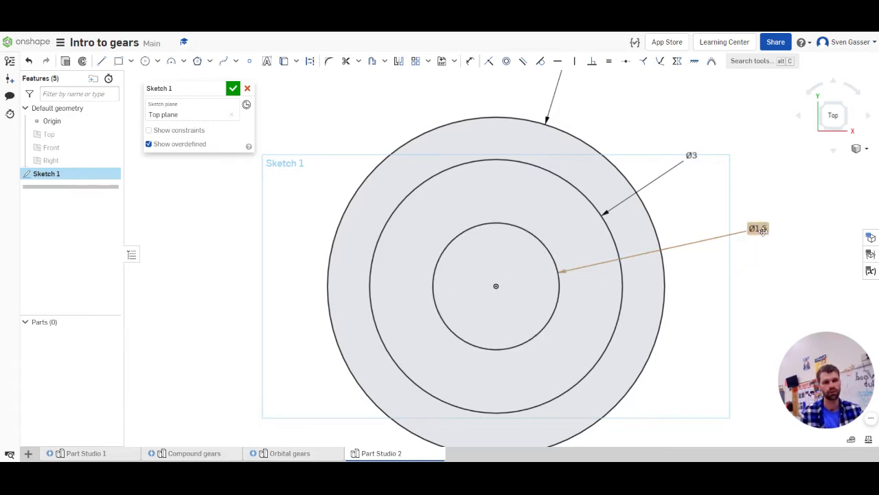
Move the 3 in dimension farther out and draw a small planet circle between the 1.5 in and 3 in circles, tangent to the inner one
{"action": "left_click_drag", "start_coordinate": [691, 156], "coordinate": [716, 141]}
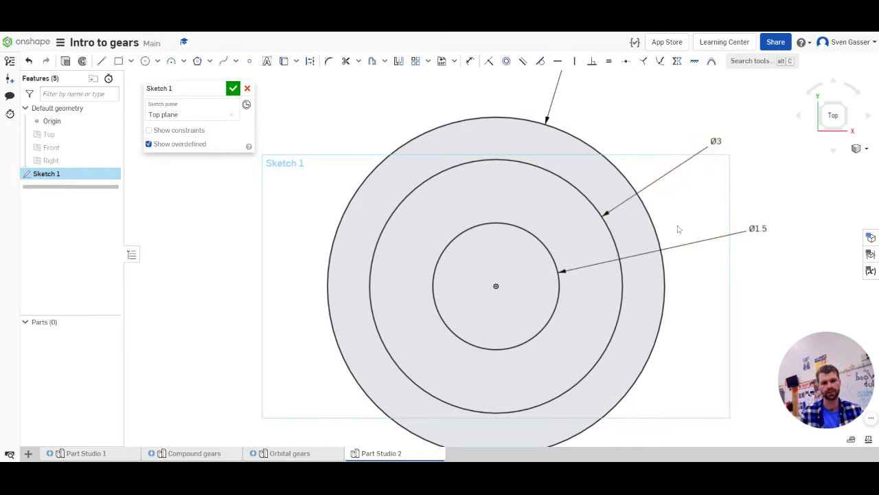
{"action": "scroll", "coordinate": [732, 267], "scroll_direction": "down", "scroll_amount": 2}
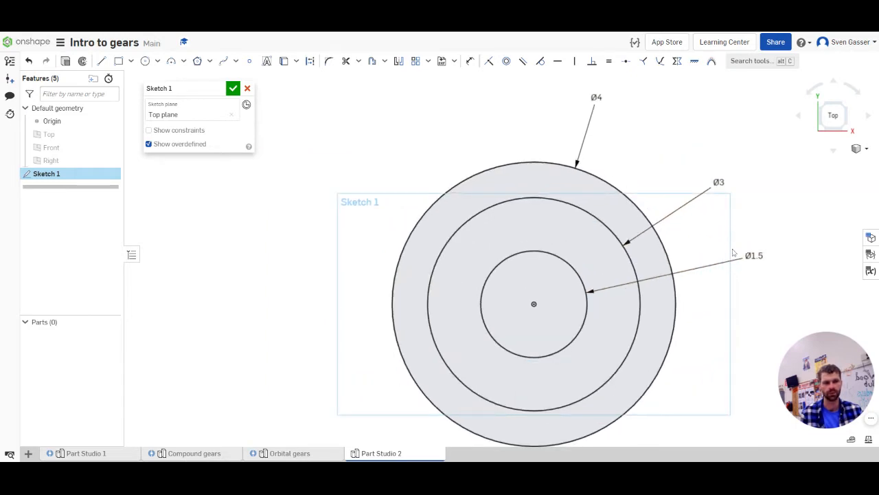
{"action": "left_click", "coordinate": [145, 61]}
{"action": "left_click", "coordinate": [527, 222]}
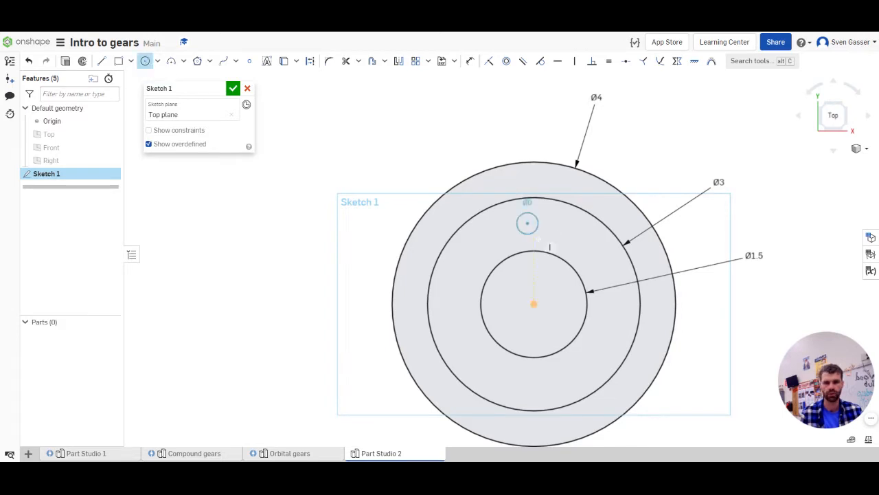
{"action": "left_click", "coordinate": [542, 263]}
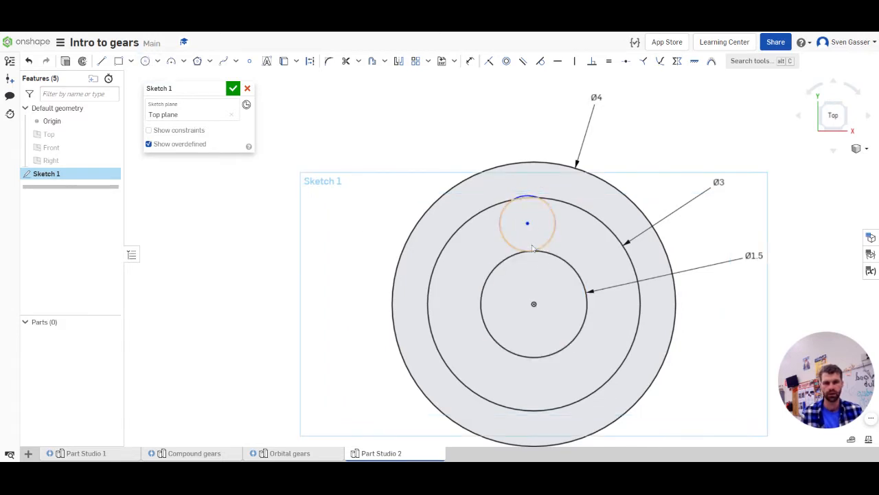
Draw a line from the planet circle's centre to the origin, convert it to construction geometry and constrain it vertical
{"action": "key", "text": "l"}
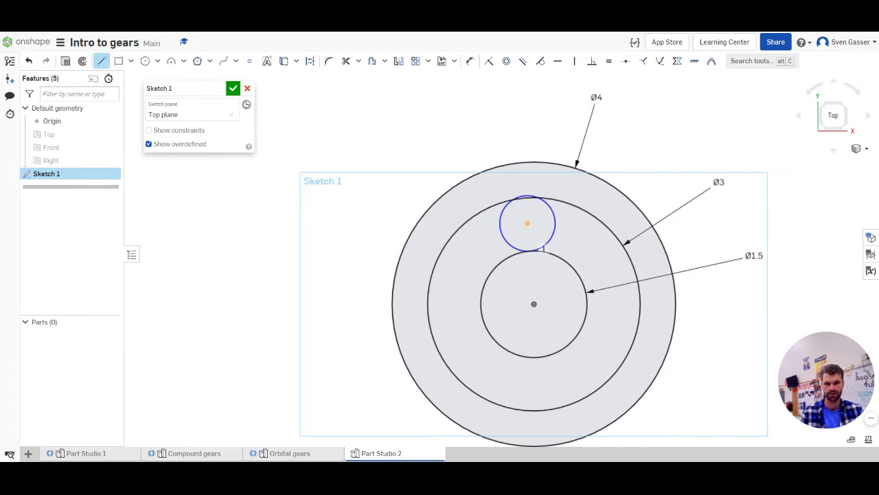
{"action": "left_click", "coordinate": [528, 223]}
{"action": "left_click", "coordinate": [534, 303]}
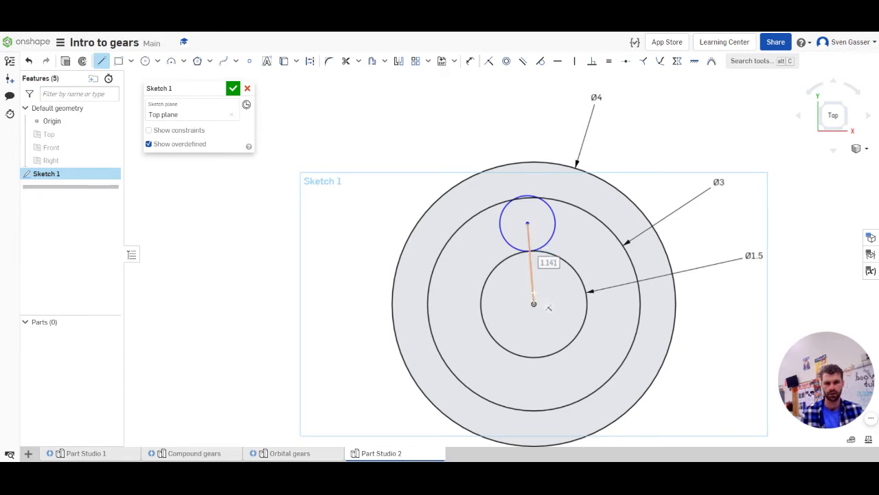
{"action": "key", "text": "Escape"}
{"action": "left_click", "coordinate": [536, 279]}
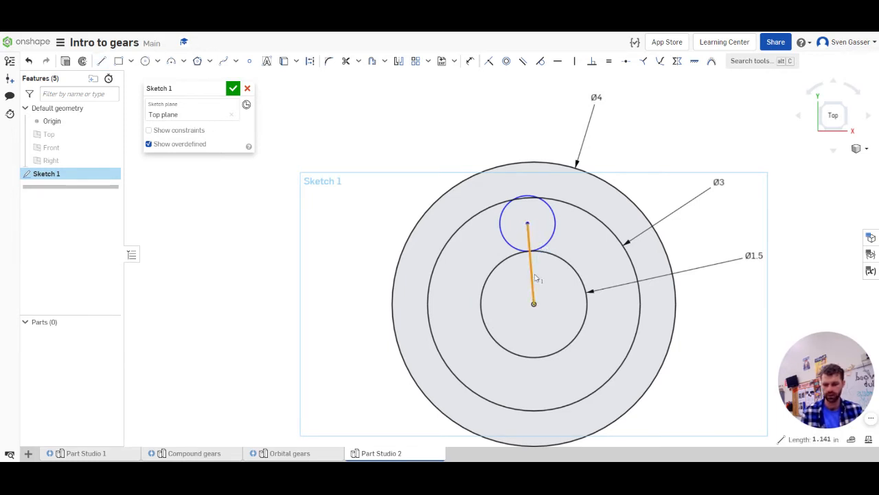
{"action": "key", "text": "q"}
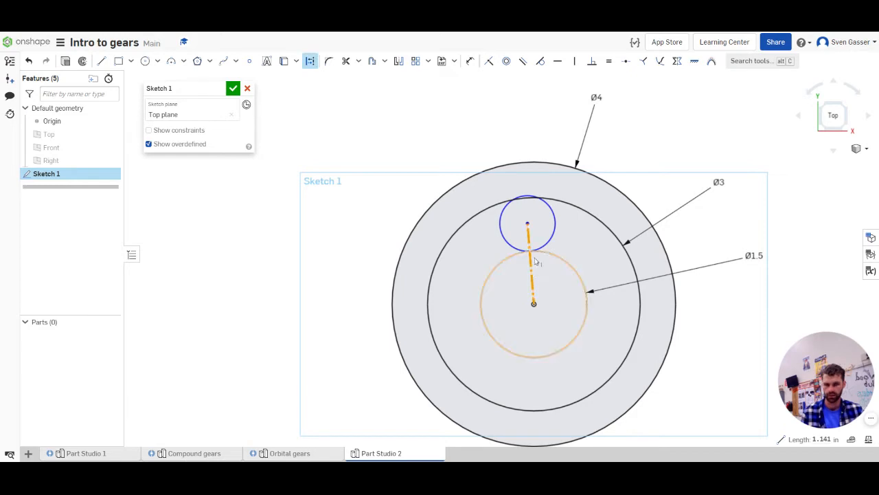
{"action": "key", "text": "v"}
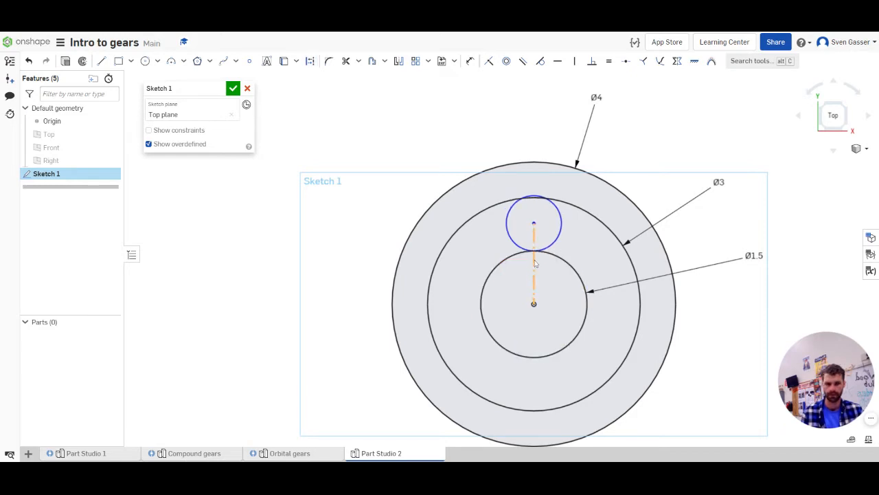
Make the planet circle tangent to the 3 in circle
{"action": "scroll", "coordinate": [522, 196], "scroll_direction": "up", "scroll_amount": 3}
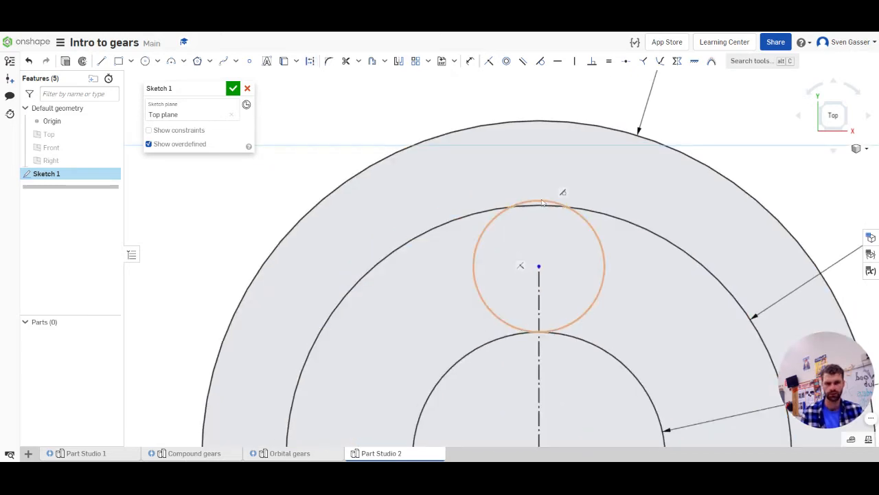
{"action": "left_click", "coordinate": [542, 202]}
{"action": "left_click", "coordinate": [542, 205]}
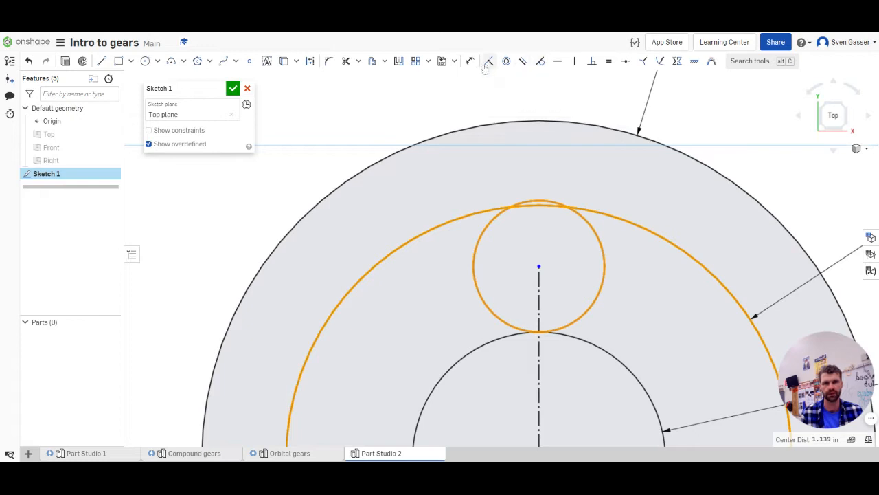
{"action": "left_click", "coordinate": [541, 63]}
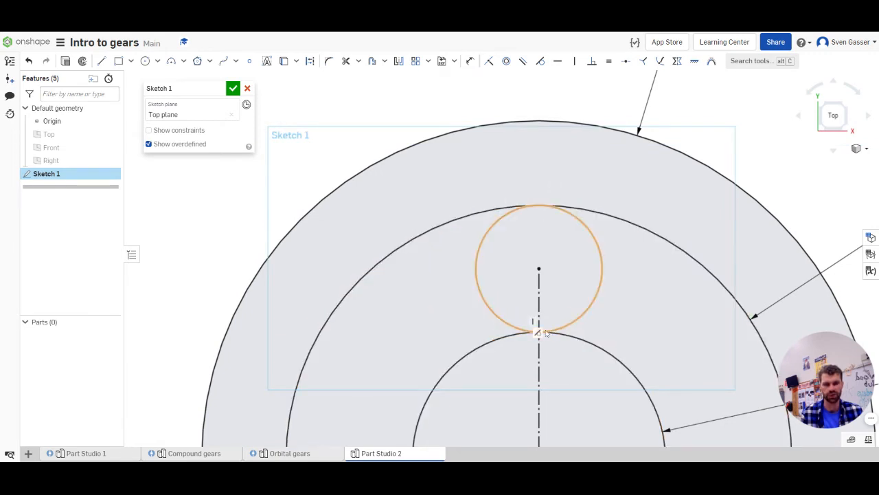
Check the planet circle's diameter and move the 3 in dimension closer to the 1.5 in dimension
{"action": "scroll", "coordinate": [526, 190], "scroll_direction": "down", "scroll_amount": 5}
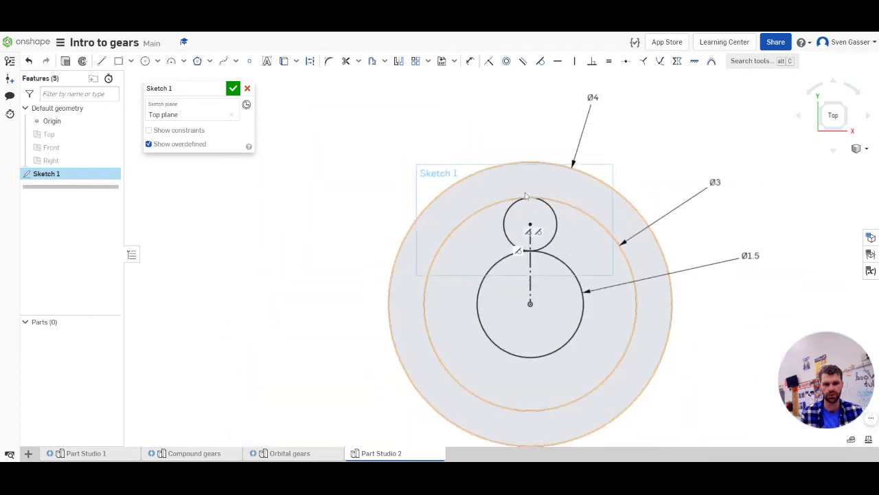
{"action": "scroll", "coordinate": [541, 234], "scroll_direction": "down", "scroll_amount": 3}
{"action": "scroll", "coordinate": [540, 289], "scroll_direction": "up", "scroll_amount": 5}
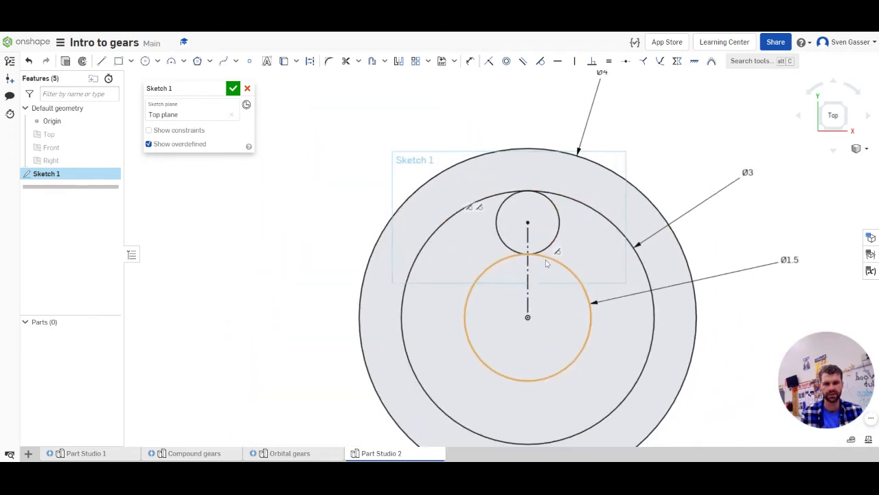
{"action": "scroll", "coordinate": [553, 303], "scroll_direction": "down", "scroll_amount": 3}
{"action": "scroll", "coordinate": [553, 303], "scroll_direction": "up", "scroll_amount": 3}
{"action": "scroll", "coordinate": [558, 288], "scroll_direction": "down", "scroll_amount": 2}
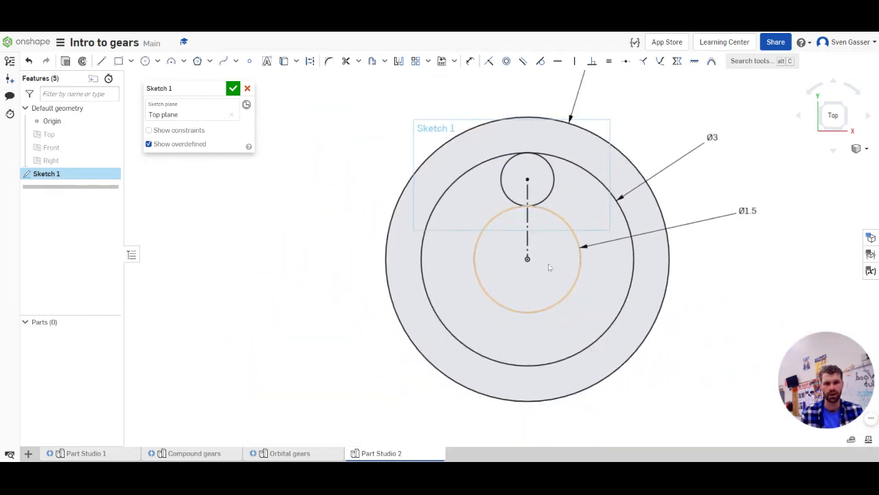
{"action": "left_click", "coordinate": [554, 181]}
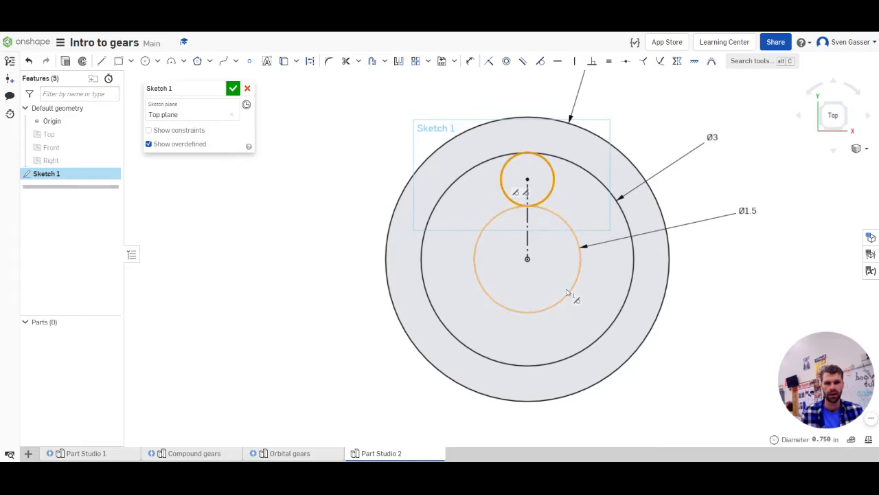
{"action": "left_click", "coordinate": [720, 294]}
{"action": "left_click_drag", "start_coordinate": [712, 137], "coordinate": [726, 183]}
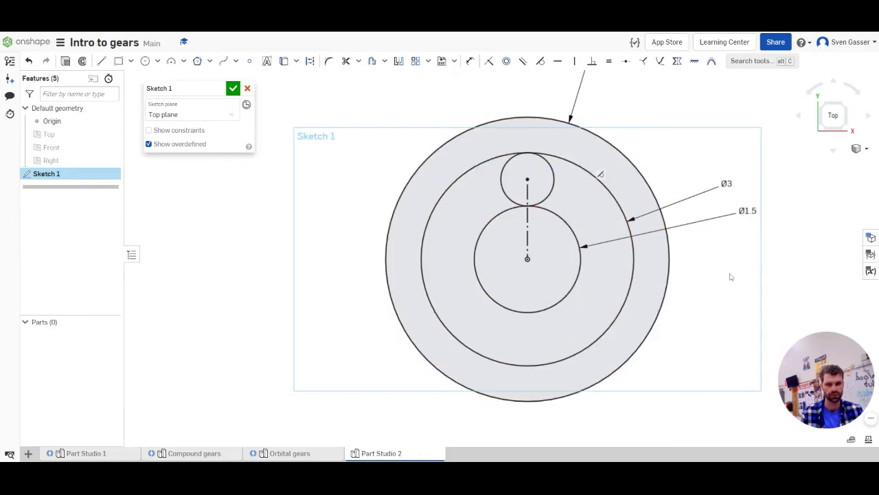
{"action": "left_click", "coordinate": [543, 169]}
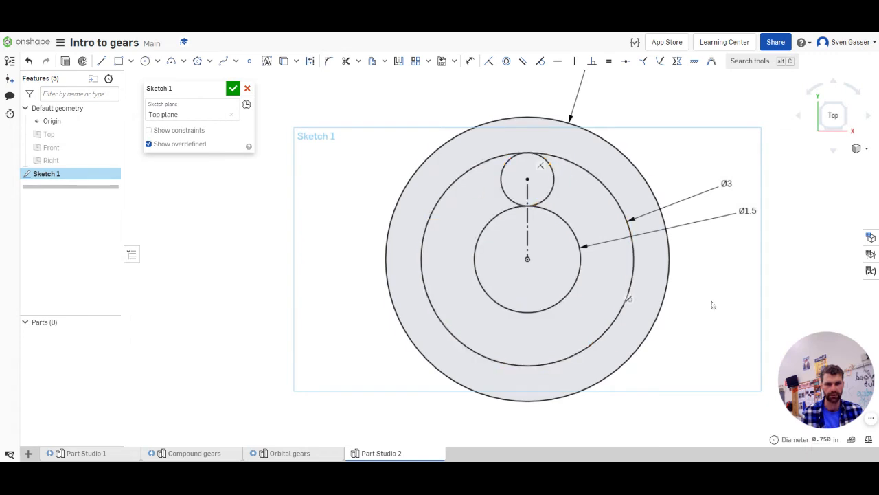
Draw a 0.13 in diameter shaft-hole circle centred on the origin
{"action": "key", "text": "c"}
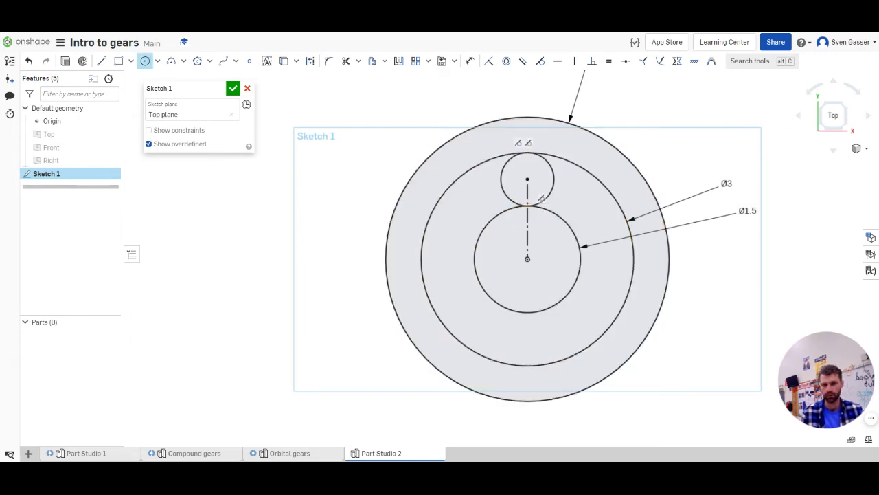
{"action": "left_click", "coordinate": [527, 258]}
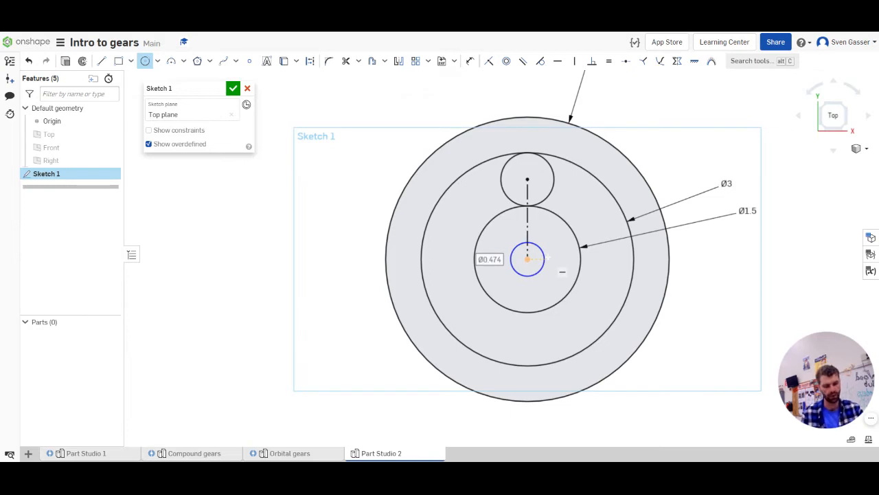
{"action": "type", "text": "13"}
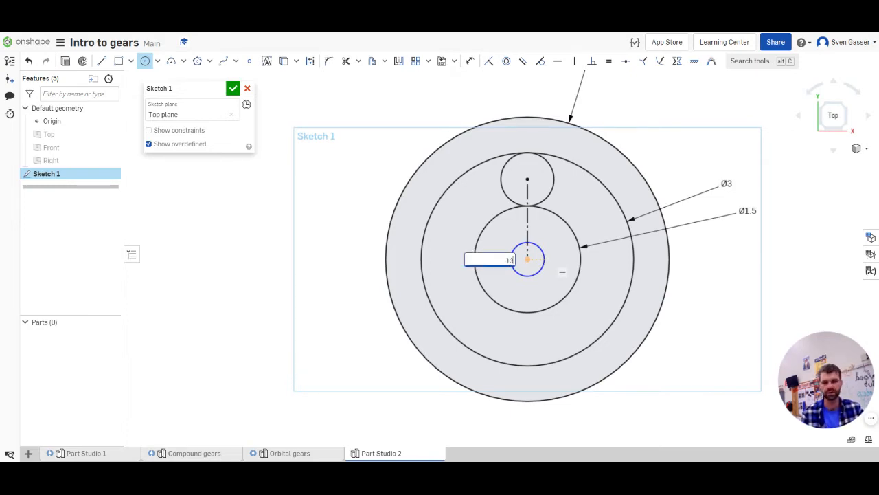
{"action": "key", "text": "Return"}
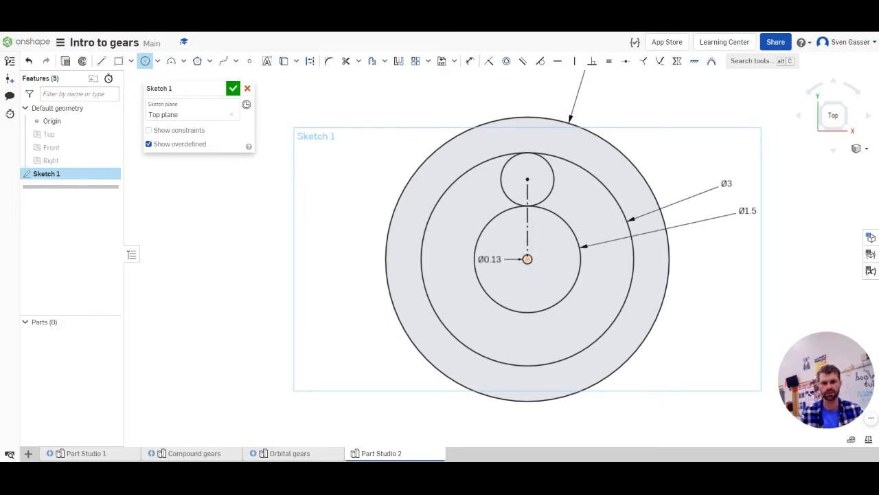
Draw a 0.13 in diameter circle at the planet circle's centre and delete its diameter dimension
{"action": "left_click", "coordinate": [528, 179]}
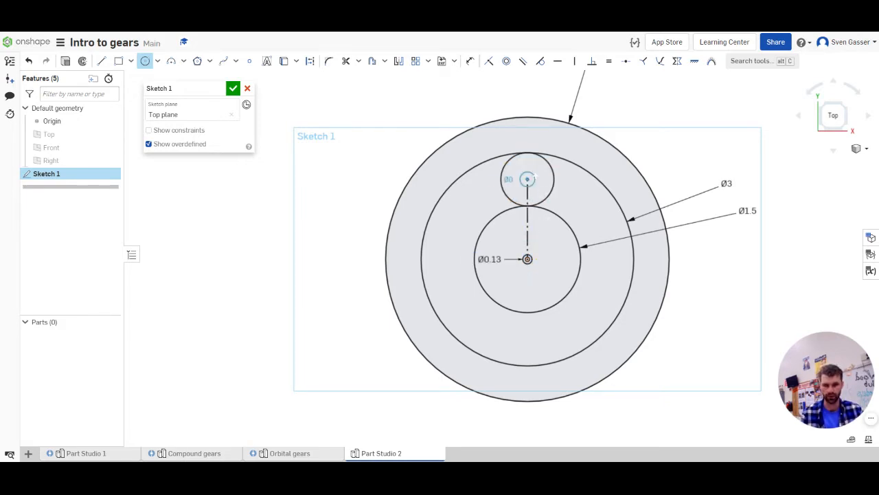
{"action": "type", "text": ".13"}
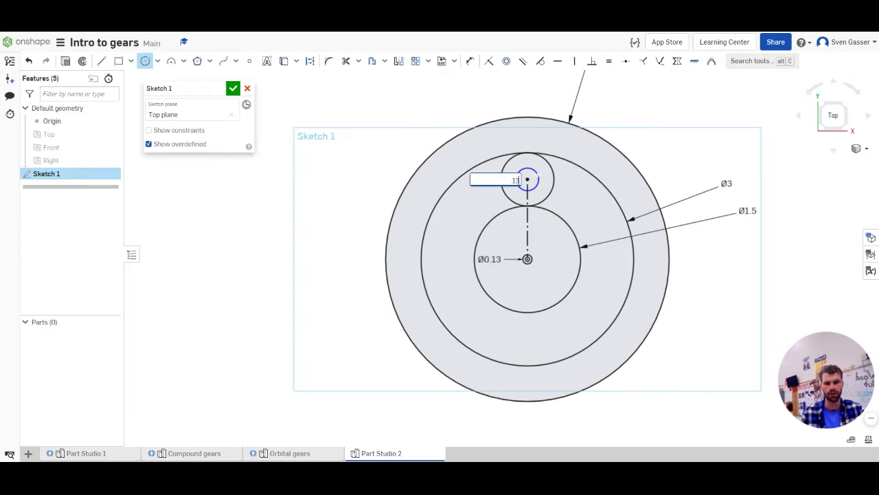
{"action": "key", "text": "Return"}
{"action": "key", "text": "Escape"}
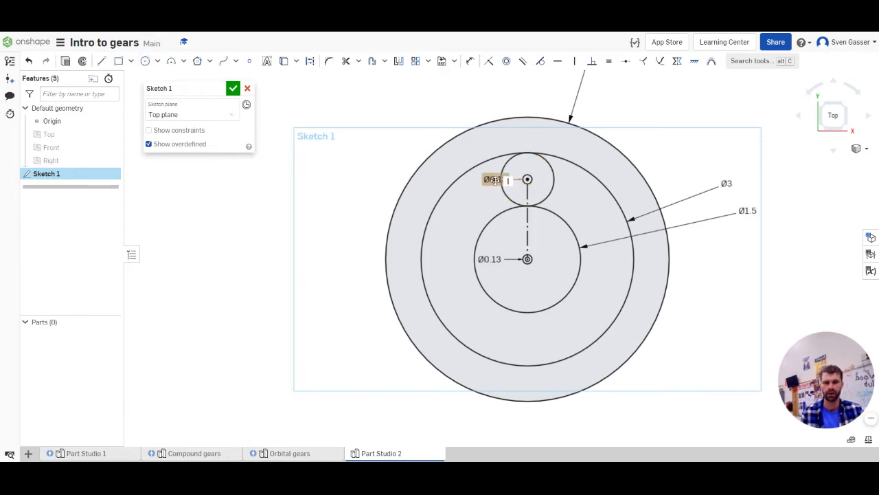
{"action": "left_click", "coordinate": [493, 179]}
{"action": "key", "text": "Delete"}
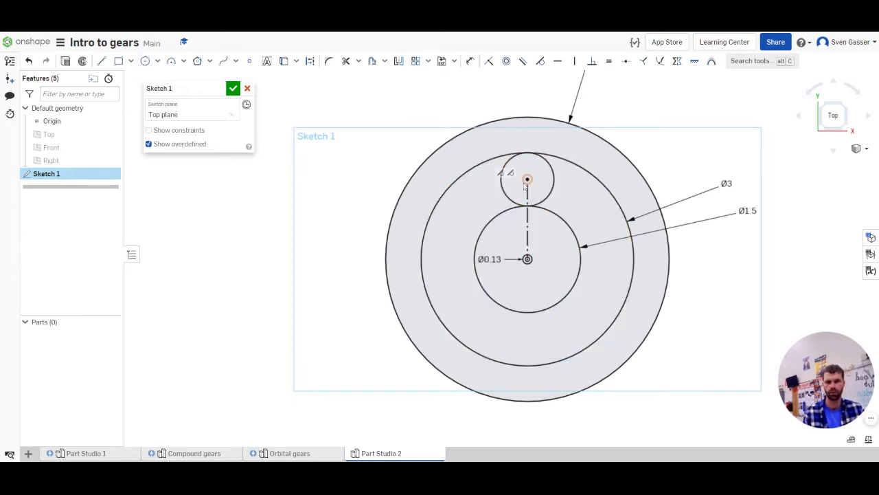
Constrain the planet's hole circle to be equal to the hole circle at the origin
{"action": "scroll", "coordinate": [521, 186], "scroll_direction": "up", "scroll_amount": 3}
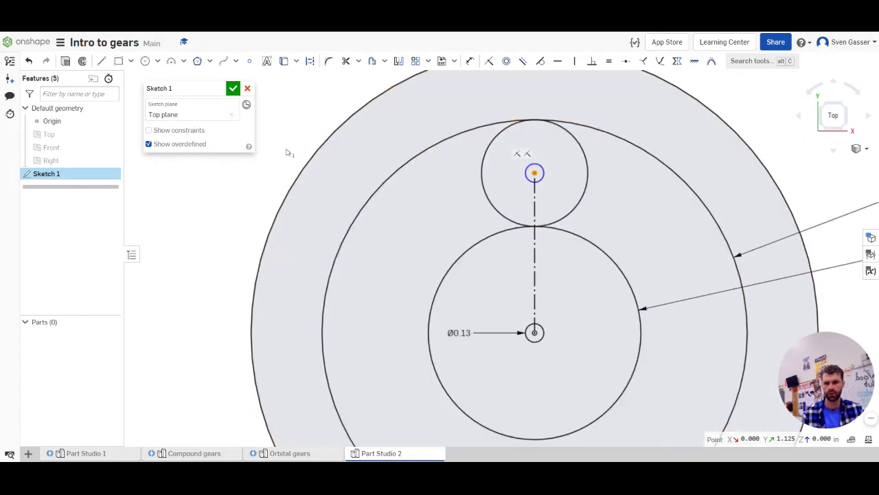
{"action": "left_click", "coordinate": [305, 131]}
{"action": "left_click", "coordinate": [529, 179]}
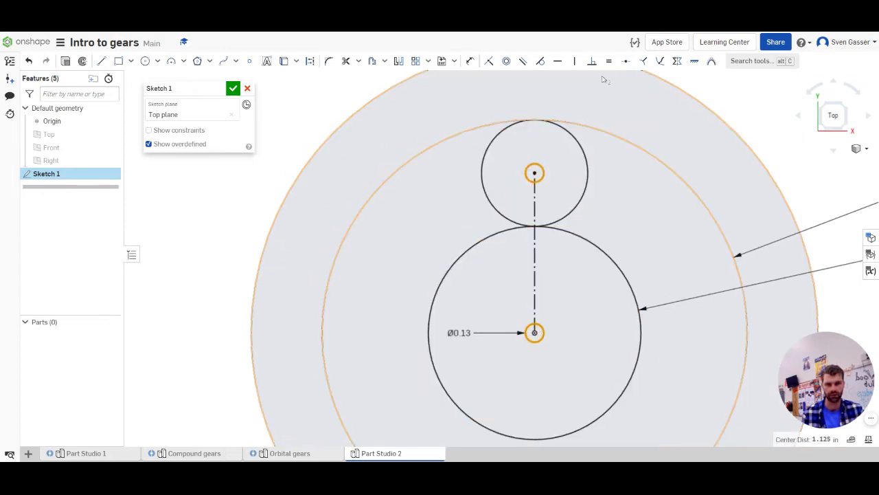
Move the 1.5 in diameter dimension above the 3 in dimension, outside the outer circle
{"action": "scroll", "coordinate": [523, 141], "scroll_direction": "down", "scroll_amount": 3}
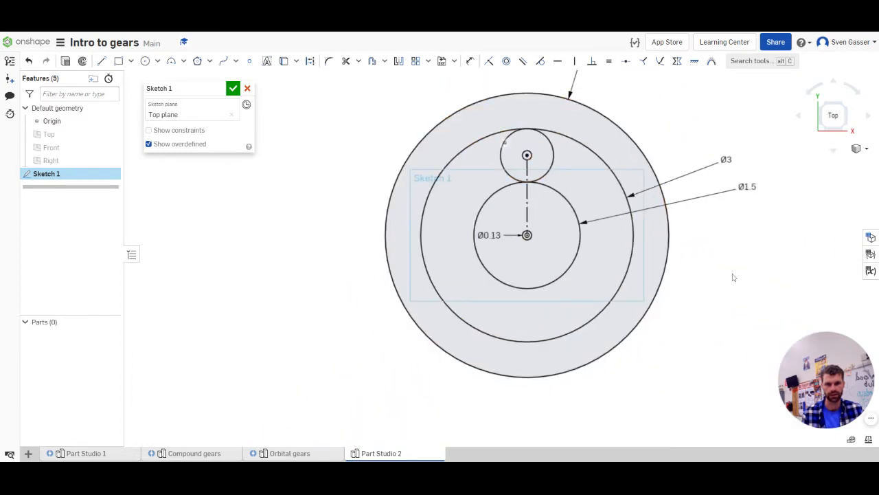
{"action": "scroll", "coordinate": [735, 203], "scroll_direction": "up", "scroll_amount": 2}
{"action": "mouse_move", "coordinate": [746, 197]}
{"action": "left_mouse_down"}
{"action": "mouse_move", "coordinate": [756, 150]}
{"action": "mouse_move", "coordinate": [703, 112]}
{"action": "left_mouse_up"}
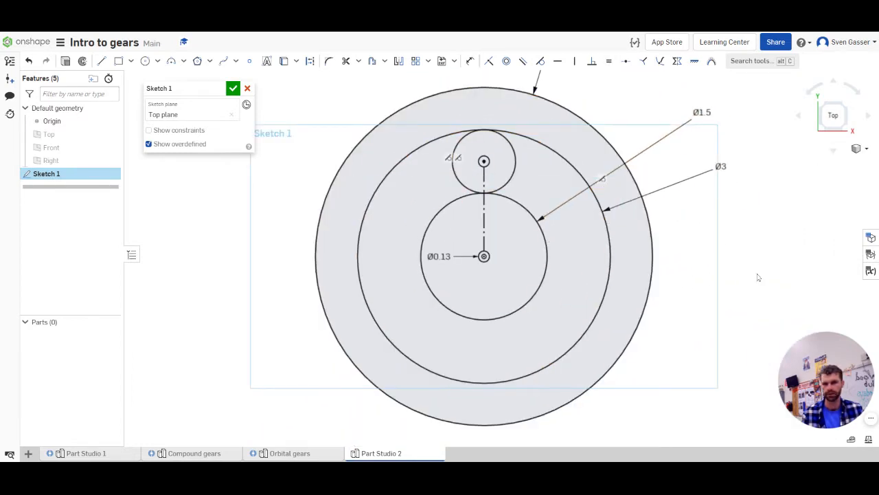
Circular-pattern the planet circle and its hole into three instances around the origin, and move the 0.13 in dimension slightly above the centre hole
{"action": "left_click", "coordinate": [428, 61]}
{"action": "left_click", "coordinate": [426, 97]}
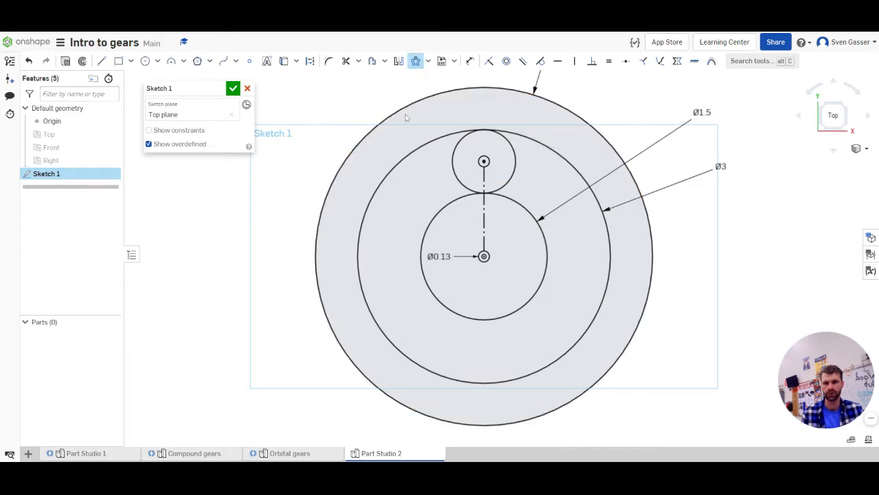
{"action": "left_click", "coordinate": [516, 163]}
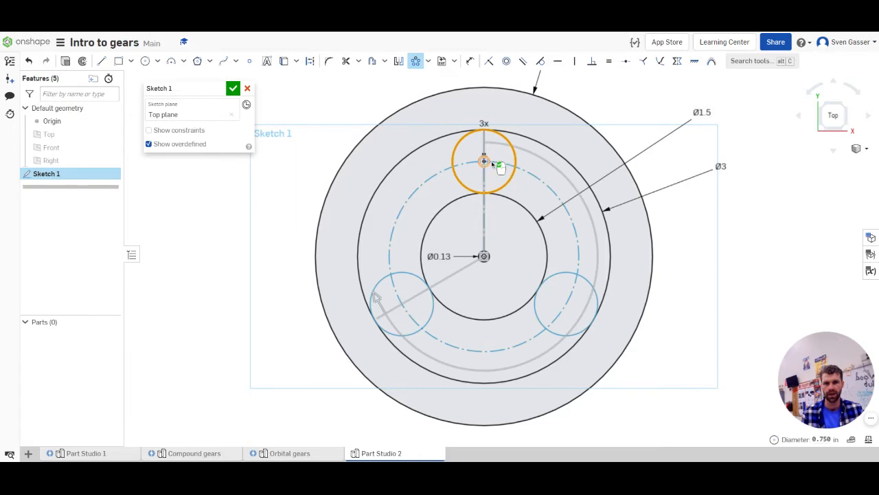
{"action": "left_click", "coordinate": [484, 161]}
{"action": "scroll", "coordinate": [488, 163], "scroll_direction": "up", "scroll_amount": 3}
{"action": "scroll", "coordinate": [495, 178], "scroll_direction": "down", "scroll_amount": 5}
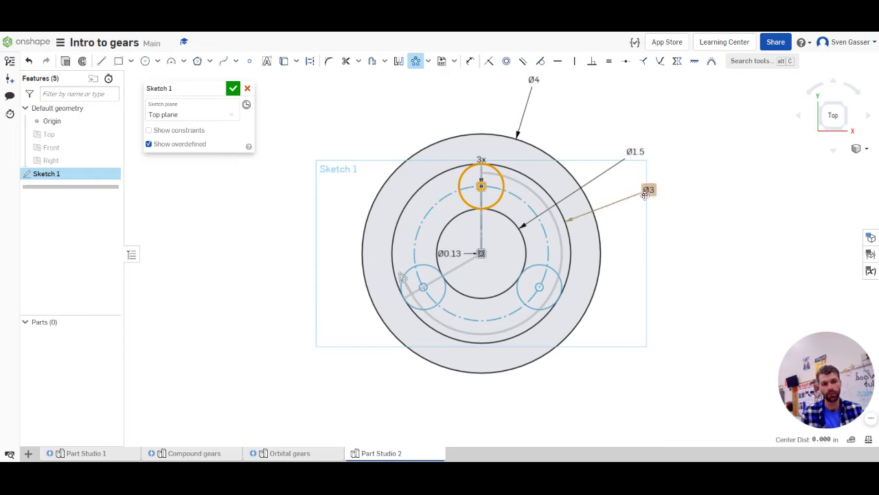
{"action": "left_click", "coordinate": [663, 276]}
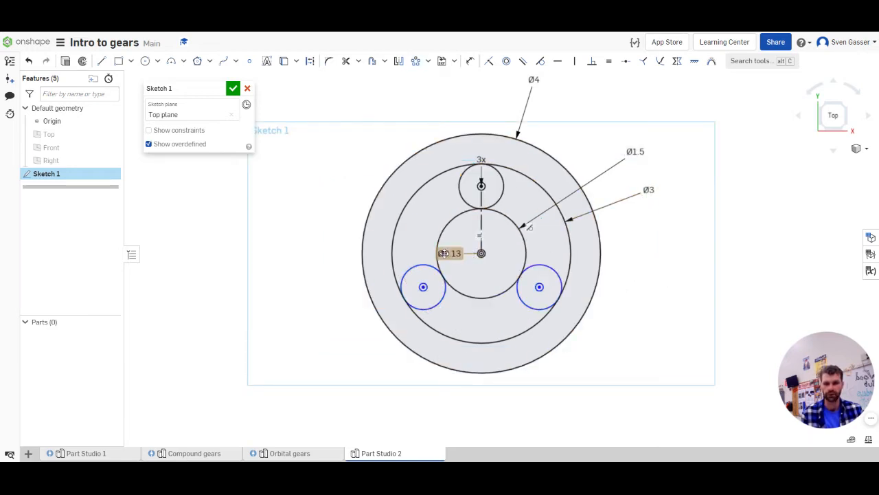
{"action": "left_click_drag", "start_coordinate": [445, 253], "coordinate": [454, 239]}
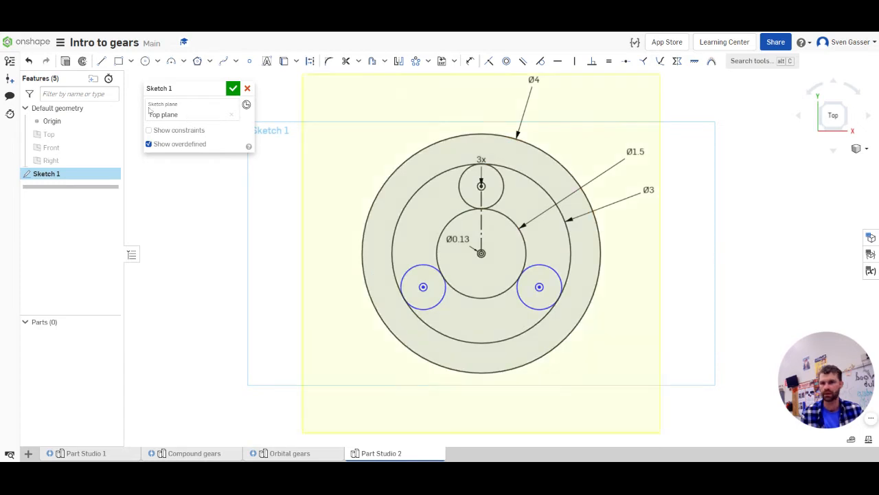
Finish the layout sketch and add a custom Spur Gear feature with its default settings at the origin
{"action": "left_click", "coordinate": [232, 88]}
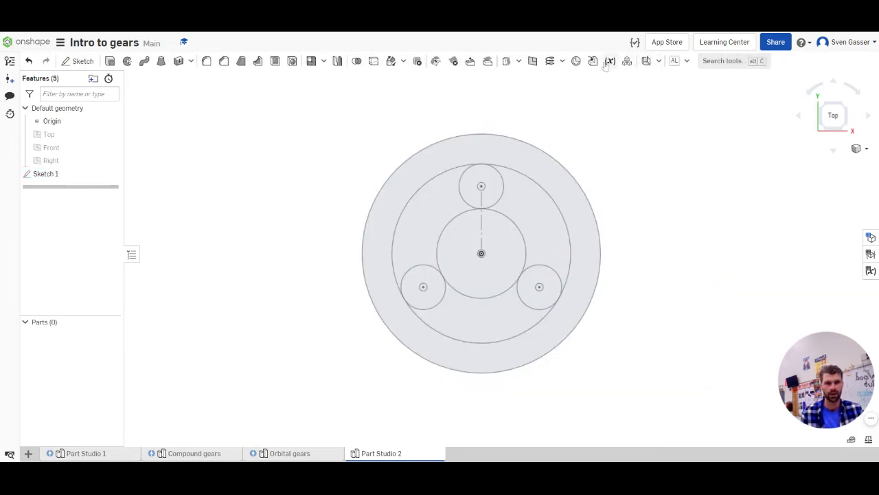
{"action": "left_click", "coordinate": [685, 61]}
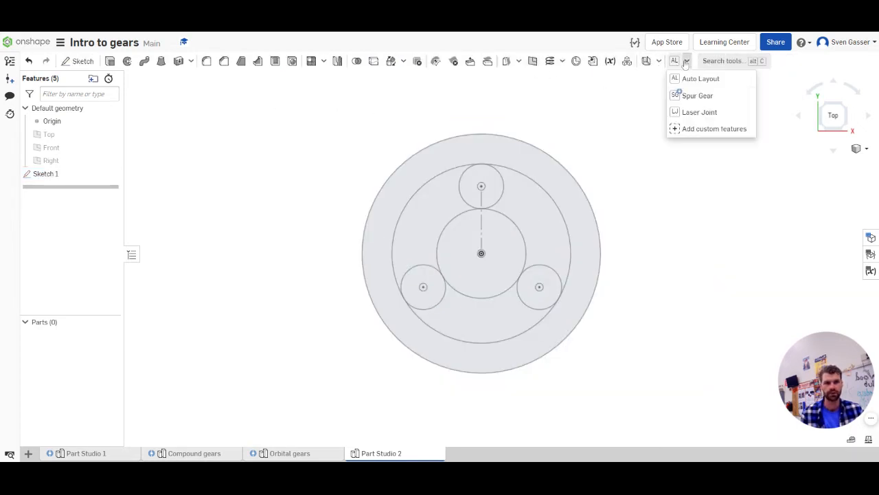
{"action": "left_click", "coordinate": [698, 95]}
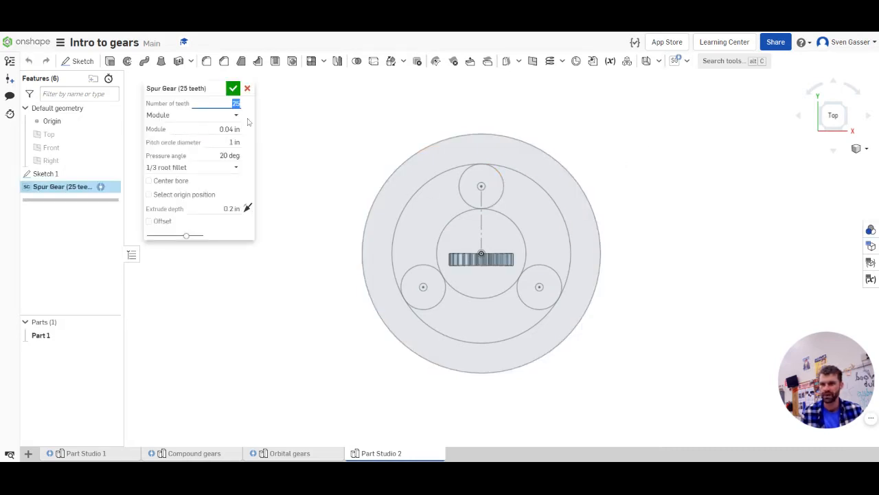
{"action": "right_click_drag", "start_coordinate": [424, 285], "coordinate": [489, 244]}
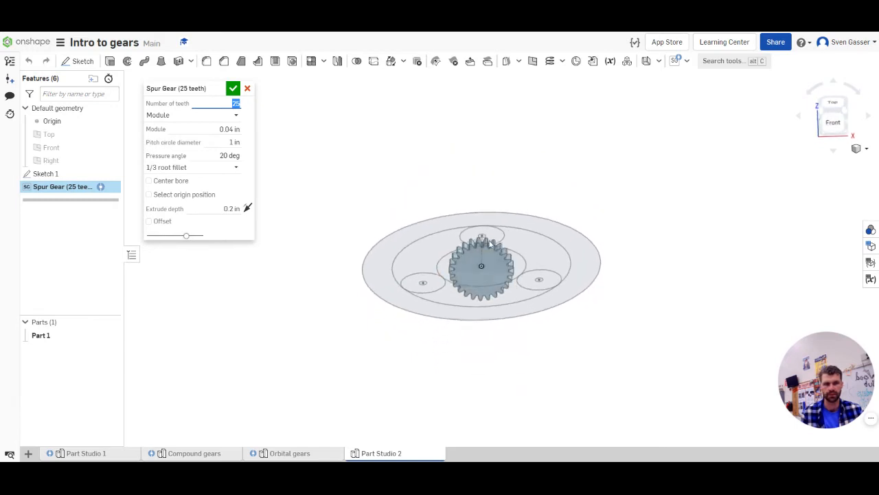
Change the layout sketch's plane from Top to Front so that it lies parallel to the gear
{"action": "double_click", "coordinate": [69, 174]}
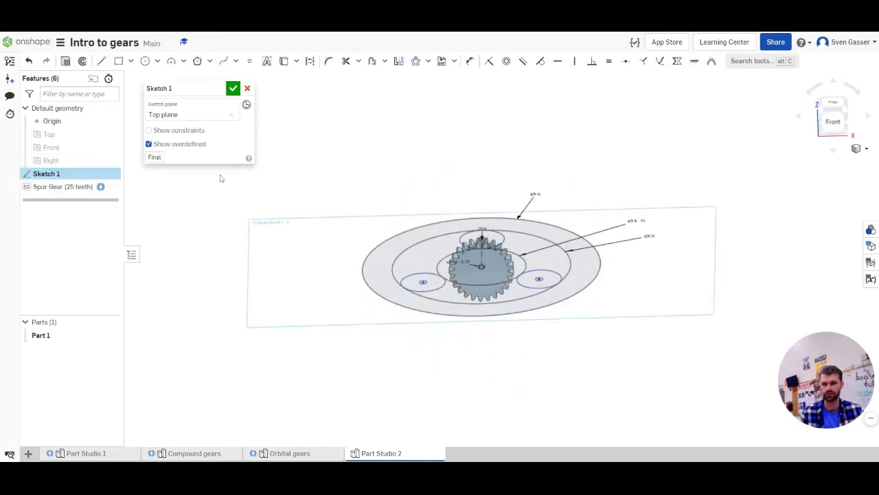
{"action": "left_click", "coordinate": [231, 115]}
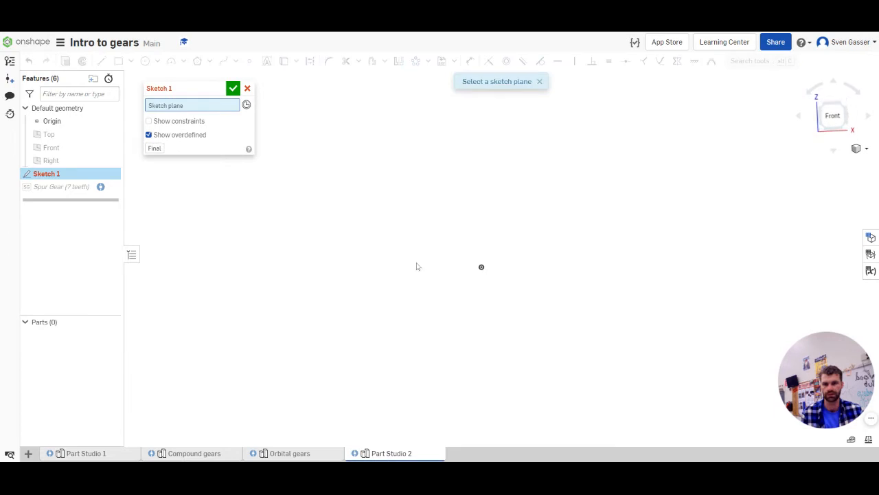
{"action": "left_click", "coordinate": [55, 148]}
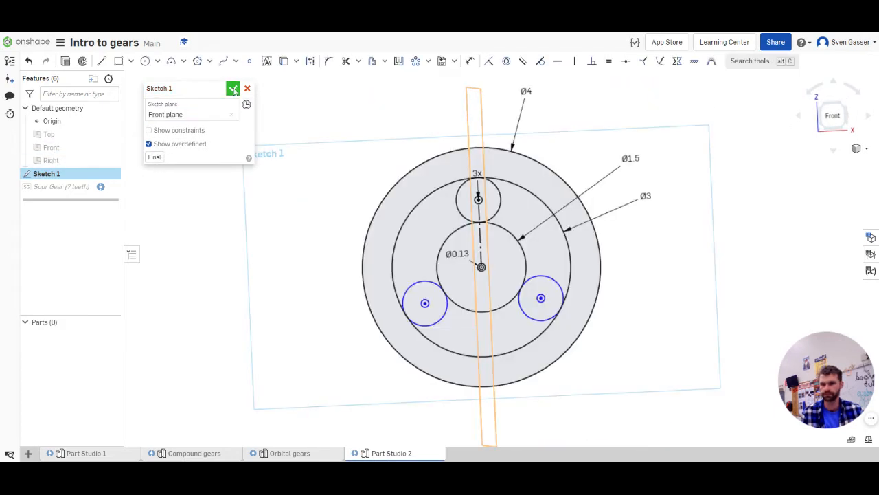
{"action": "left_click", "coordinate": [233, 88]}
Edit the spur gear to have 15 teeth and a module of 0.1 in
{"action": "double_click", "coordinate": [48, 187]}
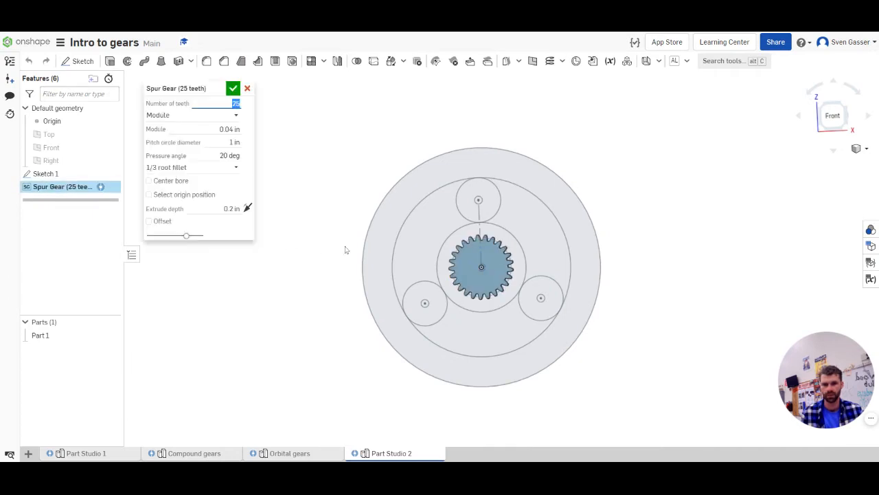
{"action": "mouse_move", "coordinate": [380, 261]}
{"action": "right_mouse_down"}
{"action": "mouse_move", "coordinate": [367, 298]}
{"action": "mouse_move", "coordinate": [395, 272]}
{"action": "mouse_move", "coordinate": [386, 272]}
{"action": "right_mouse_up"}
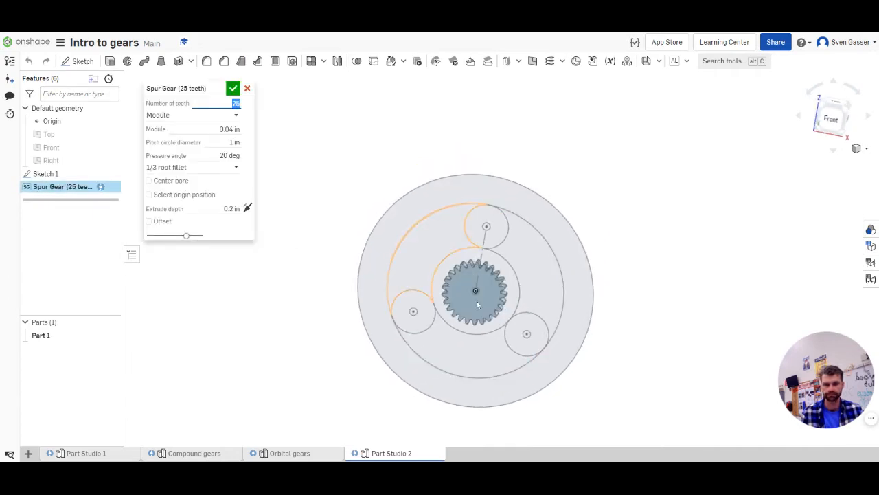
{"action": "scroll", "coordinate": [481, 317], "scroll_direction": "down", "scroll_amount": 4}
{"action": "scroll", "coordinate": [477, 346], "scroll_direction": "up", "scroll_amount": 5}
{"action": "mouse_move", "coordinate": [466, 319]}
{"action": "right_mouse_down"}
{"action": "mouse_move", "coordinate": [417, 322]}
{"action": "mouse_move", "coordinate": [462, 291]}
{"action": "right_mouse_up"}
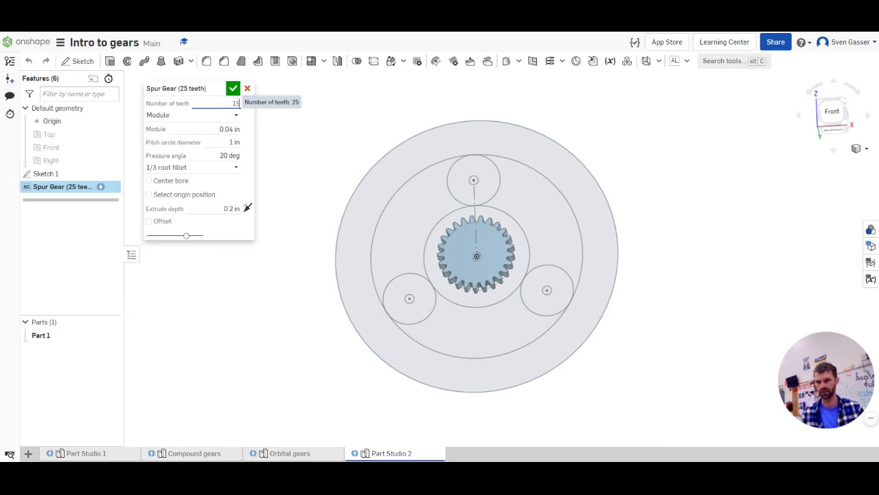
{"action": "key", "text": "Tab"}
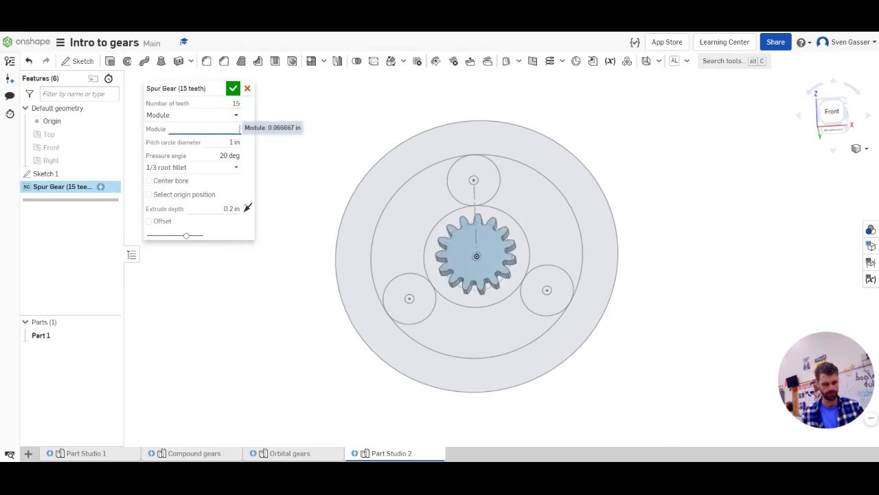
{"action": "type", "text": "0.1"}
{"action": "key", "text": "Tab"}
{"action": "scroll", "coordinate": [527, 253], "scroll_direction": "up", "scroll_amount": 1}
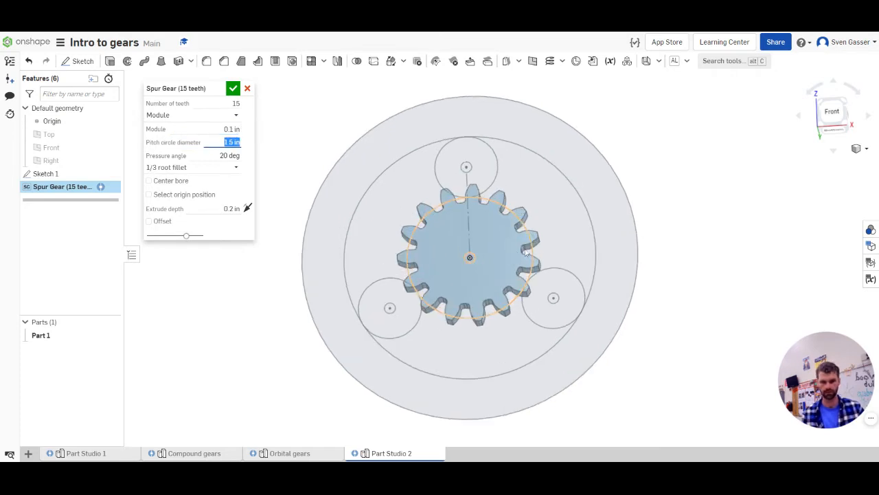
{"action": "mouse_move", "coordinate": [527, 252]}
{"action": "right_mouse_down"}
{"action": "mouse_move", "coordinate": [509, 262]}
{"action": "mouse_move", "coordinate": [535, 264]}
{"action": "mouse_move", "coordinate": [535, 255]}
{"action": "right_mouse_up"}
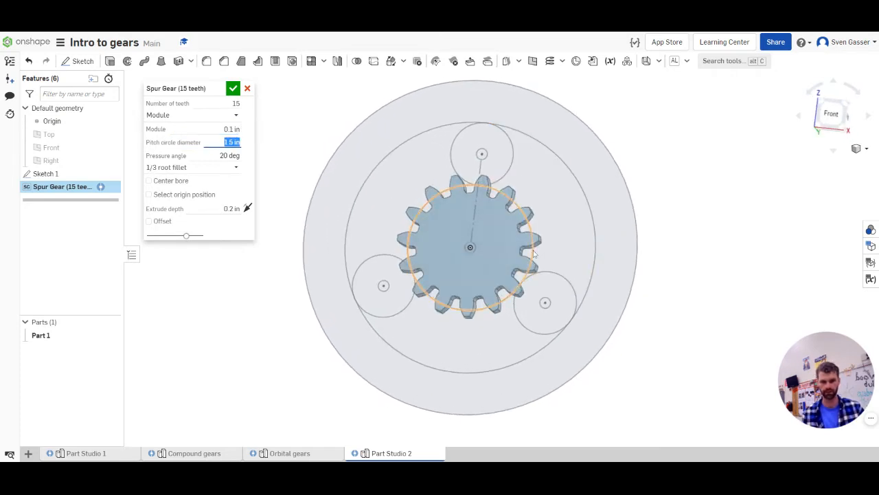
{"action": "right_click_drag", "start_coordinate": [422, 230], "coordinate": [433, 218]}
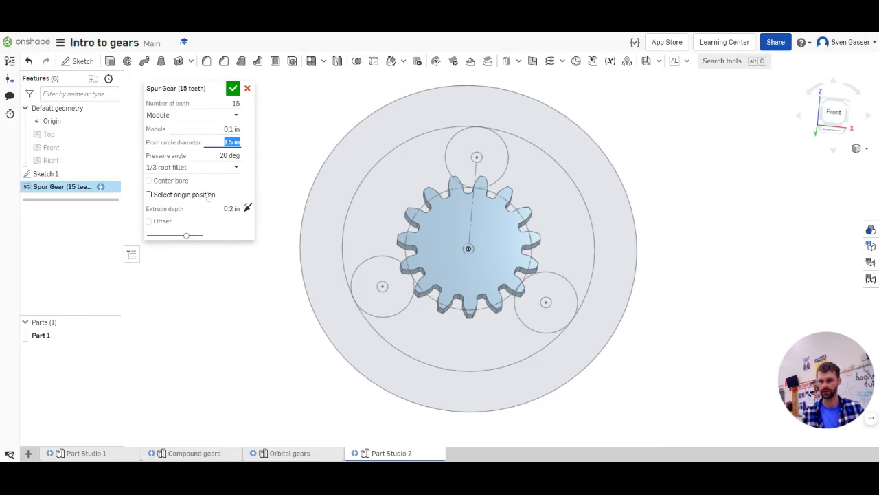
Add a centre bore with a diameter of 0.13 in to the spur gear
{"action": "left_click", "coordinate": [148, 180]}
{"action": "left_click", "coordinate": [229, 195]}
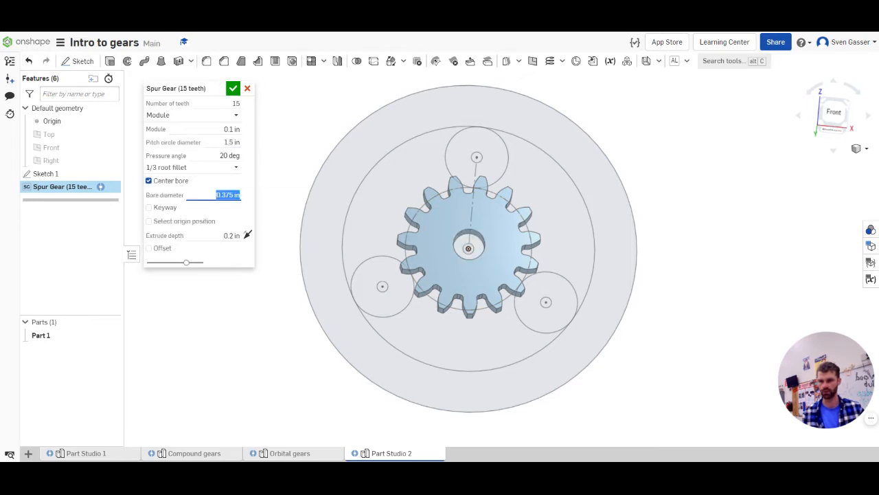
{"action": "key", "text": "BackSpace"}
{"action": "type", "text": "0.13 in"}
{"action": "key", "text": "Return"}
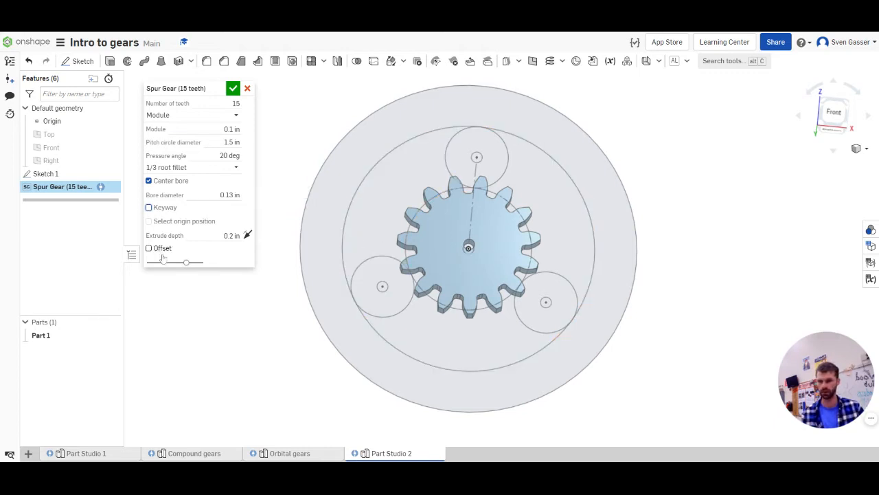
Set the spur gear's extrude depth to 0.125 in and accept the feature
{"action": "left_click", "coordinate": [229, 236]}
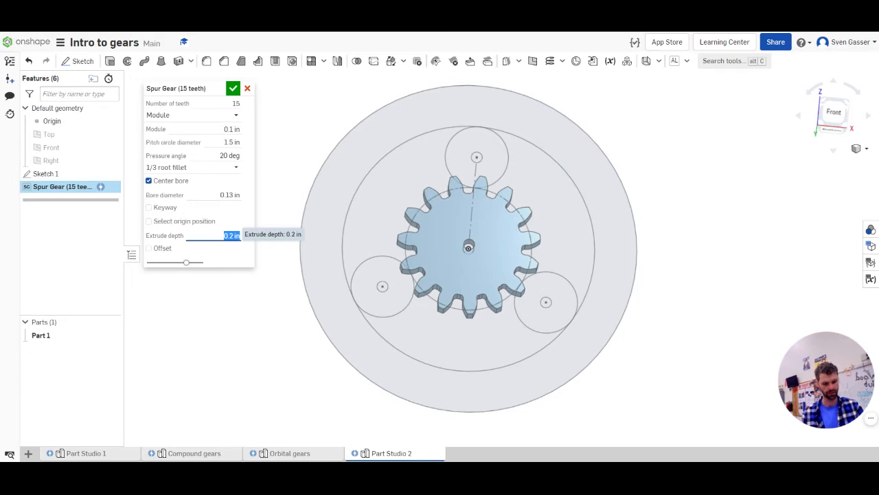
{"action": "key", "text": "Return"}
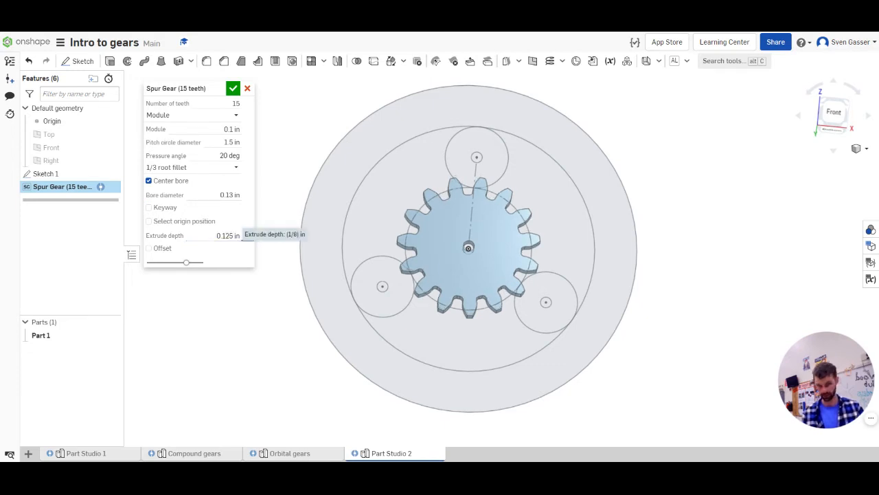
{"action": "right_click_drag", "start_coordinate": [285, 373], "coordinate": [289, 351]}
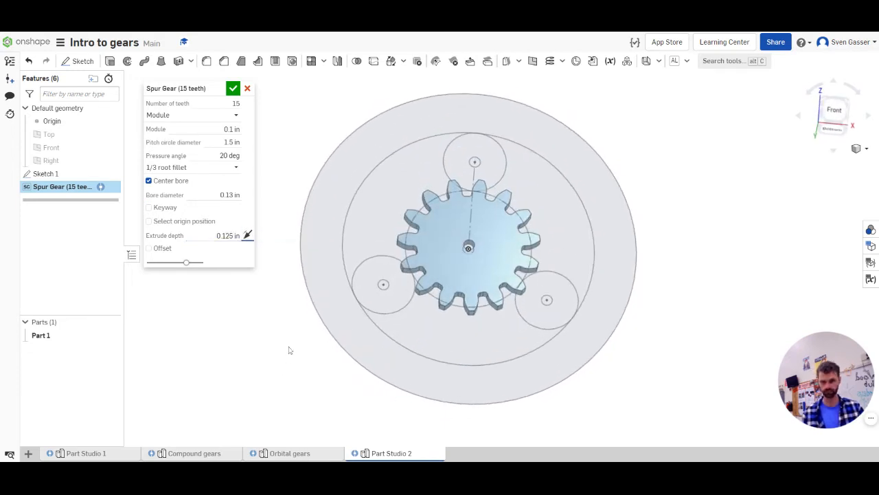
{"action": "left_click", "coordinate": [233, 88]}
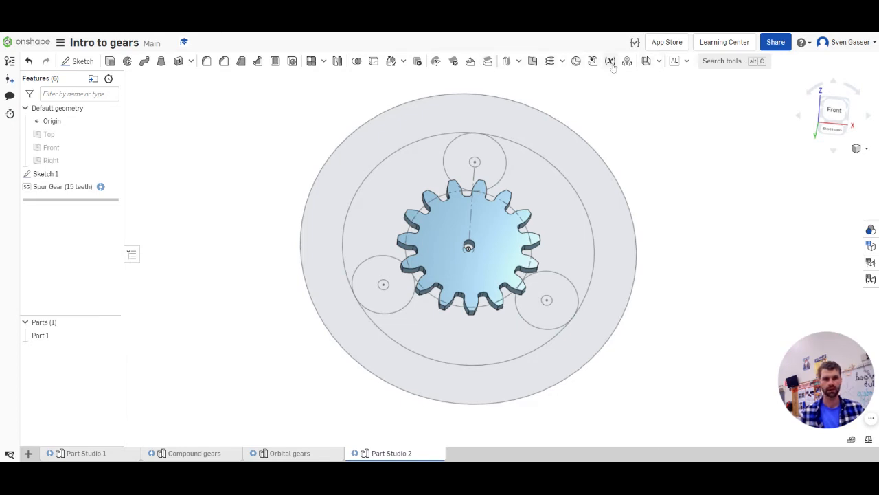
{"action": "left_click", "coordinate": [687, 60]}
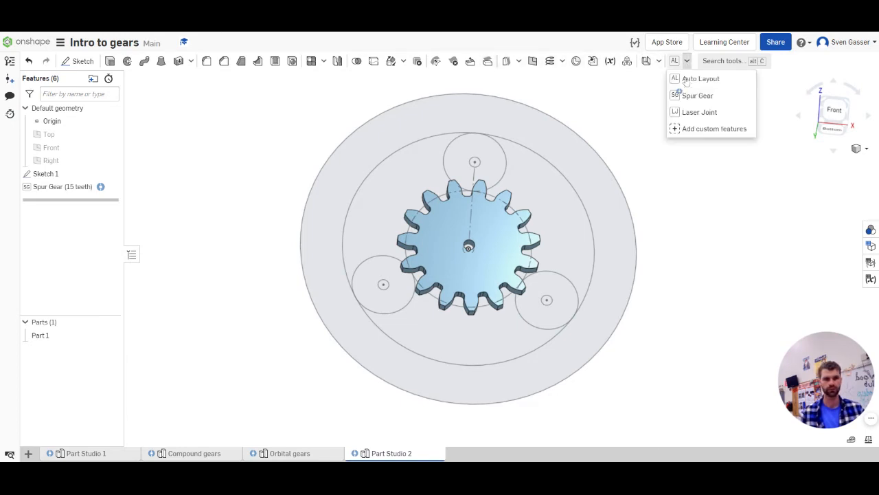
{"action": "left_click", "coordinate": [715, 95]}
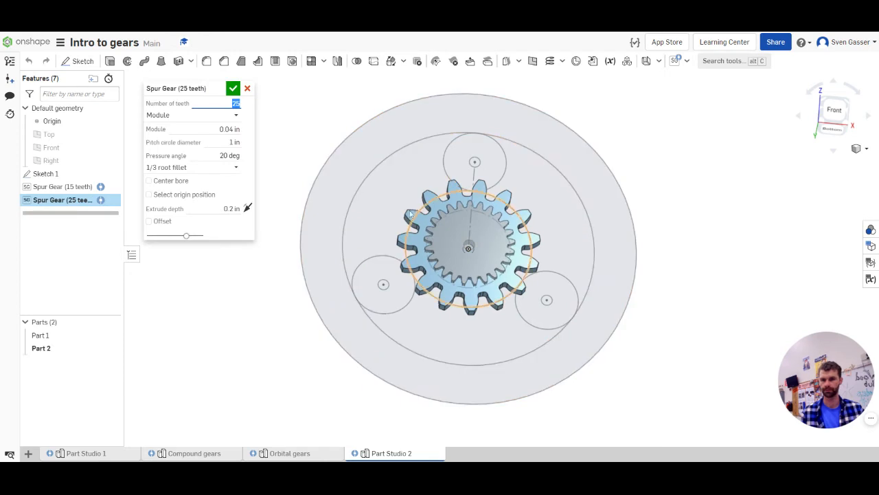
{"action": "left_click", "coordinate": [230, 218]}
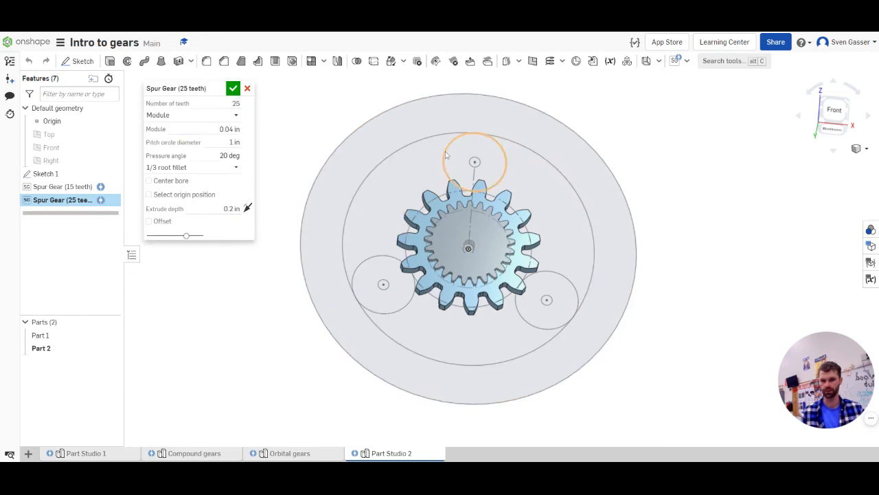
{"action": "left_click", "coordinate": [248, 90]}
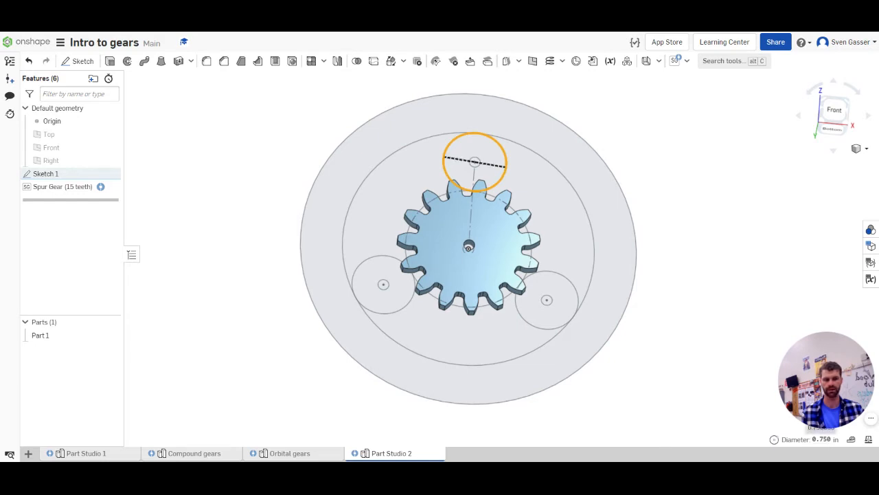
Reopen the layout sketch, check the upper planet circle's diameter, and set the sun circle's diameter to 1.2 in
{"action": "double_click", "coordinate": [48, 175]}
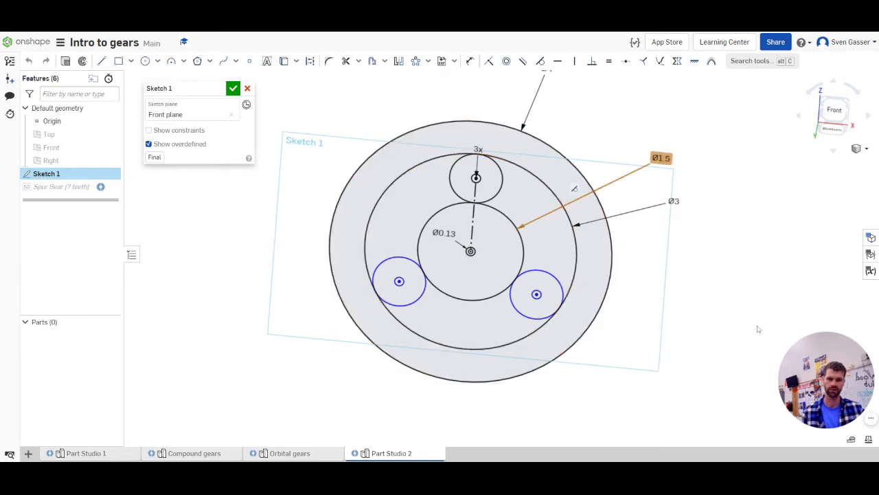
{"action": "left_click", "coordinate": [499, 194]}
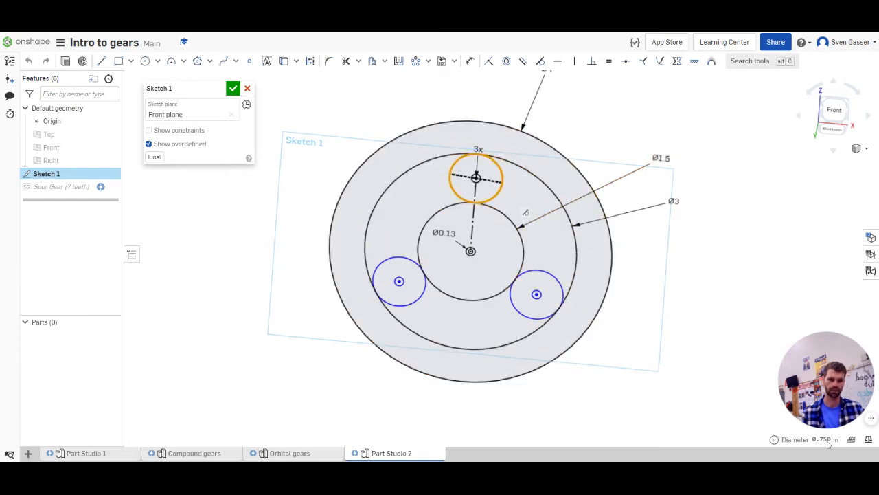
{"action": "scroll", "coordinate": [614, 204], "scroll_direction": "down", "scroll_amount": 2}
{"action": "scroll", "coordinate": [628, 219], "scroll_direction": "up", "scroll_amount": 3}
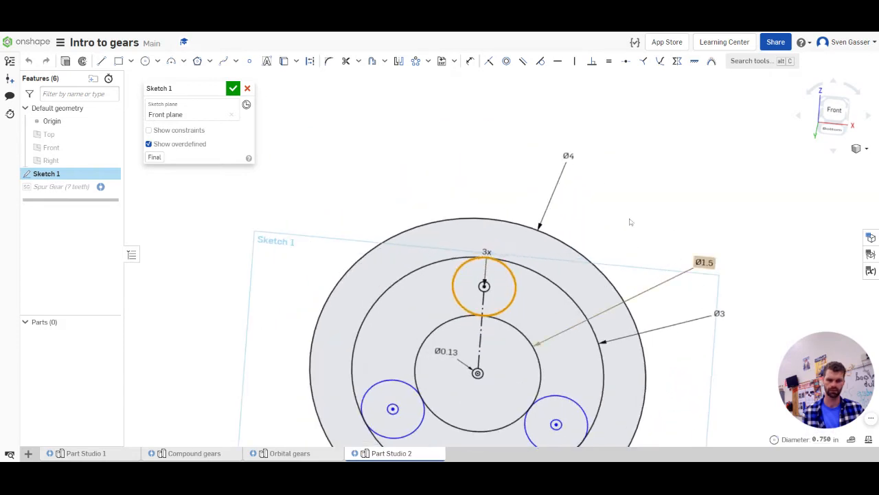
{"action": "scroll", "coordinate": [627, 352], "scroll_direction": "down", "scroll_amount": 1}
{"action": "scroll", "coordinate": [626, 351], "scroll_direction": "up", "scroll_amount": 2}
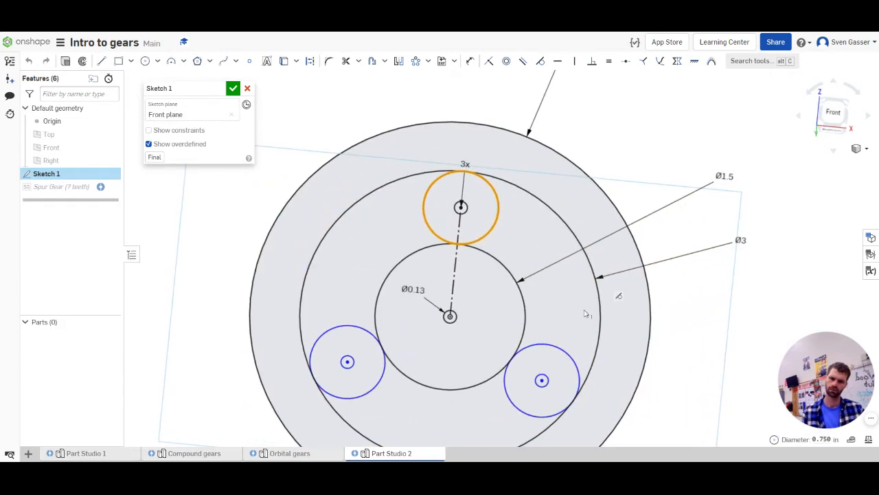
{"action": "scroll", "coordinate": [446, 297], "scroll_direction": "down", "scroll_amount": 1}
{"action": "scroll", "coordinate": [474, 331], "scroll_direction": "up", "scroll_amount": 2}
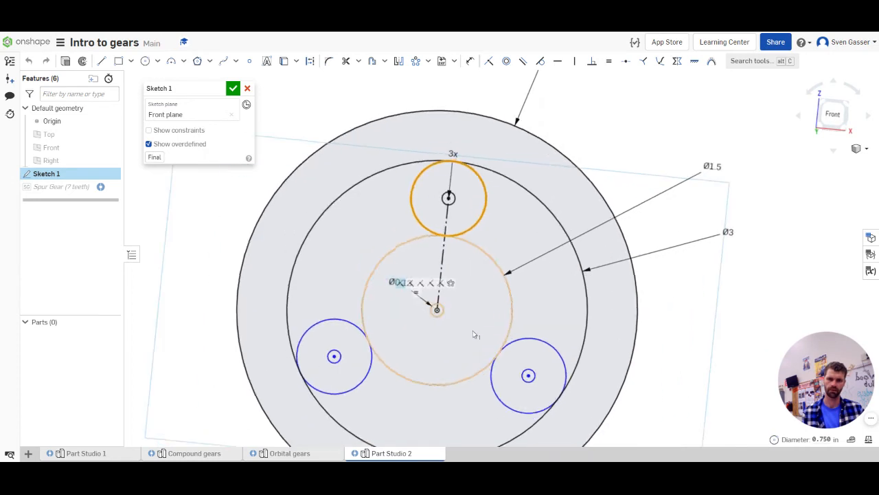
{"action": "scroll", "coordinate": [473, 331], "scroll_direction": "down", "scroll_amount": 1}
{"action": "double_click", "coordinate": [713, 168]}
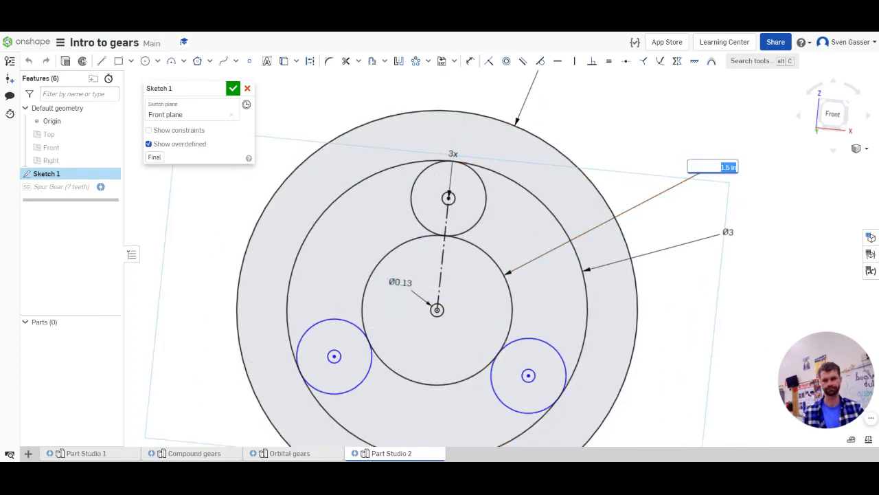
{"action": "type", "text": "1.2"}
{"action": "key", "text": "Return"}
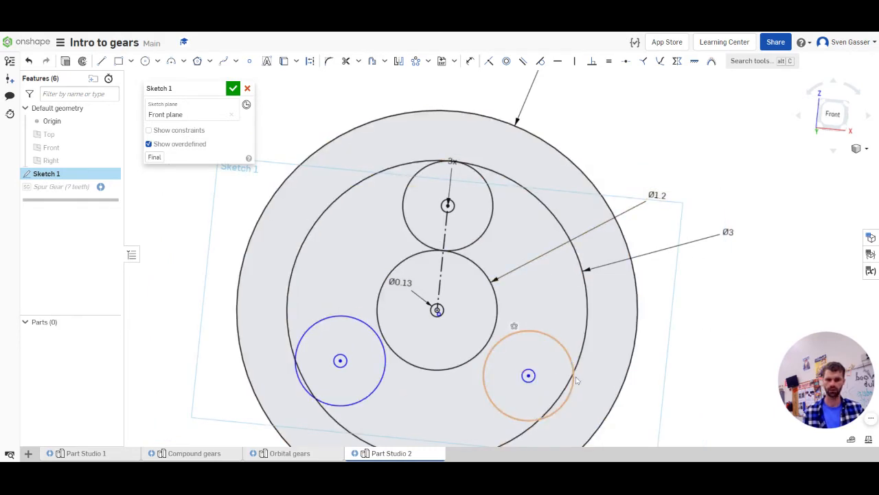
Examine the centre hole at the origin and how the three planet circles meet the sun and ring circles
{"action": "scroll", "coordinate": [433, 318], "scroll_direction": "up", "scroll_amount": 10}
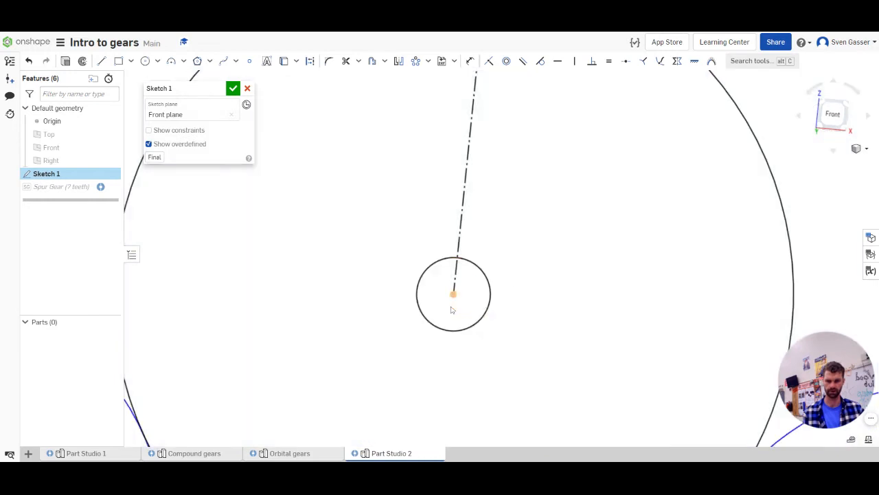
{"action": "scroll", "coordinate": [451, 309], "scroll_direction": "down", "scroll_amount": 8}
{"action": "scroll", "coordinate": [481, 357], "scroll_direction": "down", "scroll_amount": 3}
{"action": "scroll", "coordinate": [525, 341], "scroll_direction": "up", "scroll_amount": 4}
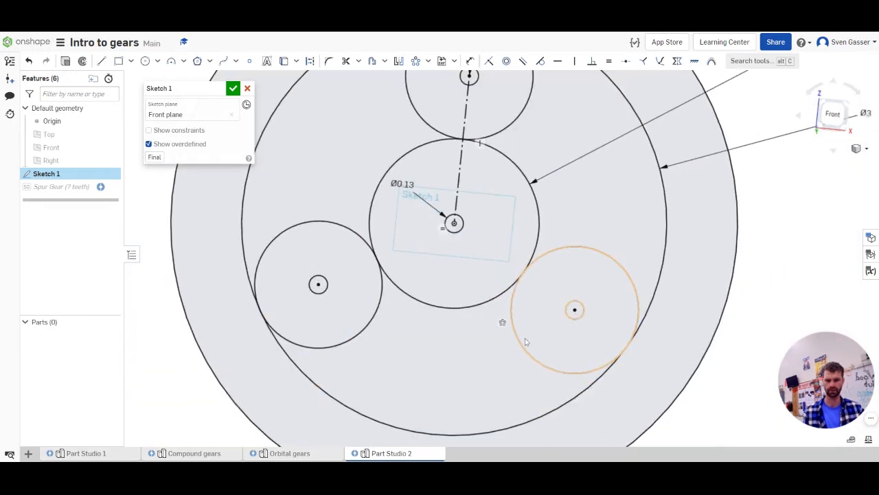
{"action": "scroll", "coordinate": [525, 341], "scroll_direction": "down", "scroll_amount": 6}
{"action": "scroll", "coordinate": [512, 332], "scroll_direction": "up", "scroll_amount": 2}
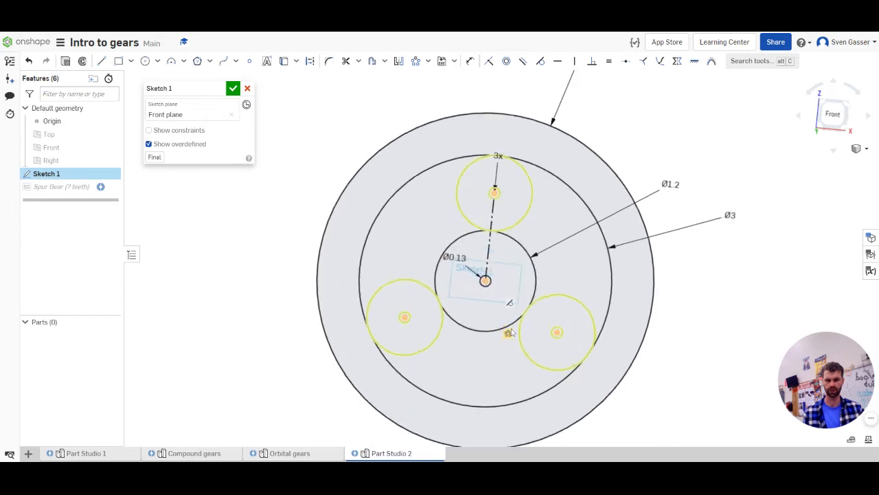
{"action": "scroll", "coordinate": [512, 333], "scroll_direction": "up", "scroll_amount": 2}
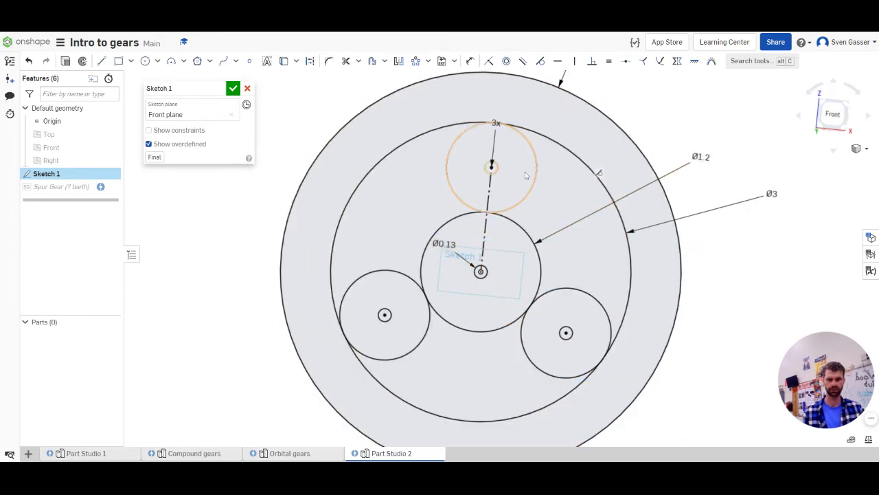
Check the upper planet circle's diameter and accept the layout sketch
{"action": "left_click", "coordinate": [527, 198]}
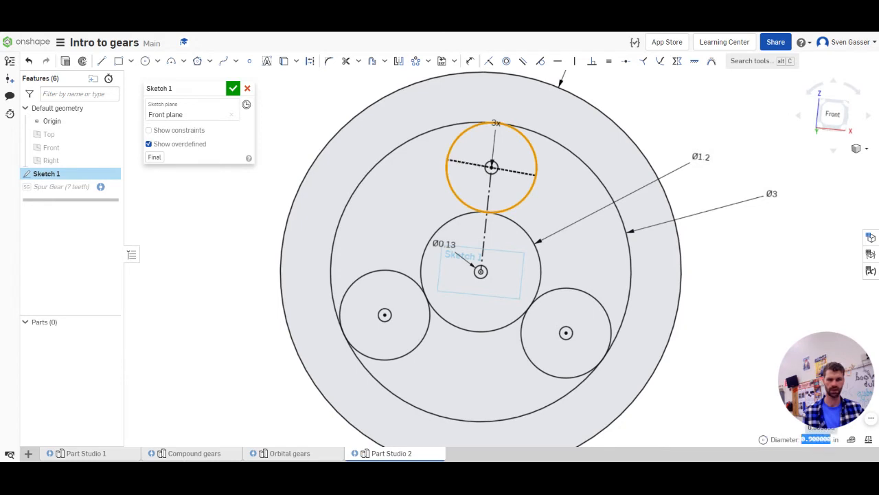
{"action": "left_click", "coordinate": [733, 295]}
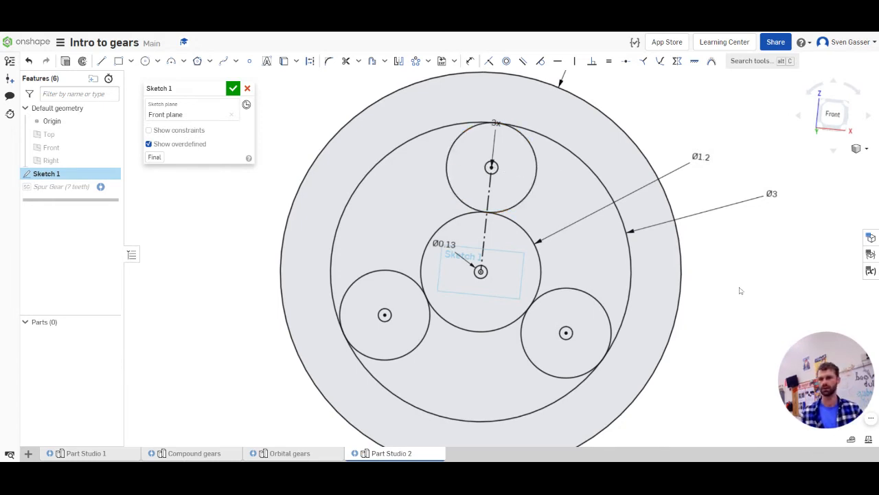
{"action": "left_click", "coordinate": [233, 90]}
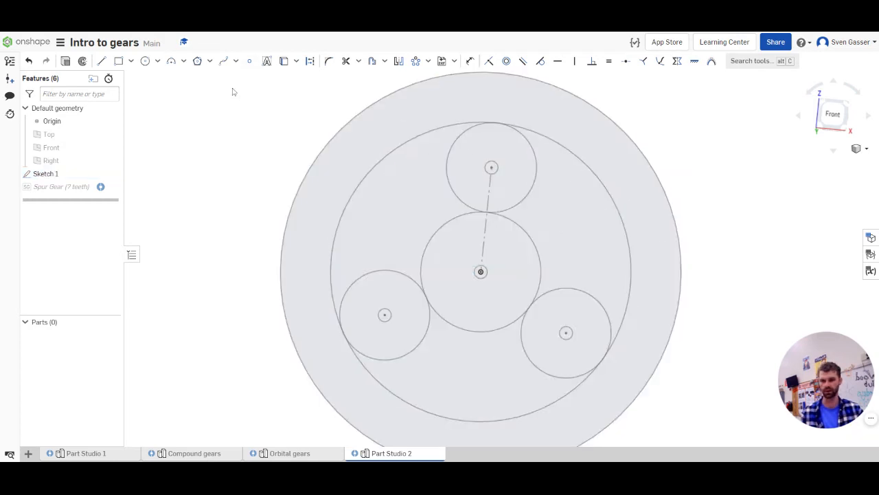
Edit the central sun gear to 12 teeth with a module of 0.1 in and accept the feature
{"action": "left_click", "coordinate": [55, 186]}
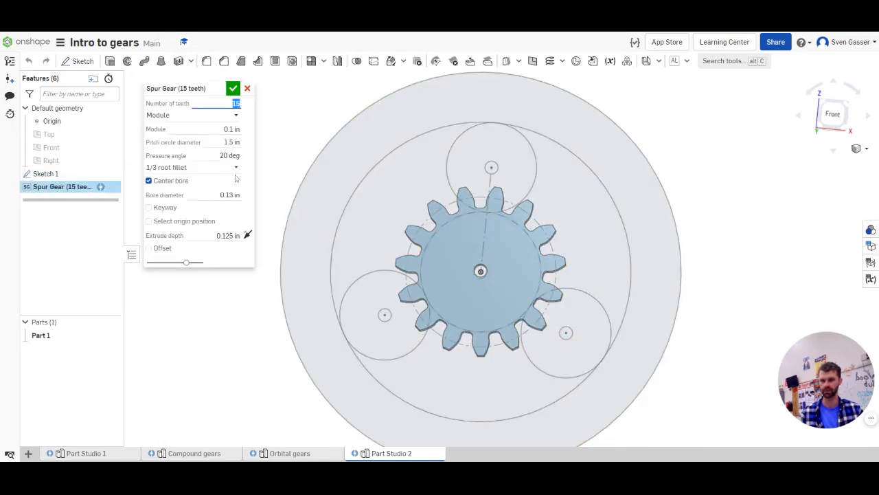
{"action": "type", "text": "12"}
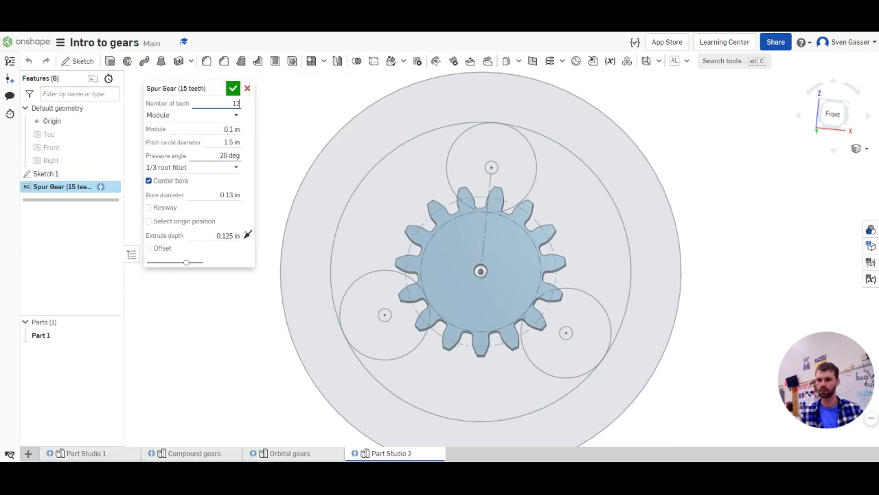
{"action": "key", "text": "Tab"}
{"action": "key", "text": "Tab"}
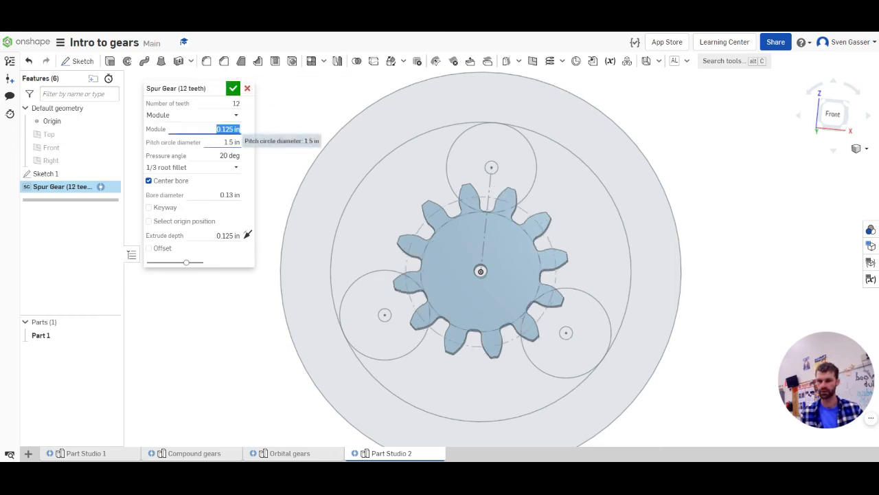
{"action": "type", "text": "0.1"}
{"action": "key", "text": "Tab"}
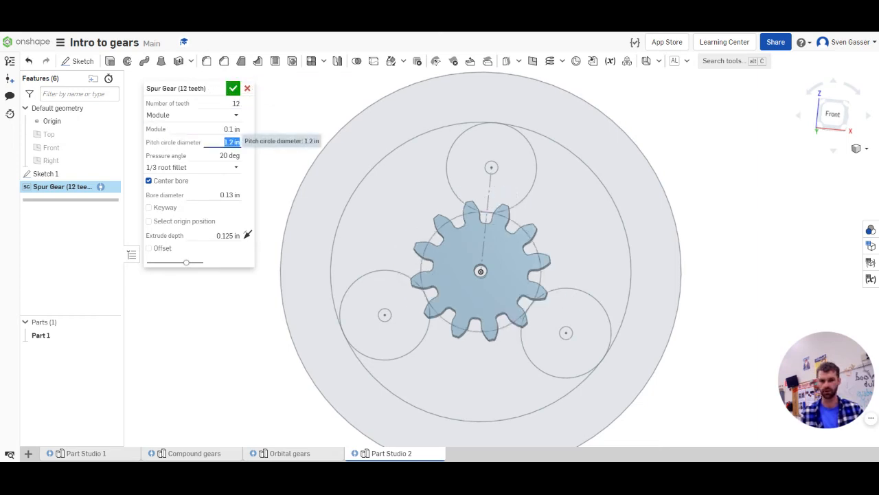
{"action": "scroll", "coordinate": [487, 235], "scroll_direction": "down", "scroll_amount": 3}
{"action": "scroll", "coordinate": [490, 272], "scroll_direction": "up", "scroll_amount": 3}
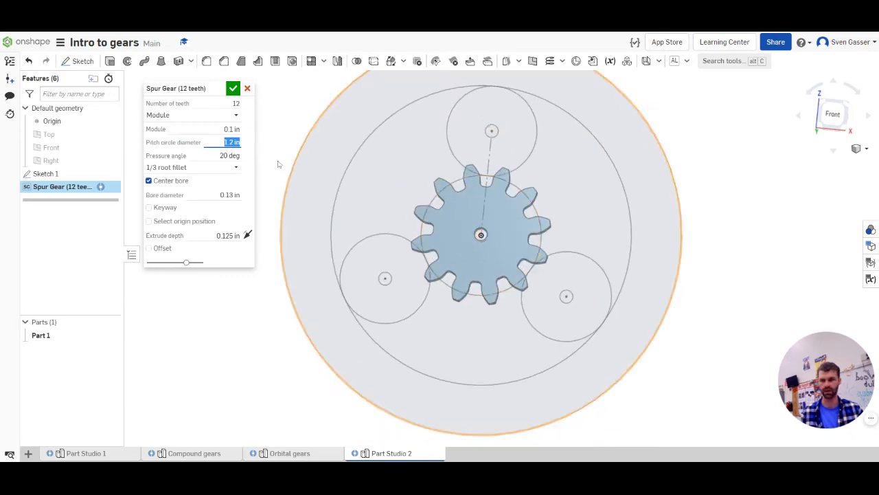
{"action": "left_click", "coordinate": [233, 89]}
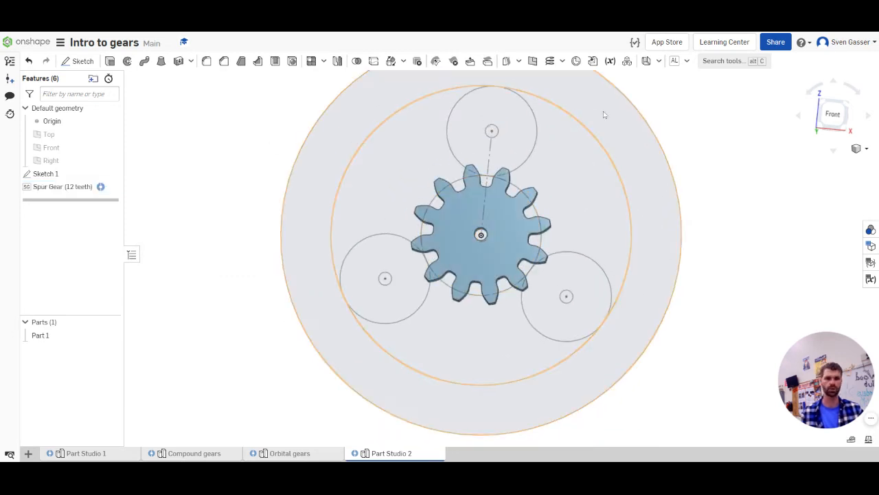
Start a new Spur Gear feature positioned on the centre point of the upper planet circle
{"action": "left_click", "coordinate": [686, 62]}
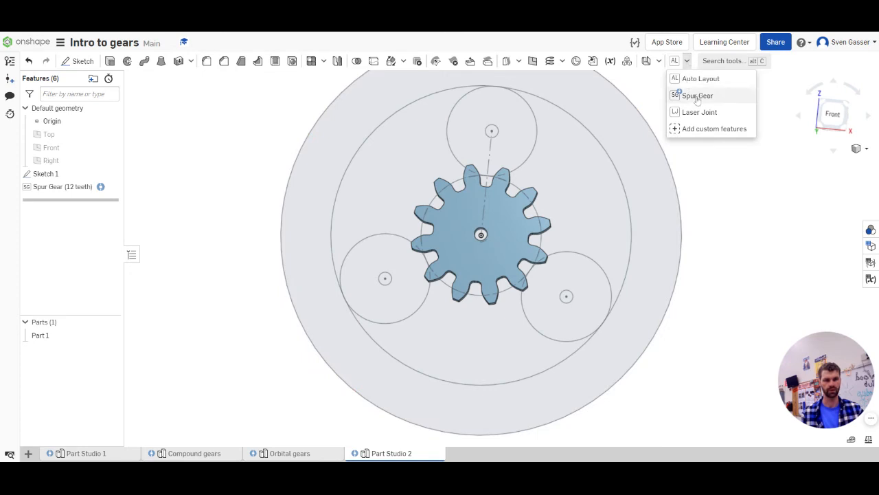
{"action": "left_click", "coordinate": [697, 96]}
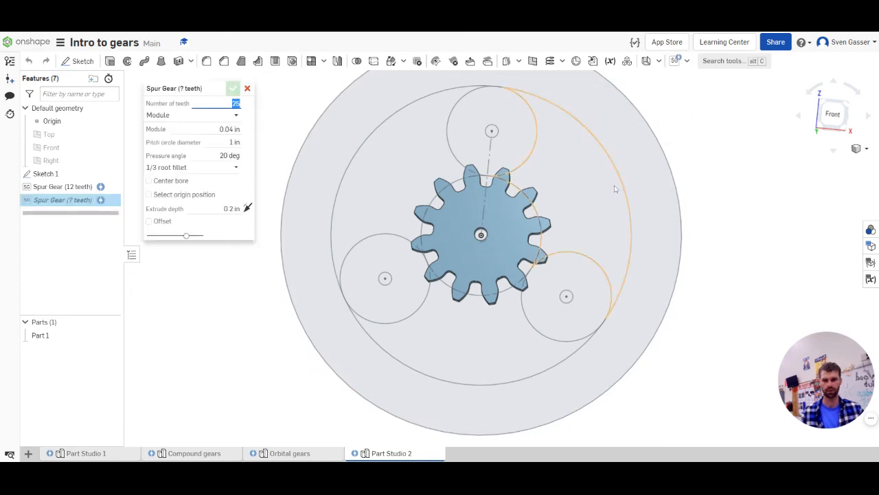
{"action": "scroll", "coordinate": [484, 264], "scroll_direction": "down", "scroll_amount": 2}
{"action": "scroll", "coordinate": [509, 177], "scroll_direction": "up", "scroll_amount": 3}
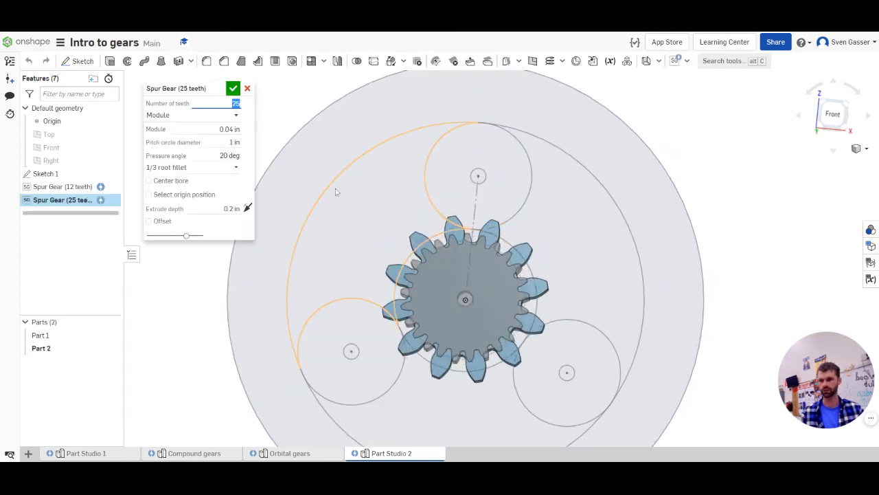
{"action": "left_click", "coordinate": [149, 194]}
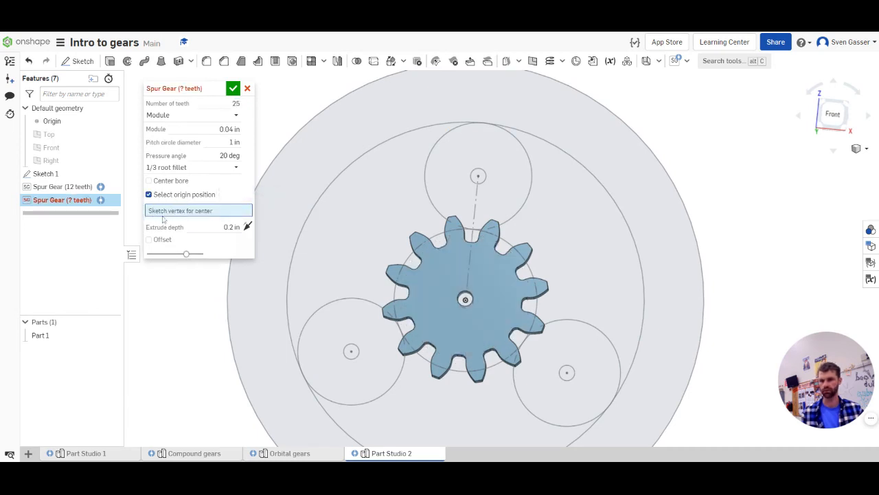
{"action": "left_click", "coordinate": [475, 179]}
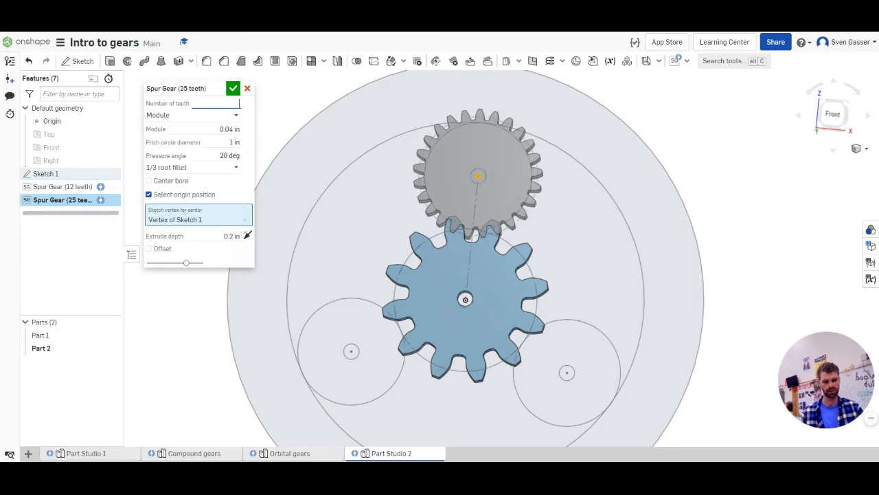
Set the planet gear to 9 teeth with a module of 0.1 in
{"action": "type", "text": "9"}
{"action": "key", "text": "Tab"}
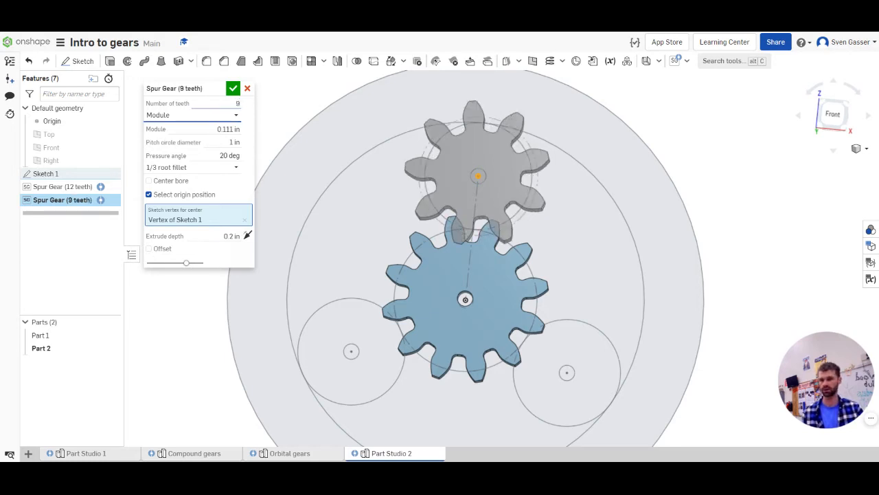
{"action": "type", "text": "0.1"}
{"action": "key", "text": "Tab"}
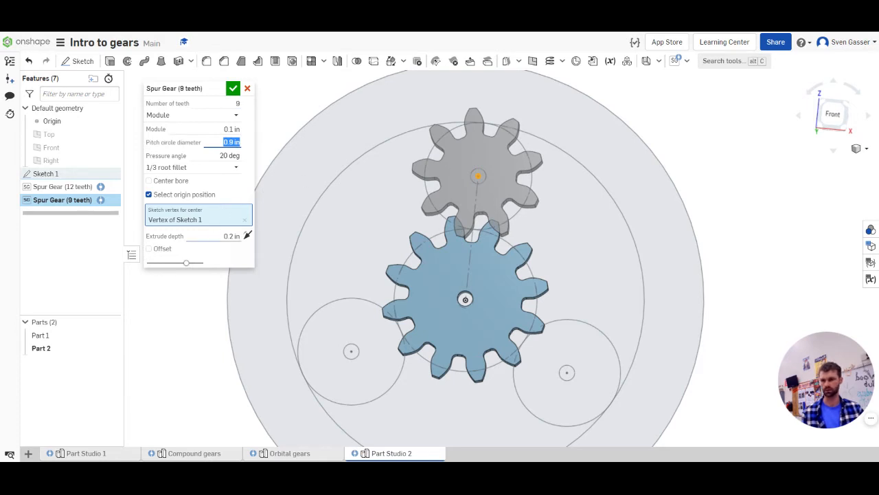
Set the planet gear's extrude depth to 1/8 in and accept the feature
{"action": "left_click", "coordinate": [237, 236]}
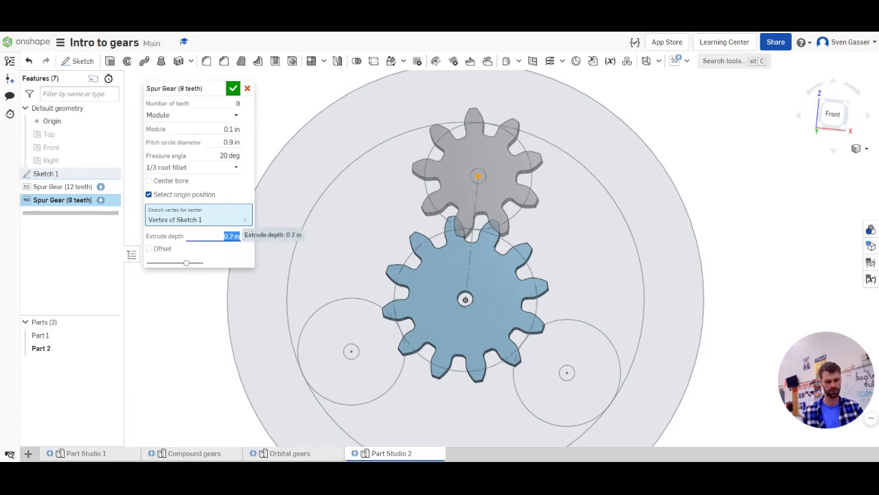
{"action": "type", "text": "1/8"}
{"action": "key", "text": "Return"}
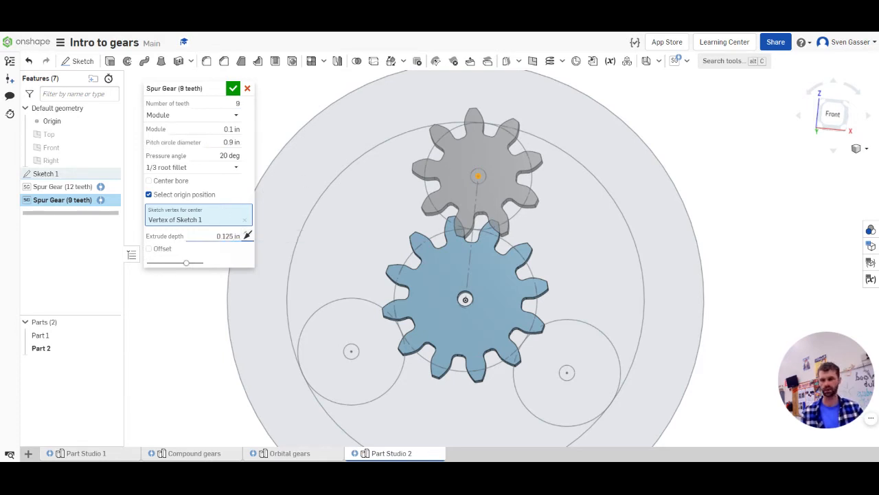
{"action": "mouse_move", "coordinate": [312, 245]}
{"action": "right_mouse_down"}
{"action": "mouse_move", "coordinate": [318, 215]}
{"action": "mouse_move", "coordinate": [323, 234]}
{"action": "right_mouse_up"}
{"action": "left_click", "coordinate": [234, 91]}
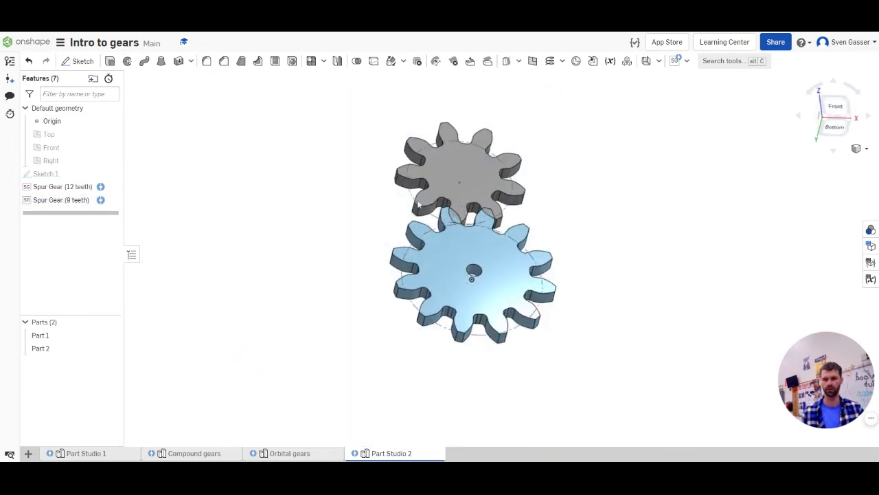
Reopen the 9-tooth planet gear, add a centre bore with a diameter of 0.13 in, and accept the feature
{"action": "scroll", "coordinate": [447, 203], "scroll_direction": "down", "scroll_amount": 3}
{"action": "scroll", "coordinate": [460, 195], "scroll_direction": "up", "scroll_amount": 4}
{"action": "right_click_drag", "start_coordinate": [485, 199], "coordinate": [475, 218]}
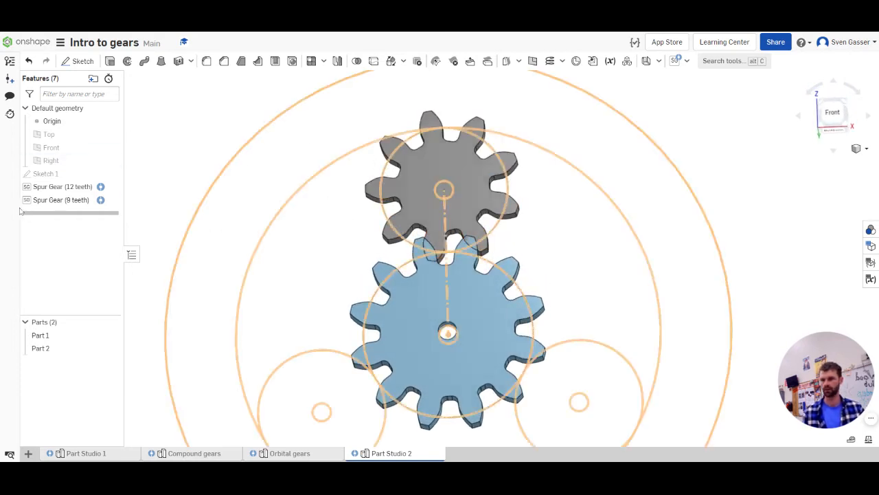
{"action": "left_click", "coordinate": [76, 200]}
{"action": "double_click", "coordinate": [443, 217]}
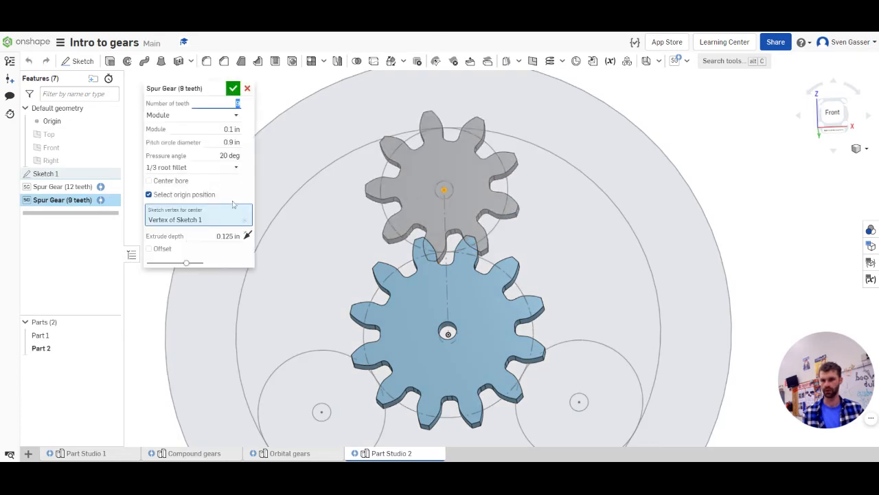
{"action": "left_click", "coordinate": [149, 180]}
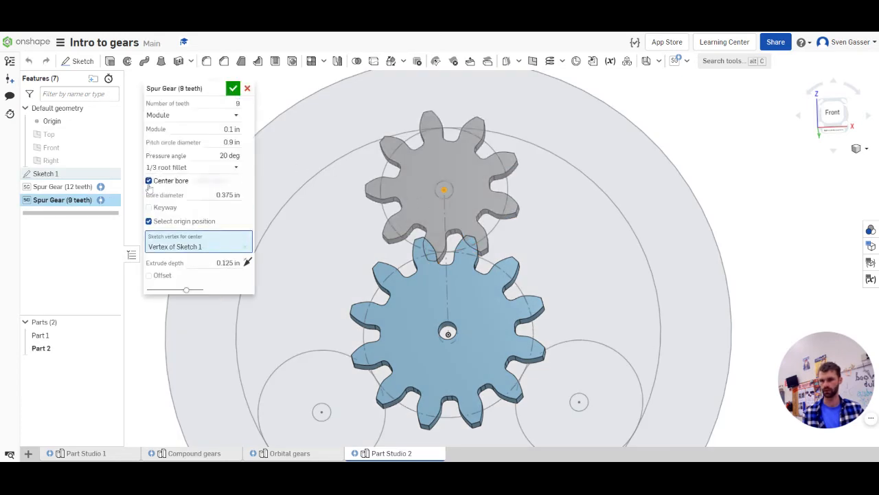
{"action": "key", "text": "BackSpace"}
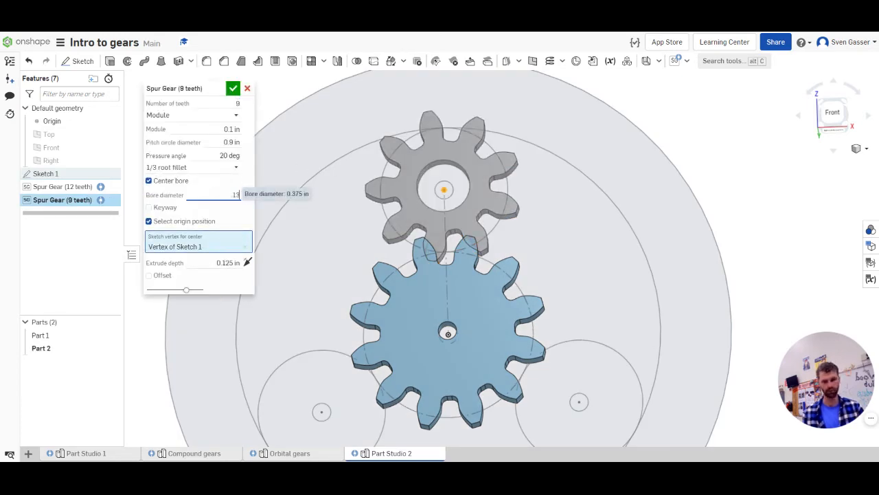
{"action": "type", "text": ".13"}
{"action": "key", "text": "Tab"}
{"action": "scroll", "coordinate": [467, 237], "scroll_direction": "down", "scroll_amount": 5}
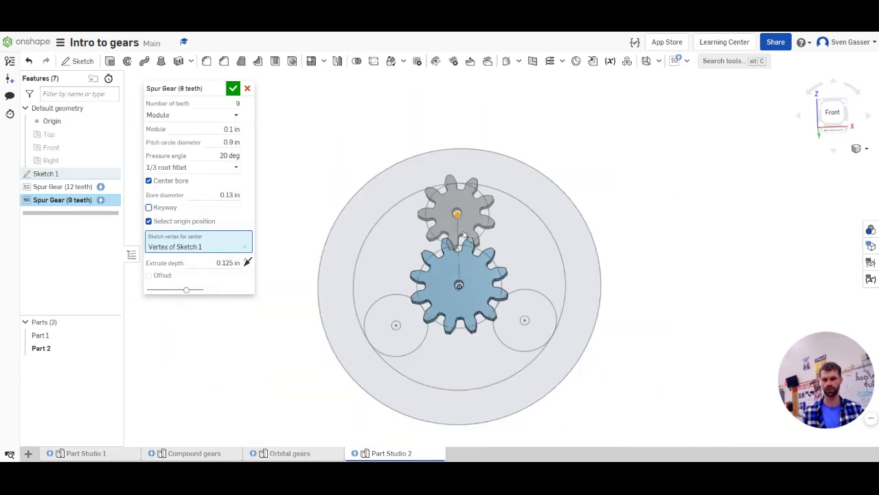
{"action": "scroll", "coordinate": [406, 183], "scroll_direction": "up", "scroll_amount": 4}
{"action": "left_click", "coordinate": [234, 90]}
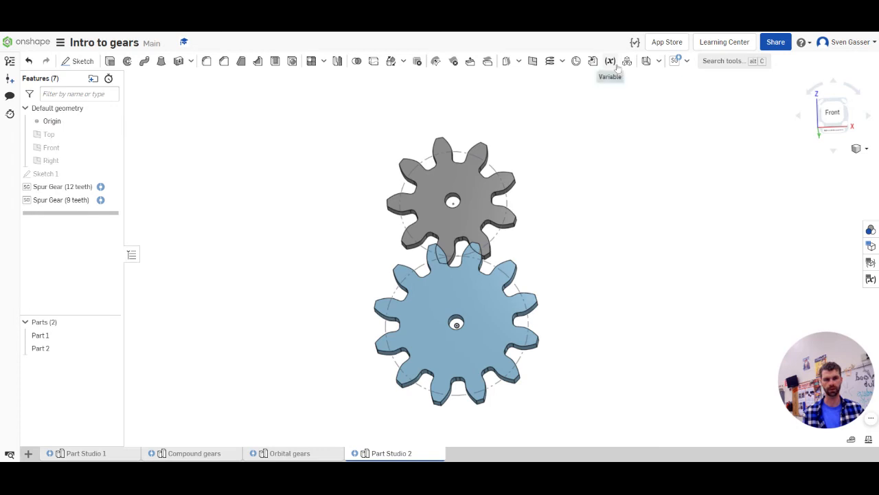
Create another spur gear centred on the origin with 30 teeth and a module of 0.1 in for the ring
{"action": "left_click", "coordinate": [676, 61]}
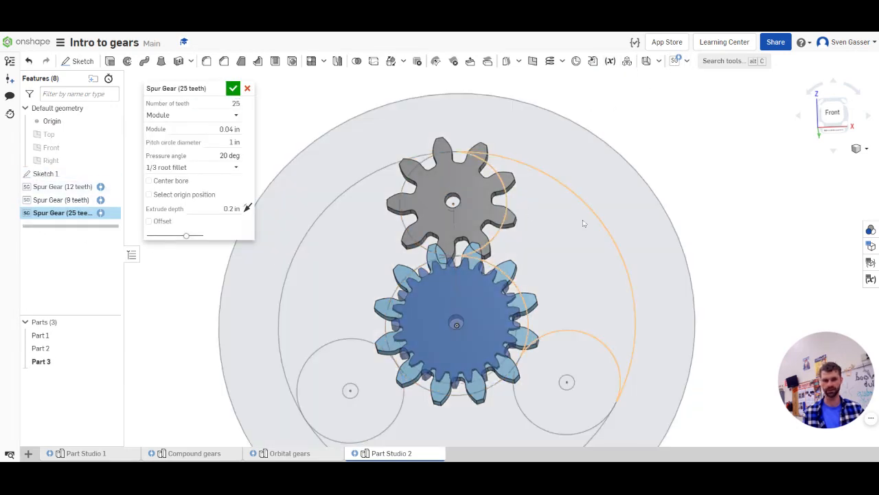
{"action": "key", "text": "f"}
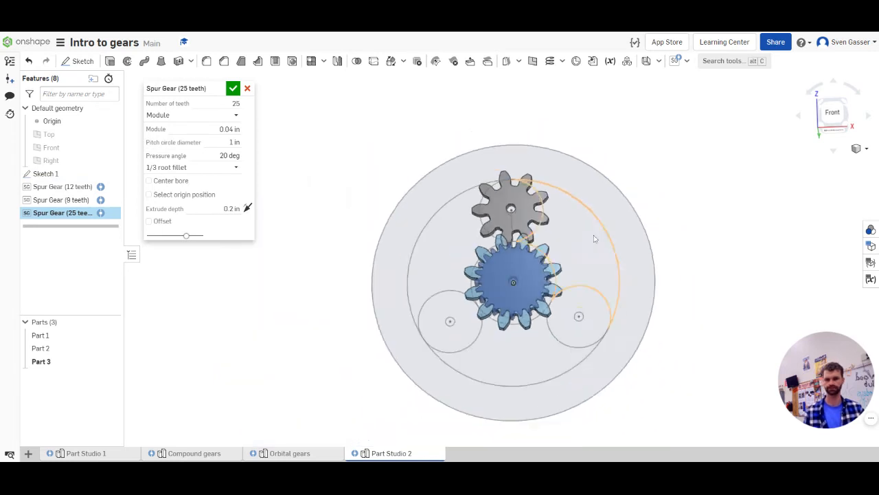
{"action": "scroll", "coordinate": [558, 307], "scroll_direction": "up", "scroll_amount": 3}
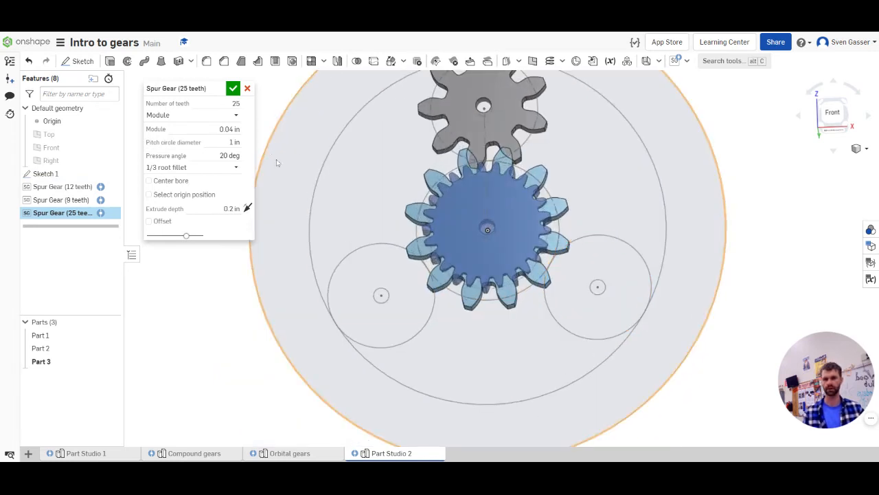
{"action": "left_click", "coordinate": [235, 104]}
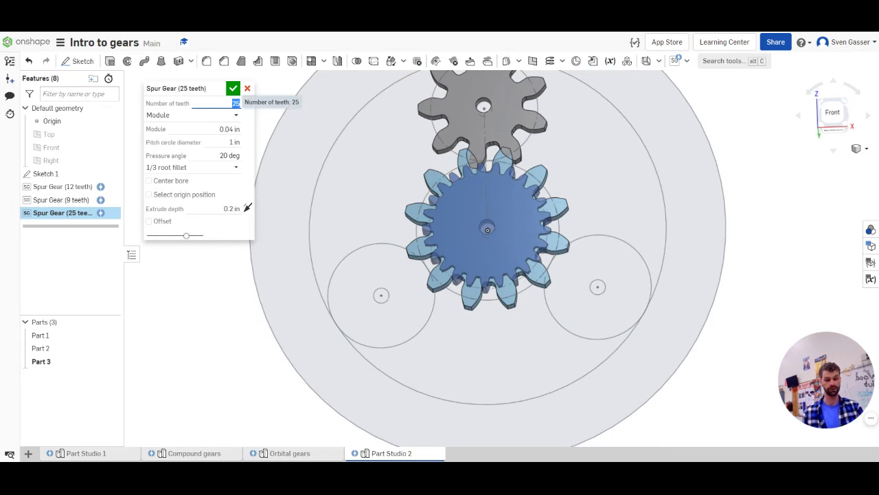
{"action": "type", "text": "3"}
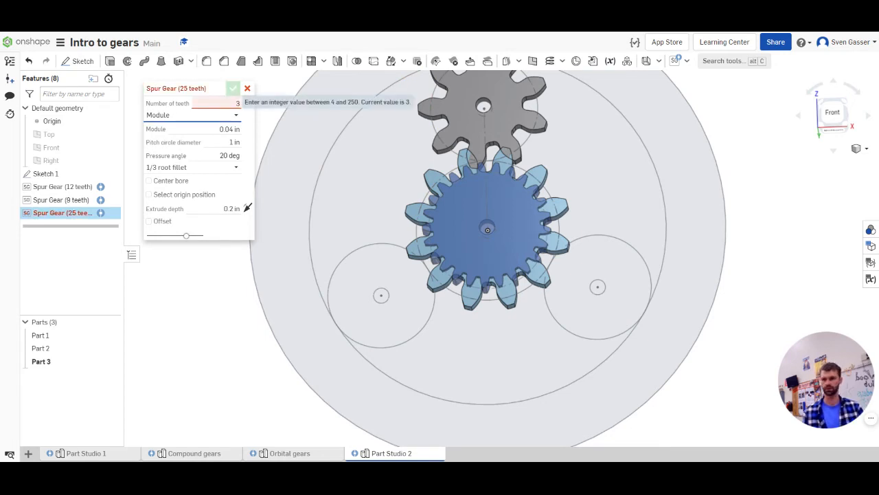
{"action": "key", "text": "Tab"}
{"action": "key", "text": "shift+Tab"}
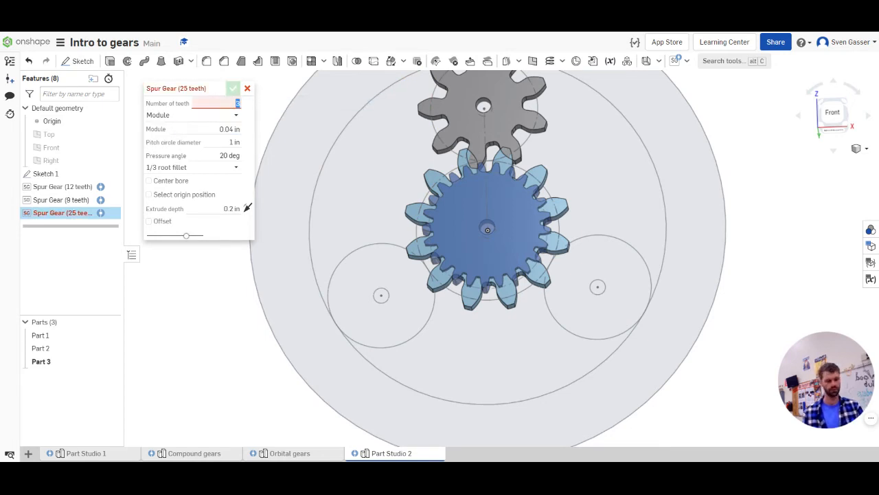
{"action": "type", "text": "30"}
{"action": "key", "text": "Tab"}
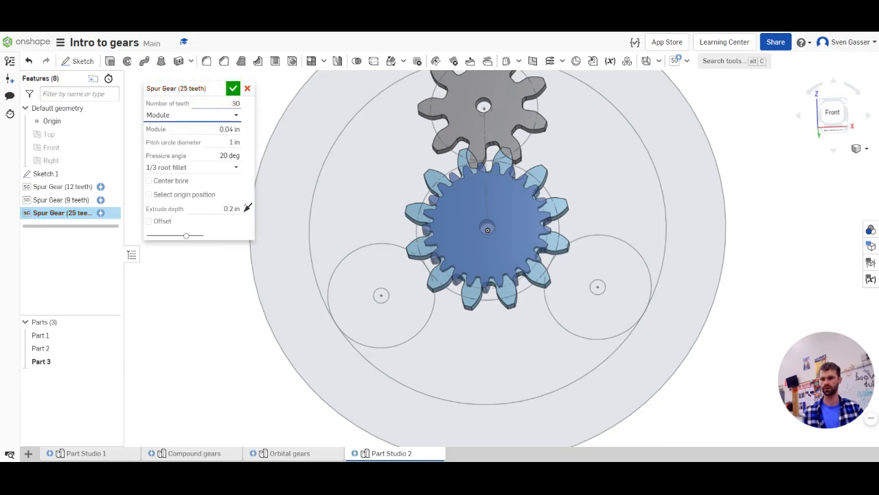
{"action": "key", "text": "Tab"}
{"action": "type", "text": "0.1"}
{"action": "key", "text": "Tab"}
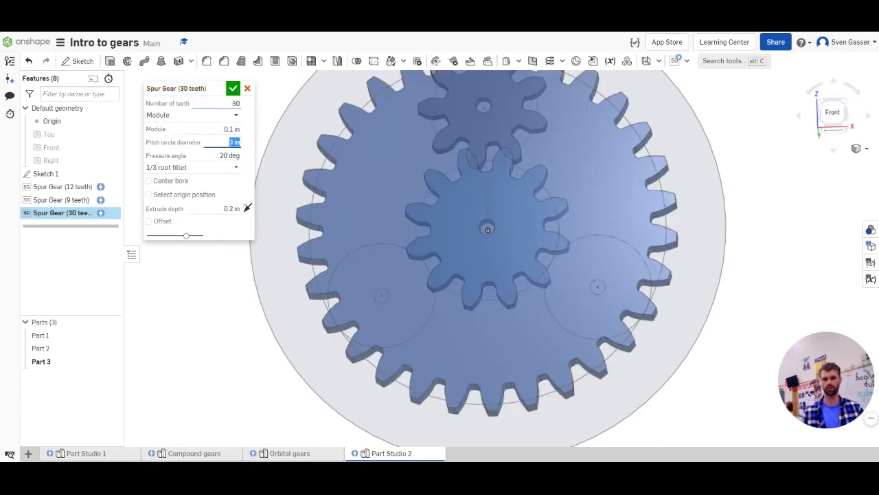
Set the 30-tooth gear's extrude depth to 1/8 in
{"action": "scroll", "coordinate": [586, 218], "scroll_direction": "down", "scroll_amount": 2}
{"action": "scroll", "coordinate": [555, 175], "scroll_direction": "up", "scroll_amount": 1}
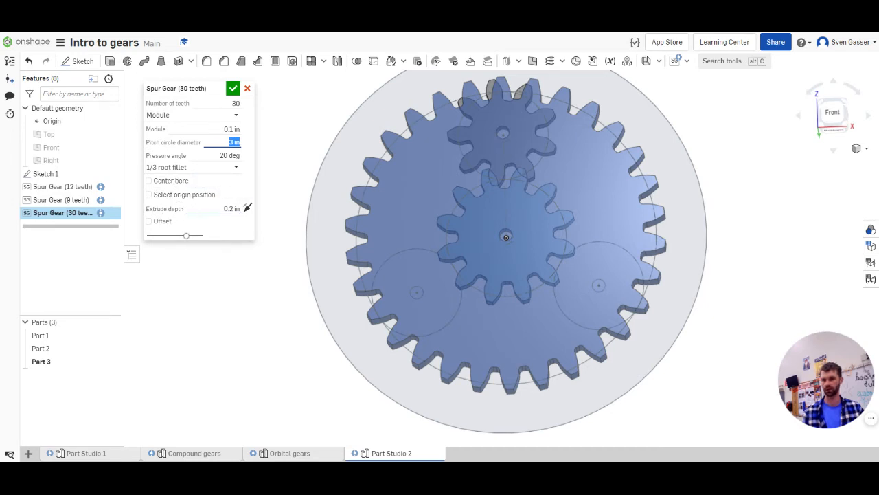
{"action": "left_click", "coordinate": [213, 208]}
{"action": "type", "text": "1/8"}
{"action": "key", "text": "Return"}
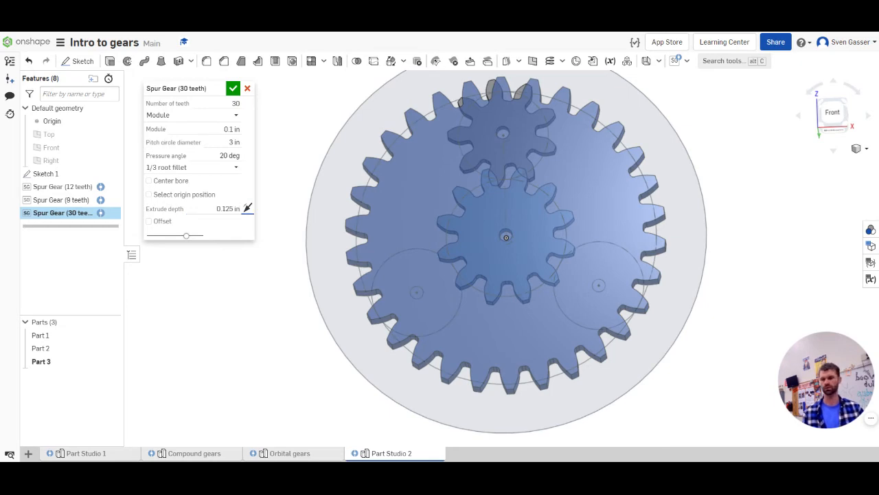
Accept the 30-tooth gear feature and hide all the gear parts so only the layout sketch shows
{"action": "right_click_drag", "start_coordinate": [238, 342], "coordinate": [249, 301]}
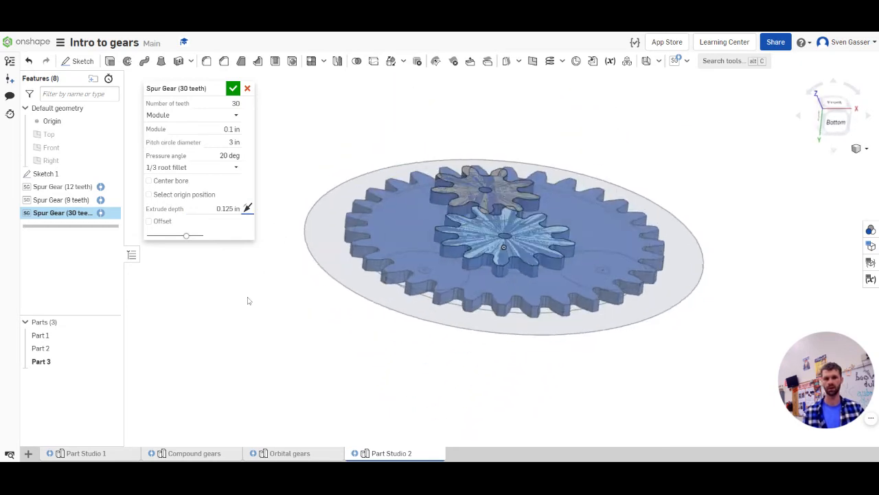
{"action": "left_click", "coordinate": [234, 88]}
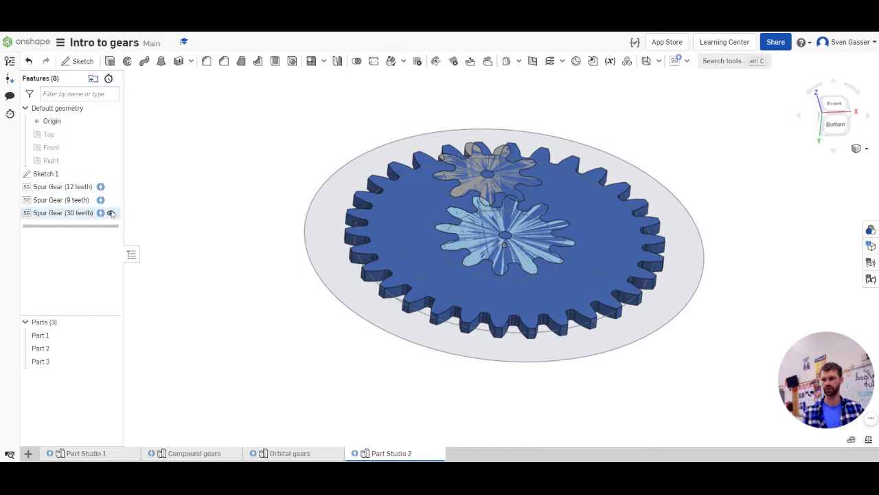
{"action": "left_click", "coordinate": [110, 322]}
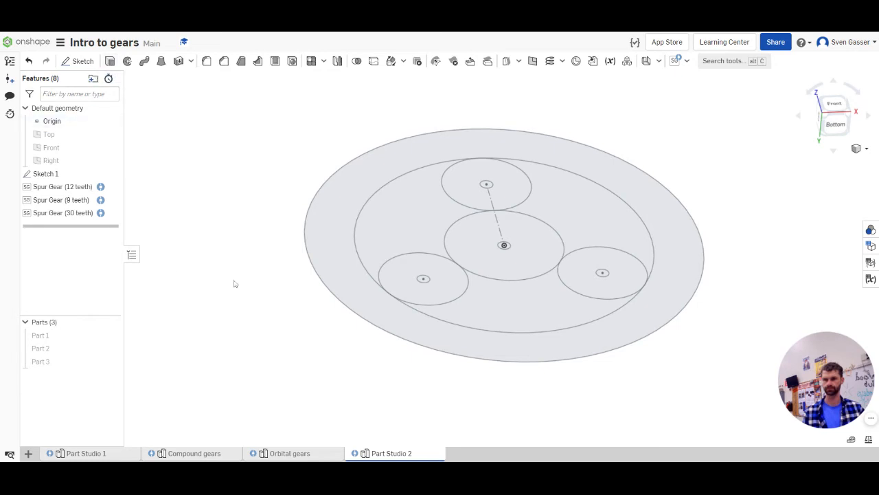
{"action": "left_click", "coordinate": [110, 361]}
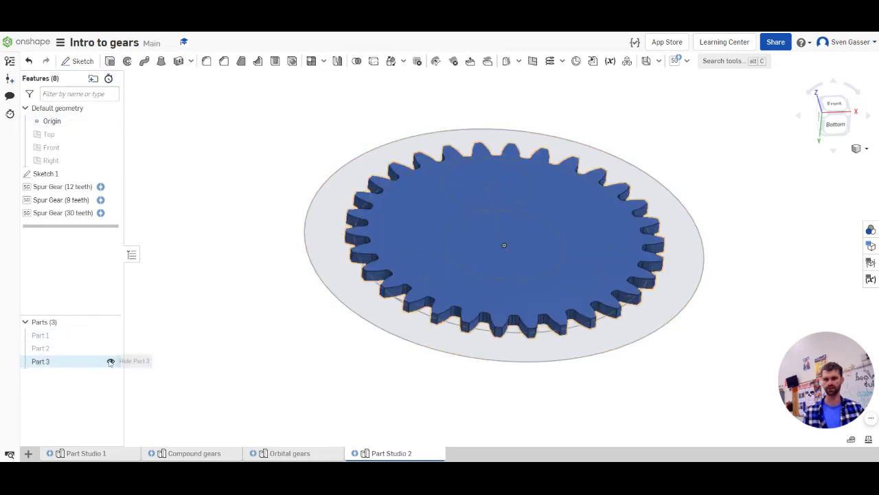
{"action": "left_click", "coordinate": [110, 361]}
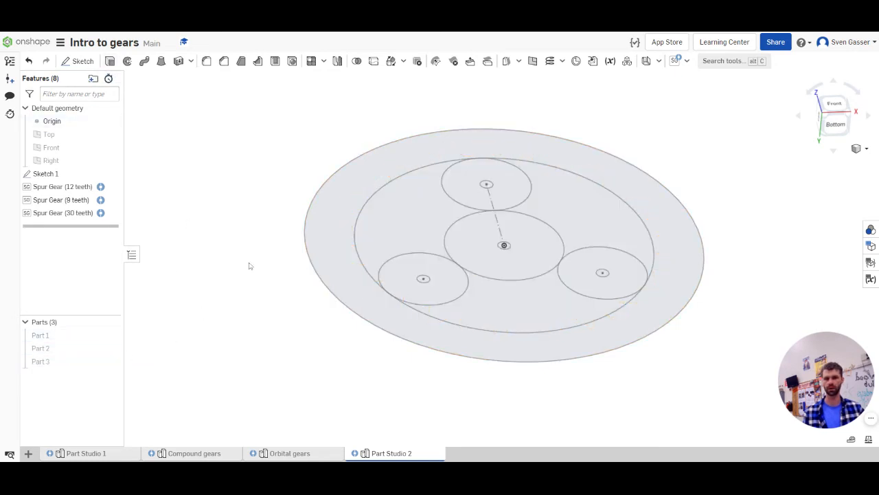
{"action": "scroll", "coordinate": [253, 264], "scroll_direction": "down", "scroll_amount": 1}
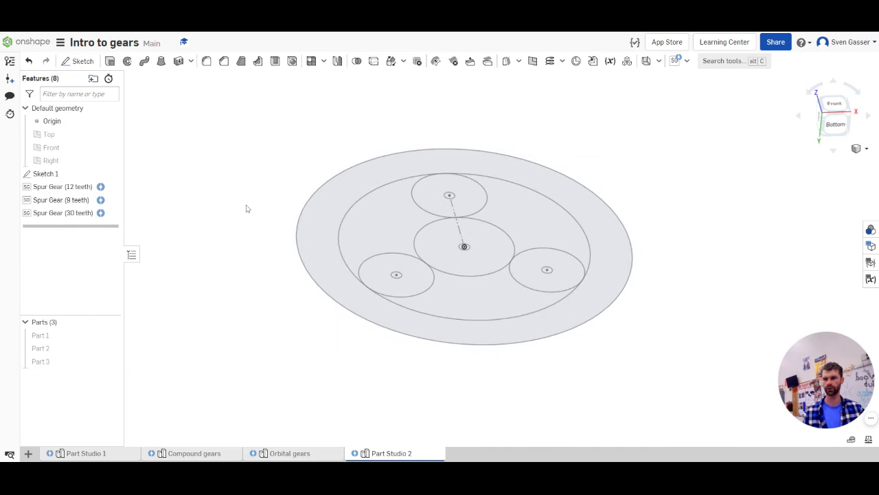
Extrude all regions of the layout sketch as a new solid disc with a blind depth of 0.125 in
{"action": "left_click", "coordinate": [110, 61]}
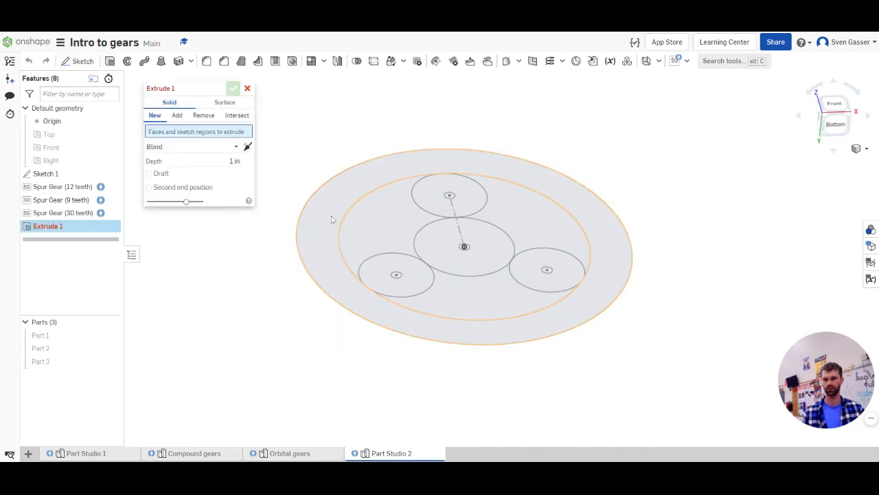
{"action": "mouse_move", "coordinate": [270, 110]}
{"action": "left_mouse_down"}
{"action": "mouse_move", "coordinate": [589, 391]}
{"action": "mouse_move", "coordinate": [652, 382]}
{"action": "mouse_move", "coordinate": [635, 373]}
{"action": "left_mouse_up"}
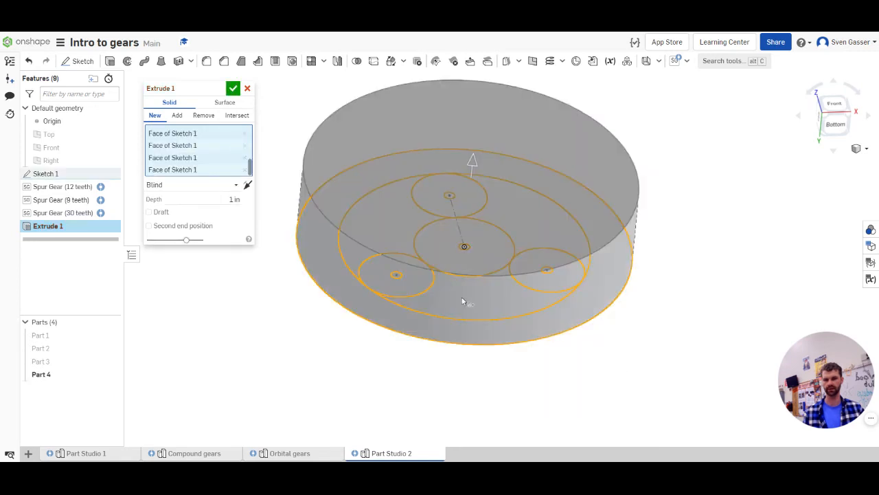
{"action": "left_click", "coordinate": [234, 199]}
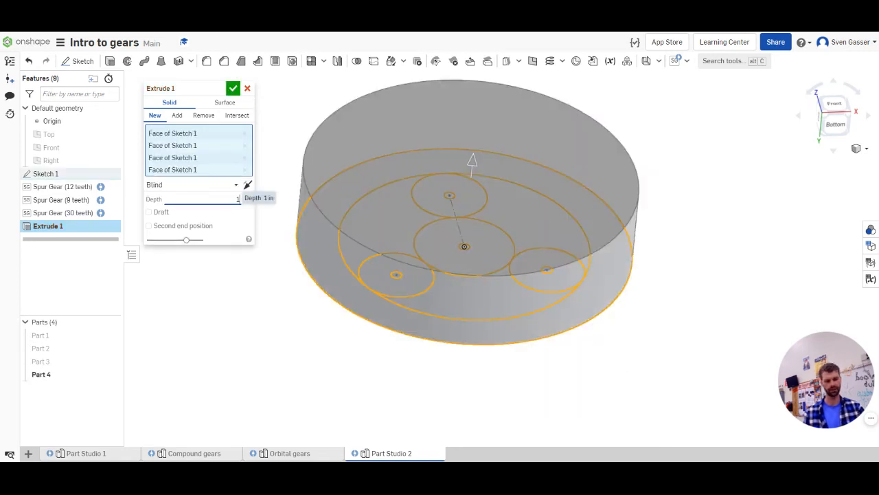
{"action": "type", "text": "0.125"}
{"action": "key", "text": "Return"}
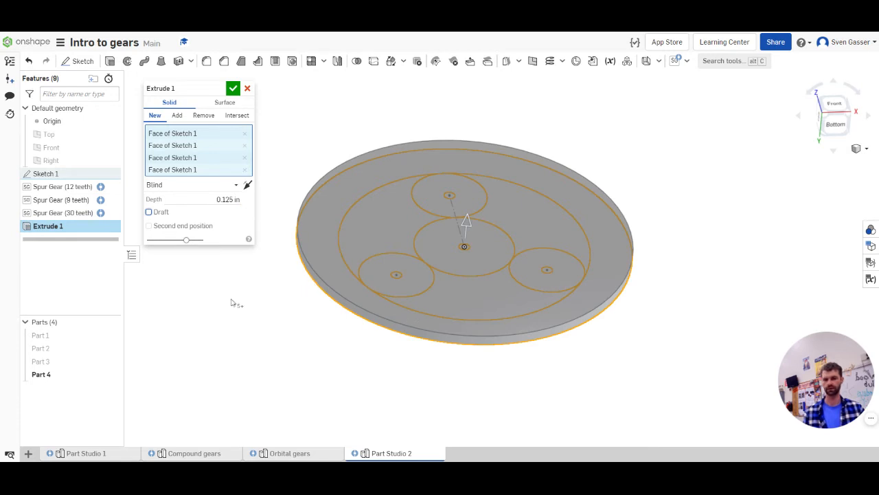
{"action": "scroll", "coordinate": [232, 306], "scroll_direction": "up", "scroll_amount": 2}
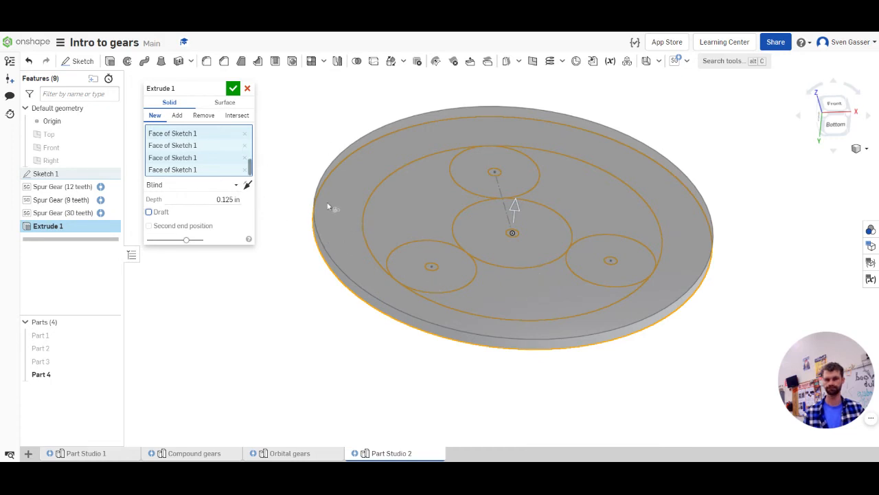
{"action": "left_click", "coordinate": [233, 89]}
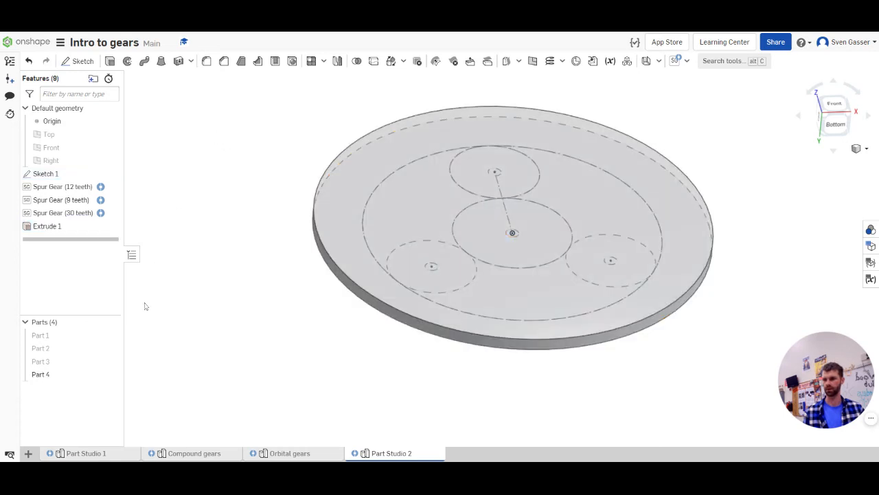
Show the 30-tooth gear and subtract it from the disc with a Boolean to cut the ring gear's internal teeth
{"action": "left_click", "coordinate": [110, 362]}
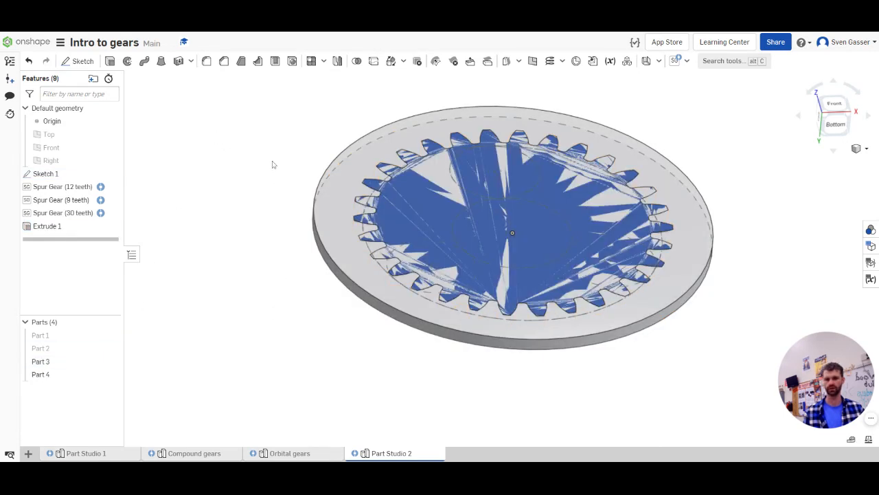
{"action": "left_click", "coordinate": [357, 61]}
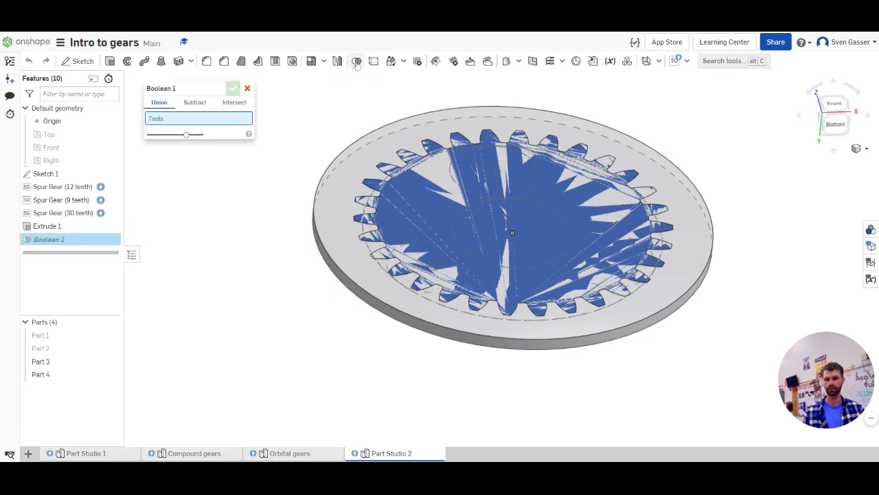
{"action": "left_click", "coordinate": [195, 103]}
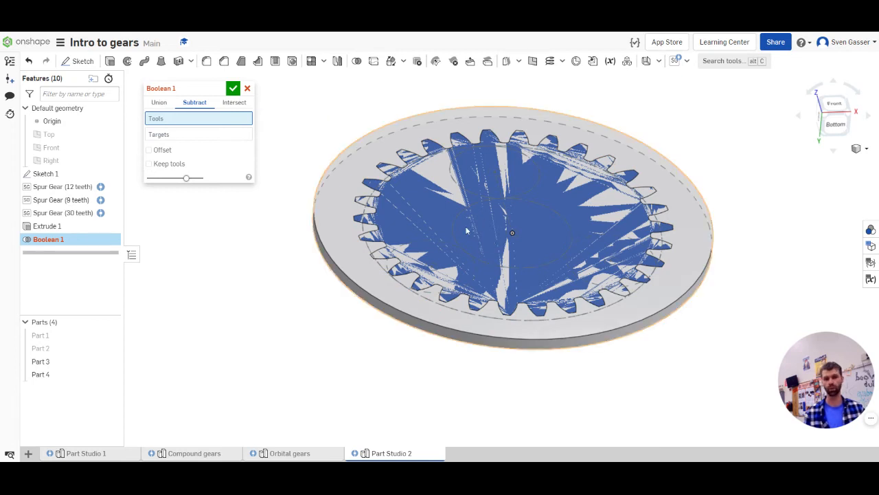
{"action": "left_click", "coordinate": [39, 362]}
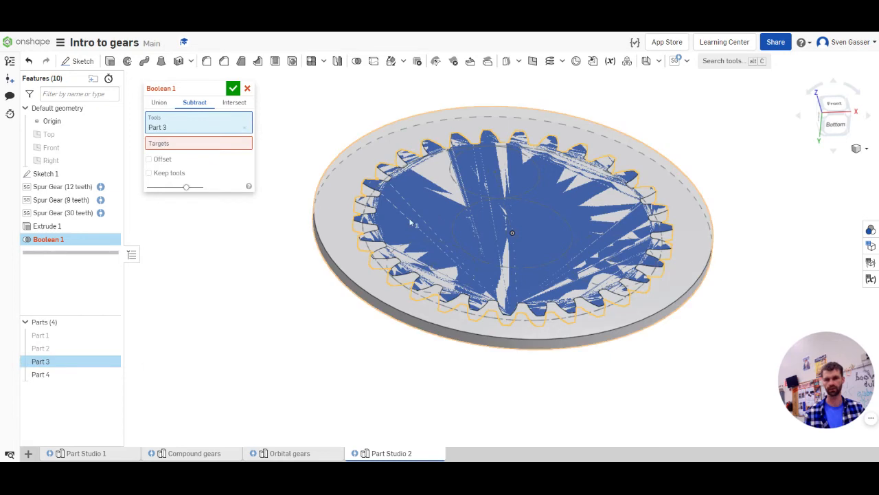
{"action": "left_click", "coordinate": [167, 144]}
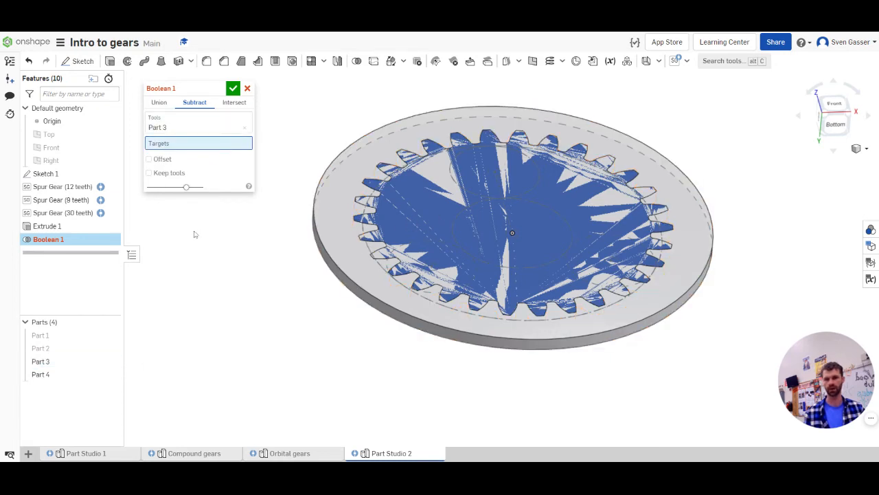
{"action": "left_click", "coordinate": [348, 265]}
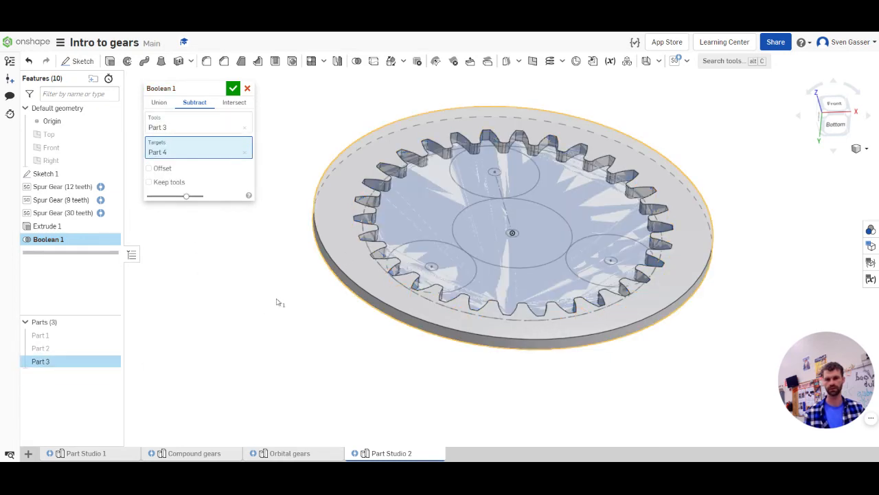
{"action": "mouse_move", "coordinate": [504, 253]}
{"action": "right_mouse_down"}
{"action": "mouse_move", "coordinate": [452, 246]}
{"action": "mouse_move", "coordinate": [495, 267]}
{"action": "right_mouse_up"}
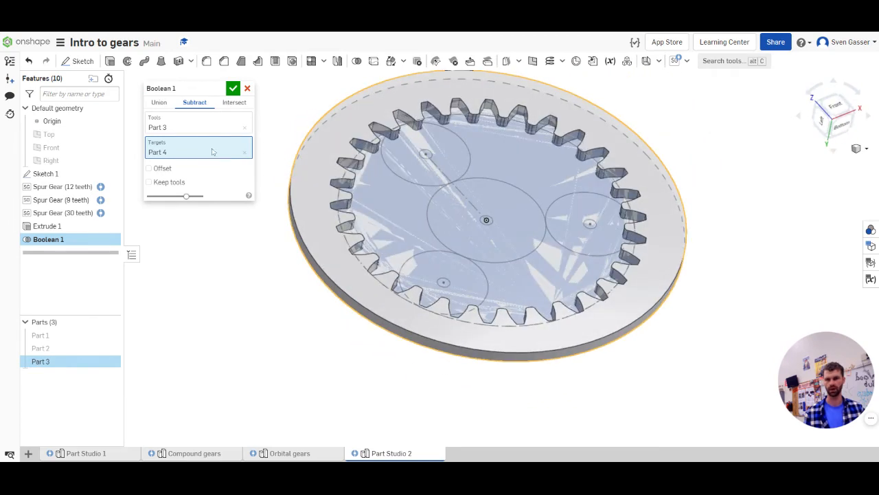
{"action": "left_click", "coordinate": [233, 88]}
Show the sun and planet gears again, look straight at the Front view, and hide the layout sketch
{"action": "right_click_drag", "start_coordinate": [383, 134], "coordinate": [391, 306]}
{"action": "scroll", "coordinate": [390, 306], "scroll_direction": "down", "scroll_amount": 3}
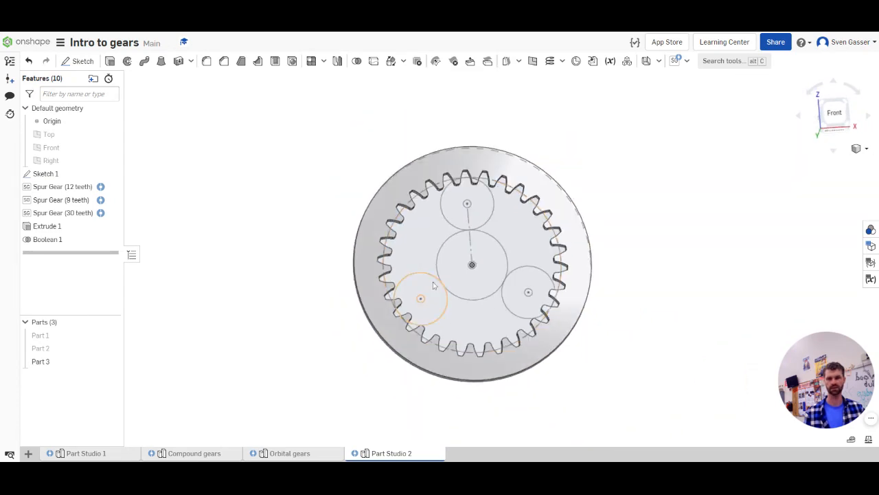
{"action": "scroll", "coordinate": [461, 269], "scroll_direction": "up", "scroll_amount": 2}
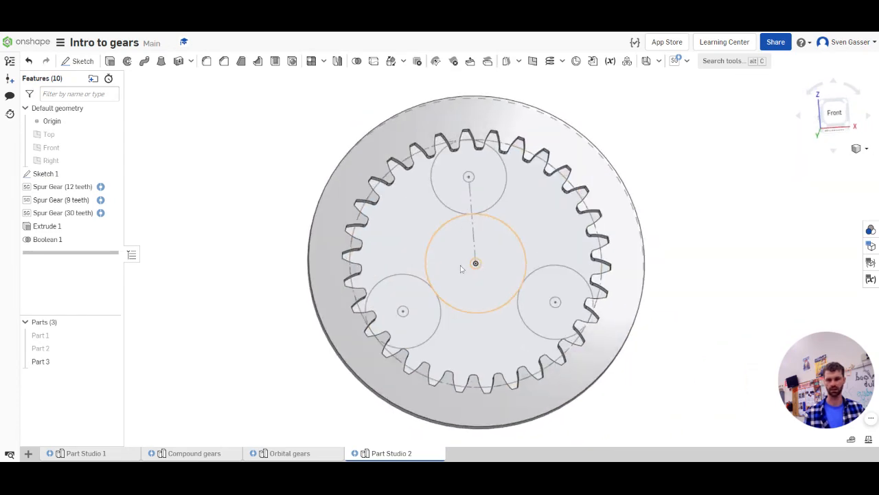
{"action": "left_click", "coordinate": [112, 347]}
{"action": "left_click", "coordinate": [112, 335]}
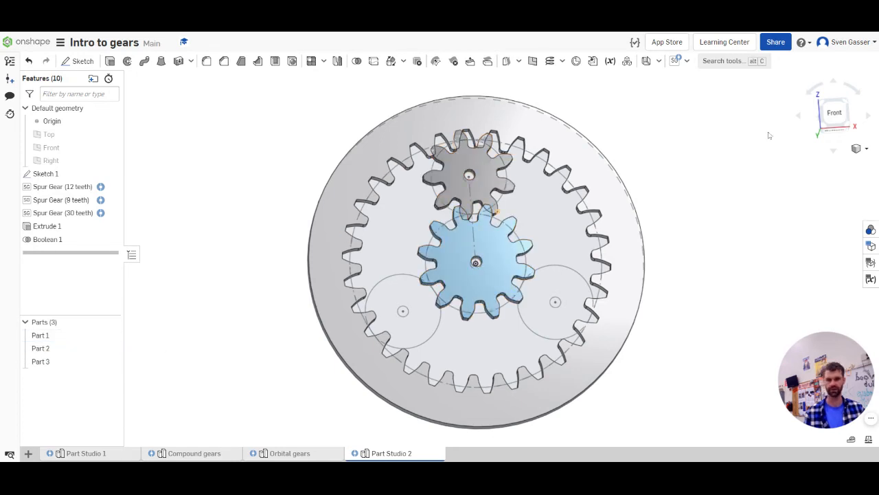
{"action": "left_click", "coordinate": [834, 114]}
{"action": "scroll", "coordinate": [641, 120], "scroll_direction": "up", "scroll_amount": 2}
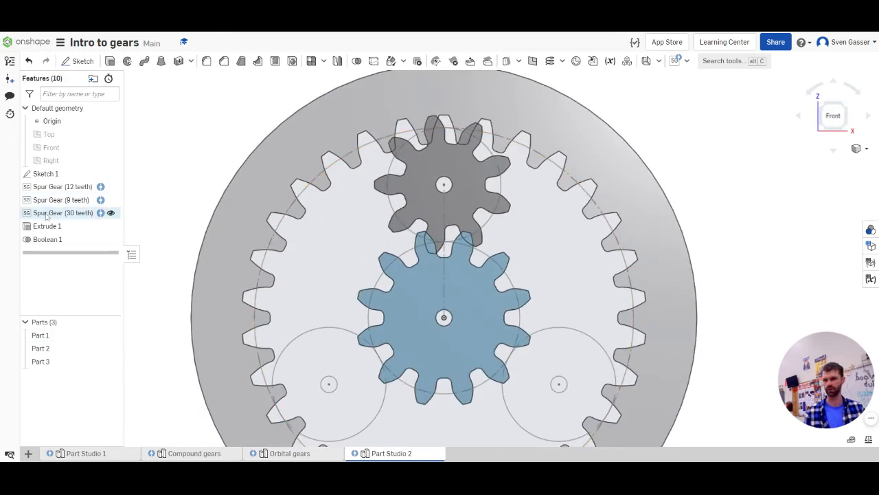
{"action": "left_click", "coordinate": [111, 174]}
{"action": "scroll", "coordinate": [413, 203], "scroll_direction": "down", "scroll_amount": 1}
{"action": "scroll", "coordinate": [266, 130], "scroll_direction": "up", "scroll_amount": 1}
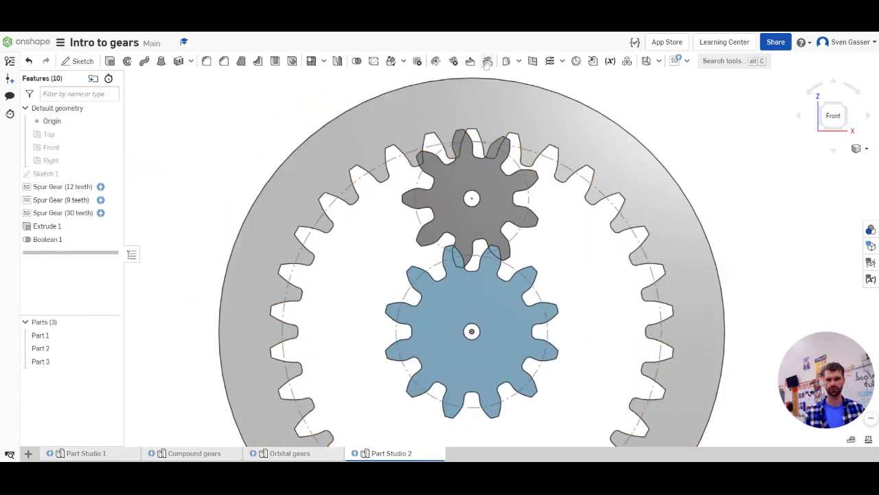
Start a Transform on the 9-tooth planet gear, set it to Rotate, and use the planet's bore edge as the axis
{"action": "left_click", "coordinate": [391, 61]}
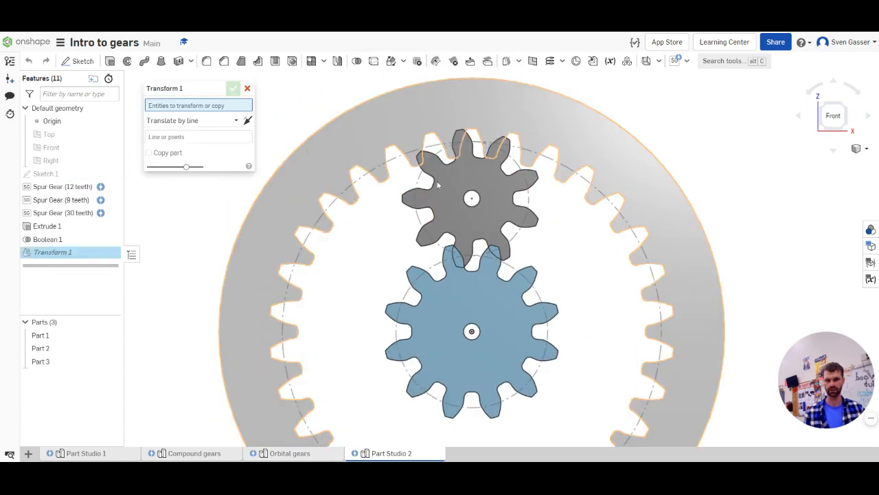
{"action": "left_click", "coordinate": [409, 196]}
{"action": "left_click", "coordinate": [173, 147]}
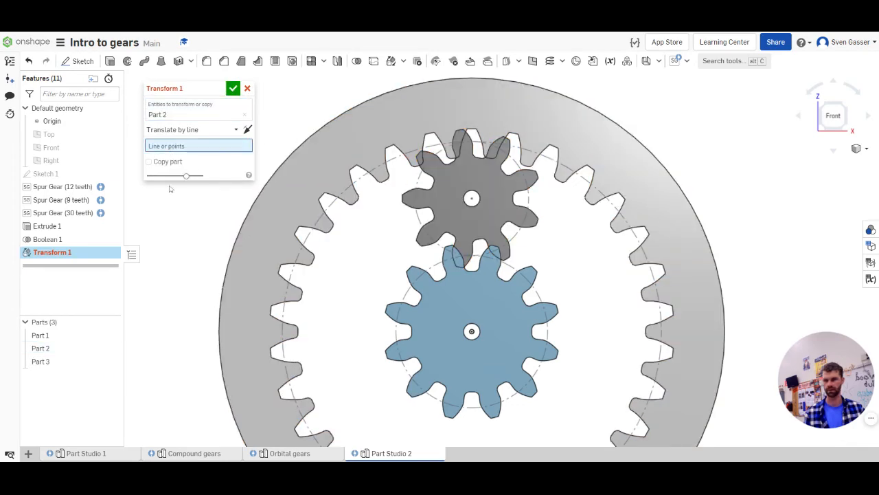
{"action": "left_click", "coordinate": [192, 130]}
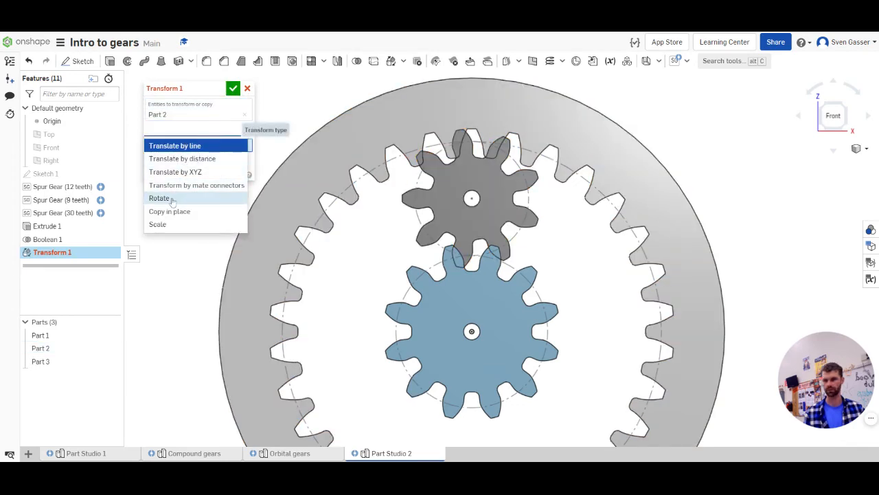
{"action": "left_click", "coordinate": [173, 198]}
{"action": "right_click_drag", "start_coordinate": [417, 231], "coordinate": [461, 213]}
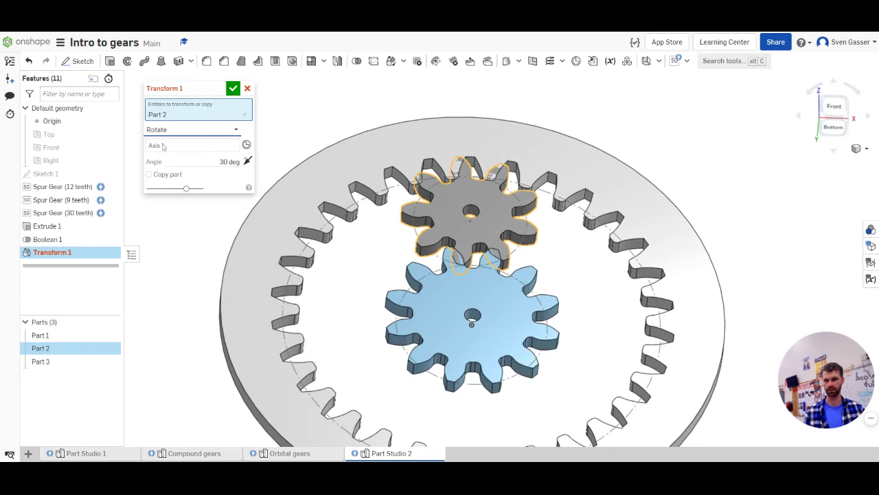
{"action": "left_click", "coordinate": [163, 146]}
{"action": "left_click", "coordinate": [474, 214]}
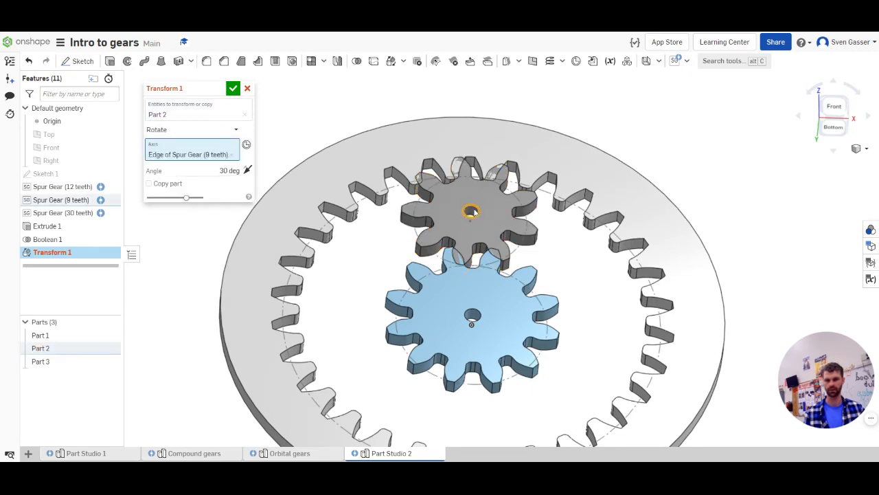
{"action": "right_click_drag", "start_coordinate": [448, 216], "coordinate": [431, 235]}
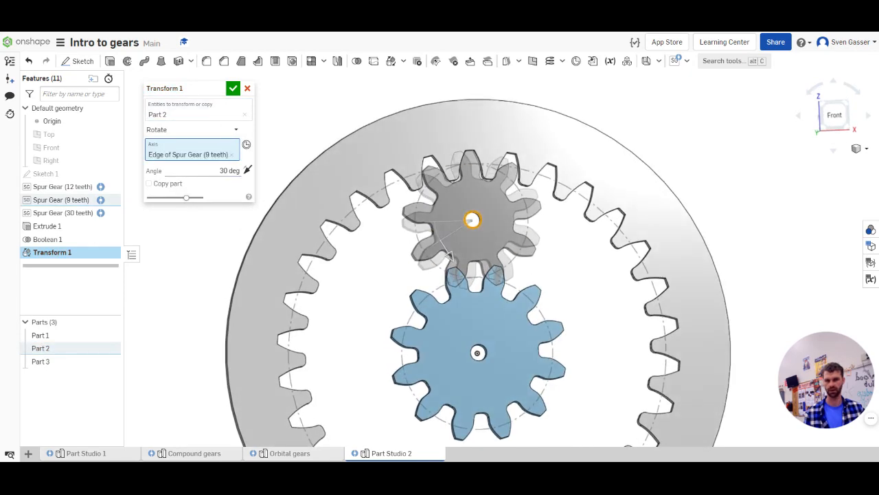
Try rotation angles of 15 deg and -15 deg on the planet gear
{"action": "left_click", "coordinate": [234, 171]}
{"action": "type", "text": "15"}
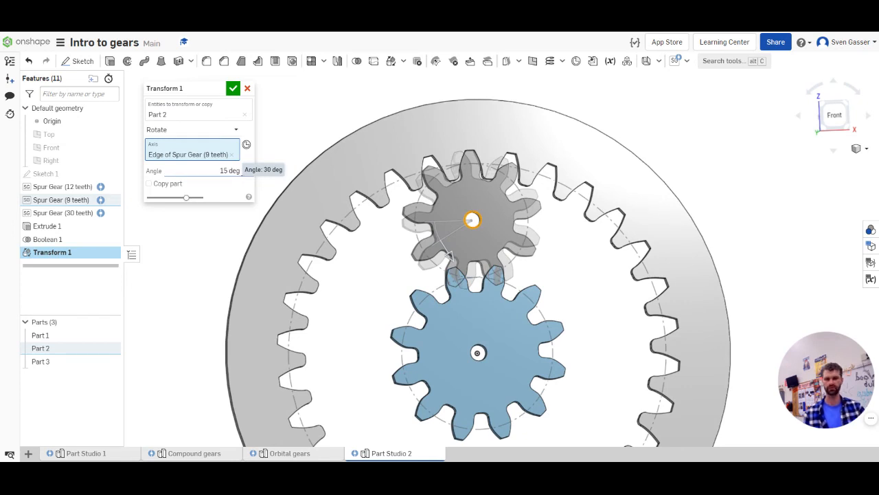
{"action": "left_click", "coordinate": [245, 167]}
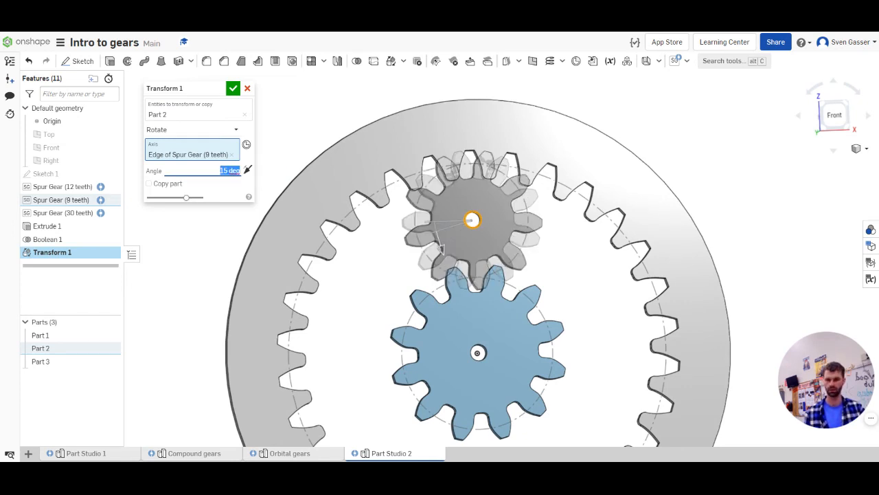
{"action": "type", "text": "-15"}
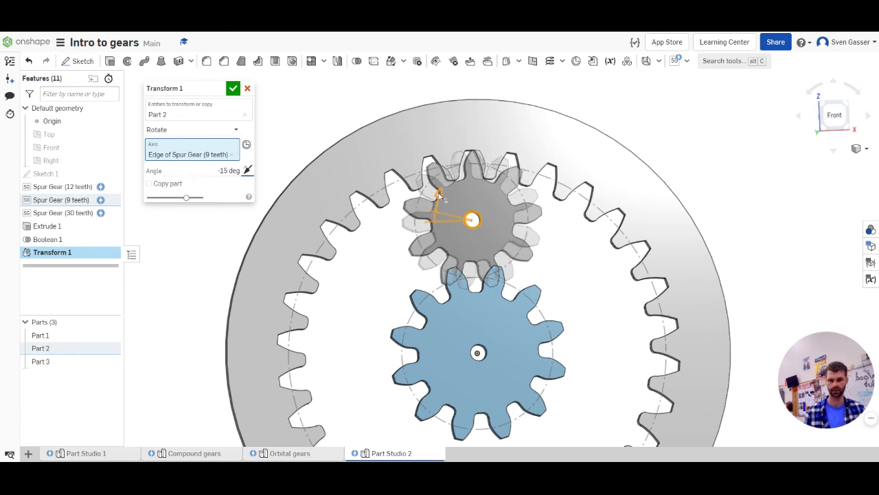
Set the planet gear's rotation angle to 10 deg and apply the transform
{"action": "left_click_drag", "start_coordinate": [441, 197], "coordinate": [441, 200]}
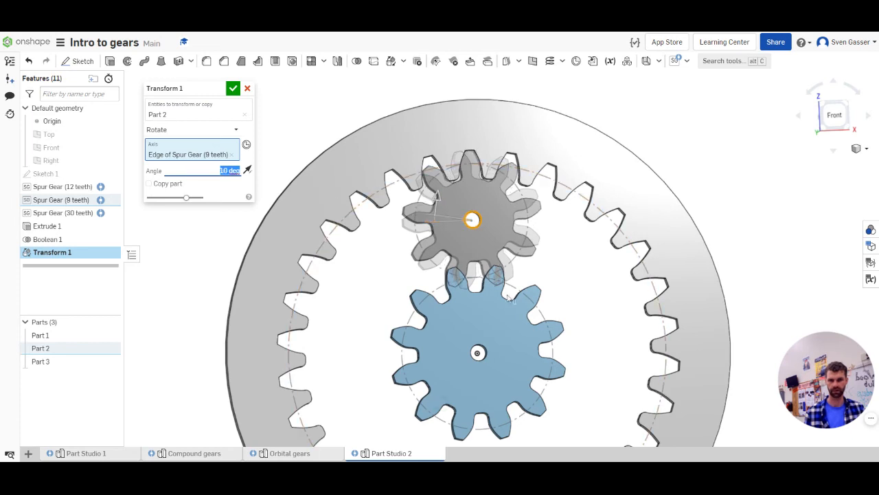
{"action": "scroll", "coordinate": [520, 299], "scroll_direction": "up", "scroll_amount": 3}
{"action": "scroll", "coordinate": [520, 299], "scroll_direction": "down", "scroll_amount": 2}
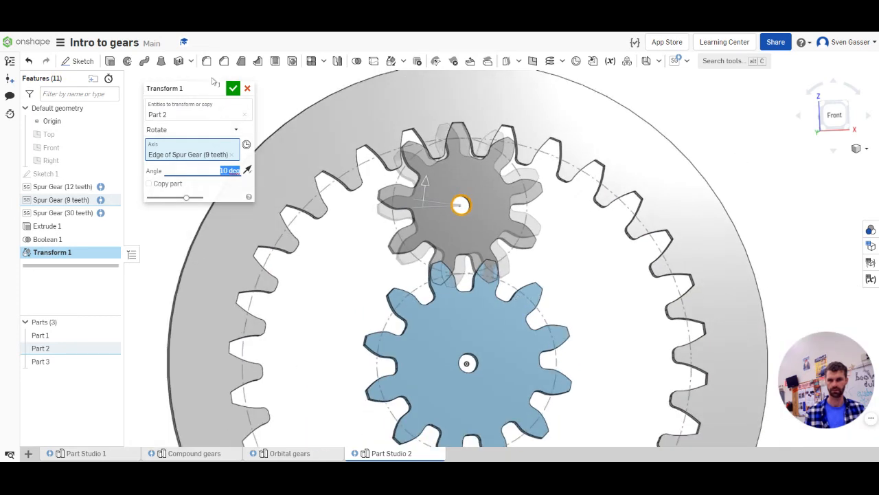
{"action": "left_click", "coordinate": [233, 88]}
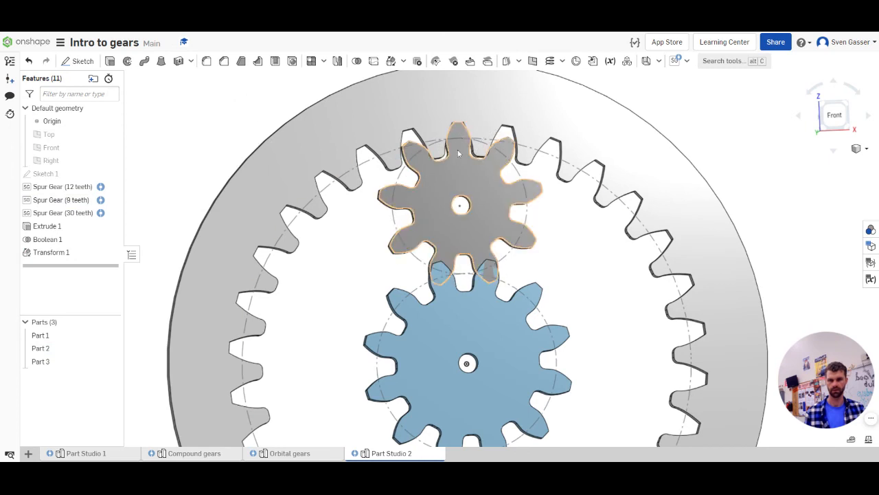
Start a Transform on the 12-tooth sun gear, set it to Rotate, and use the sun's bore edge as the axis
{"action": "scroll", "coordinate": [417, 134], "scroll_direction": "down", "scroll_amount": 2}
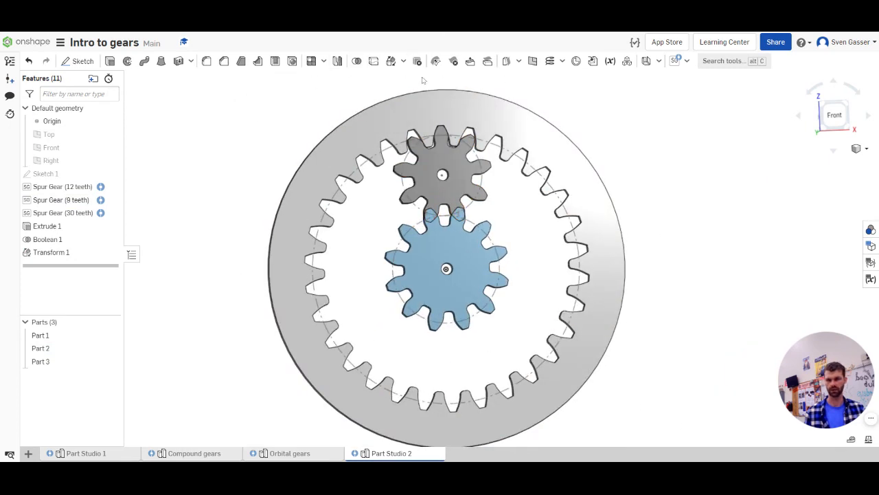
{"action": "left_click", "coordinate": [390, 60]}
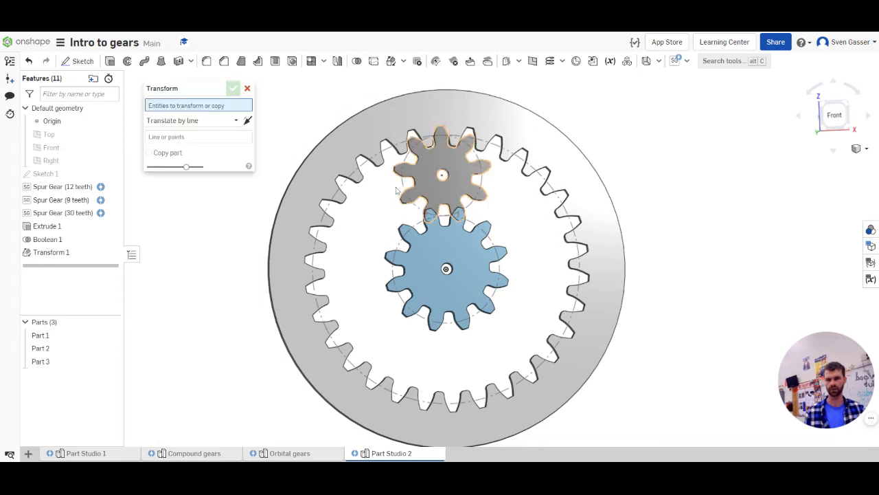
{"action": "left_click", "coordinate": [180, 123]}
{"action": "left_click", "coordinate": [179, 190]}
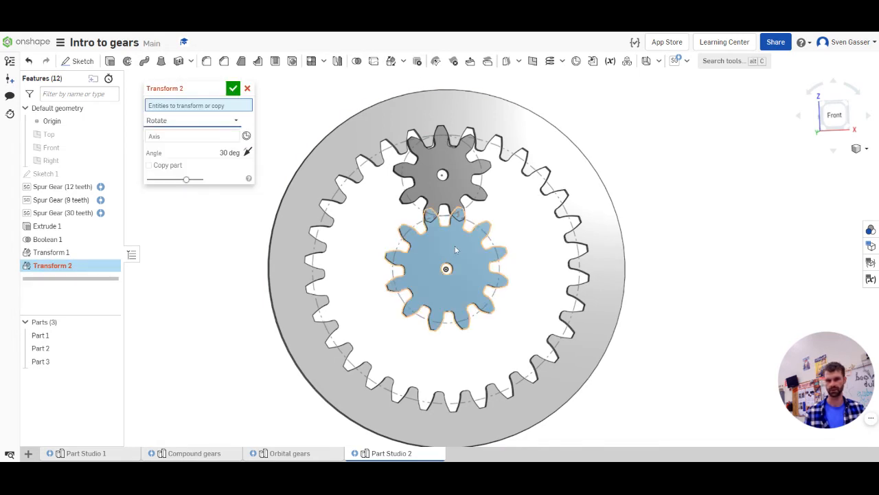
{"action": "left_click", "coordinate": [426, 266]}
{"action": "scroll", "coordinate": [426, 266], "scroll_direction": "up", "scroll_amount": 3}
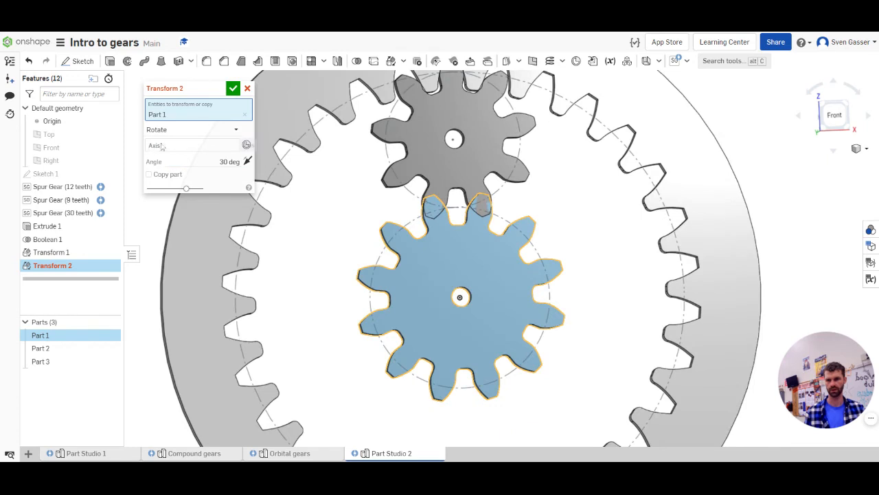
{"action": "left_click", "coordinate": [163, 147]}
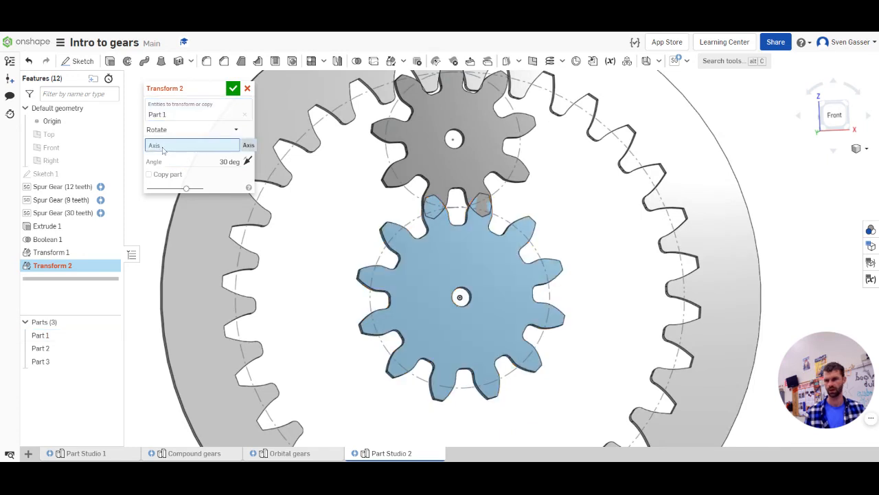
{"action": "left_click", "coordinate": [470, 294]}
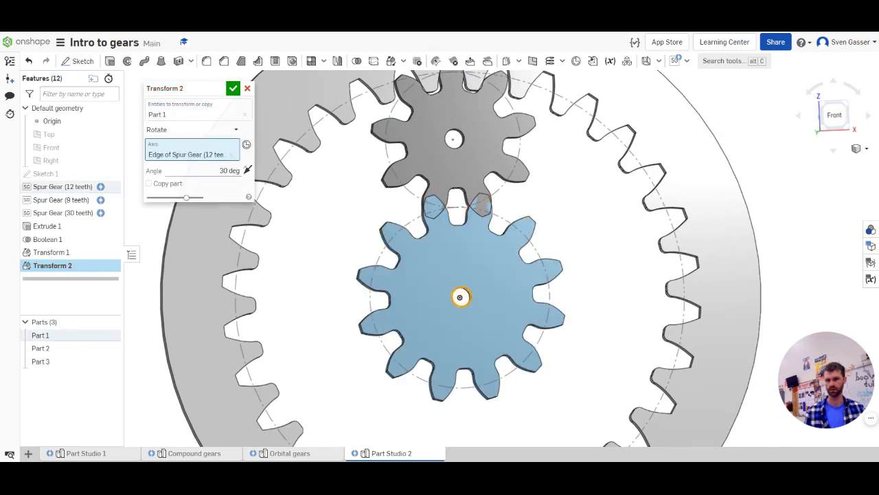
Set the sun gear's rotation angle to 360/24 degrees and apply the transform
{"action": "left_click", "coordinate": [237, 172]}
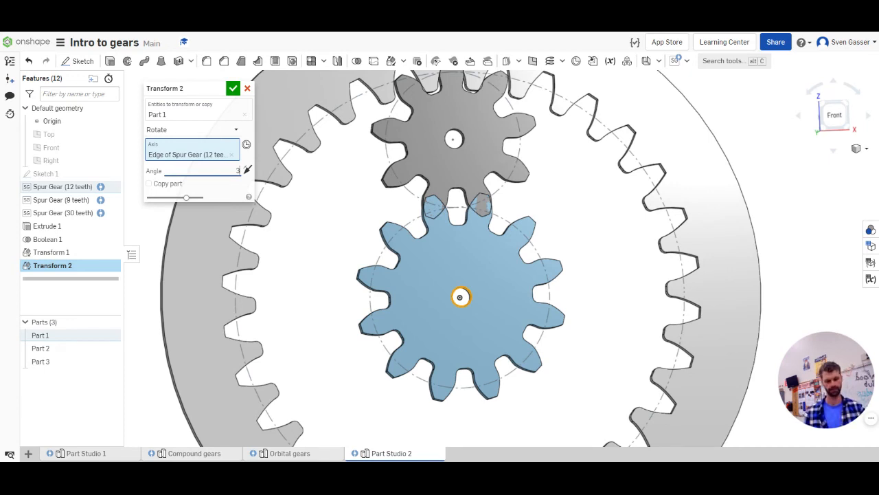
{"action": "type", "text": "360/24"}
{"action": "key", "text": "Return"}
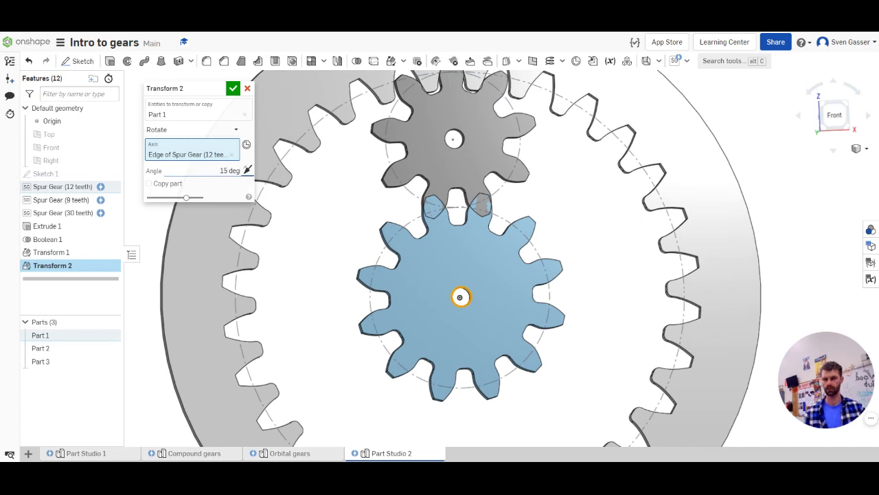
{"action": "left_click", "coordinate": [234, 90]}
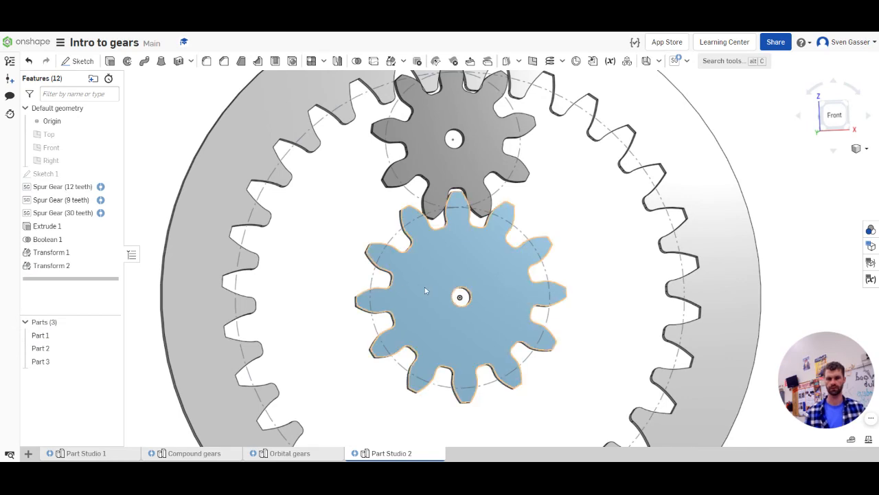
Examine how the sun, planet and ring gear teeth mesh from a slightly tilted view
{"action": "right_click_drag", "start_coordinate": [371, 233], "coordinate": [386, 267]}
{"action": "scroll", "coordinate": [374, 282], "scroll_direction": "down", "scroll_amount": 4}
{"action": "scroll", "coordinate": [408, 229], "scroll_direction": "up", "scroll_amount": 3}
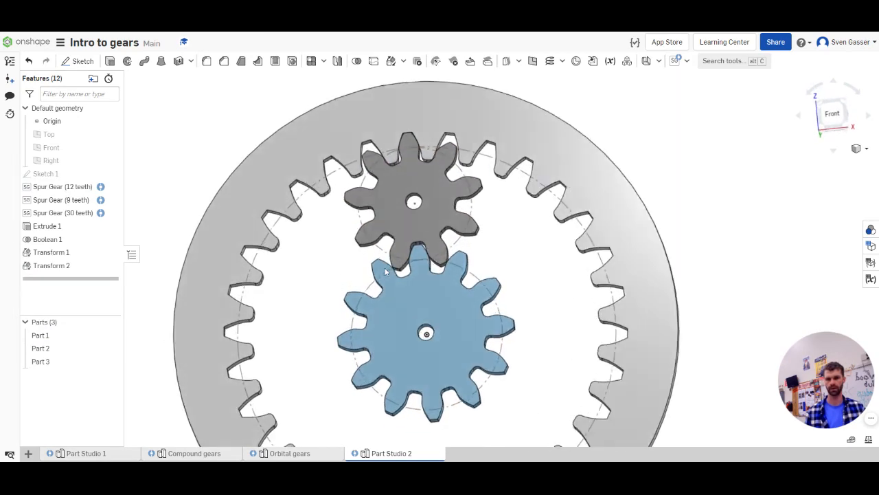
{"action": "scroll", "coordinate": [676, 231], "scroll_direction": "down", "scroll_amount": 5}
{"action": "scroll", "coordinate": [636, 306], "scroll_direction": "up", "scroll_amount": 3}
{"action": "scroll", "coordinate": [625, 291], "scroll_direction": "down", "scroll_amount": 2}
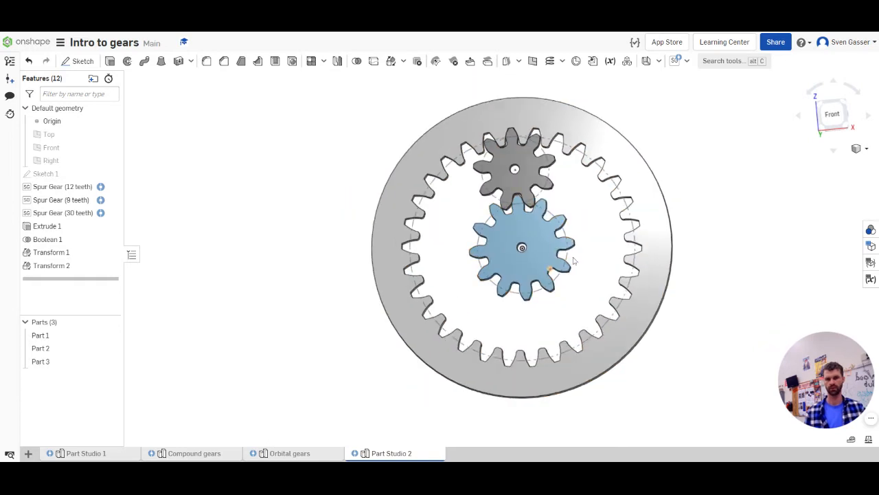
{"action": "scroll", "coordinate": [712, 214], "scroll_direction": "up", "scroll_amount": 2}
{"action": "scroll", "coordinate": [445, 151], "scroll_direction": "down", "scroll_amount": 2}
{"action": "scroll", "coordinate": [485, 245], "scroll_direction": "down", "scroll_amount": 1}
{"action": "scroll", "coordinate": [518, 130], "scroll_direction": "up", "scroll_amount": 2}
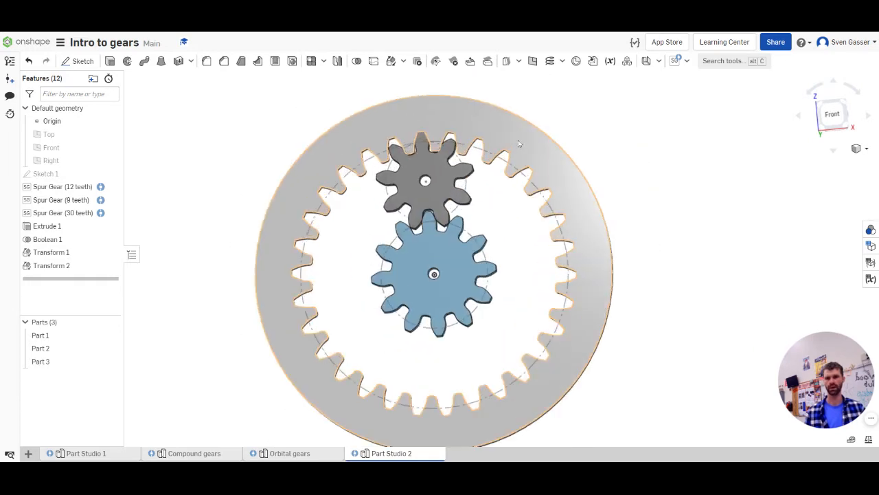
Start a circular part pattern of the 9-tooth planet gear, using the sun gear's bore edge as the axis
{"action": "left_click", "coordinate": [404, 62]}
{"action": "left_click", "coordinate": [404, 62]}
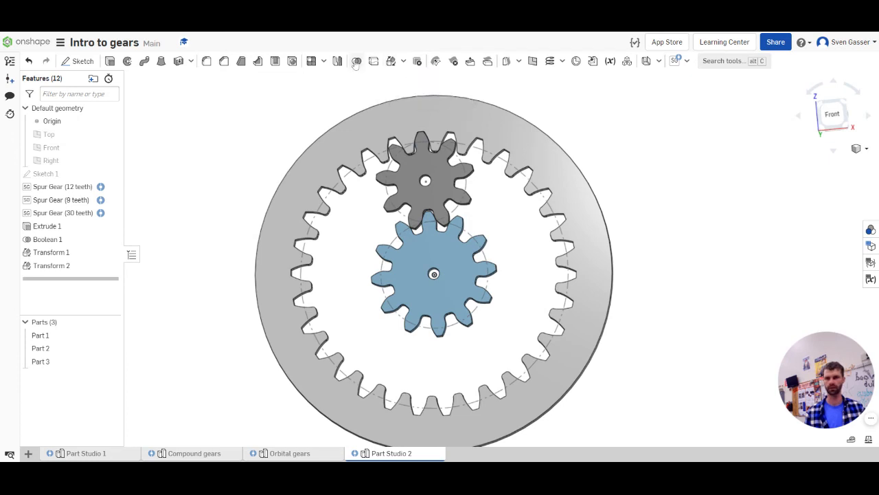
{"action": "left_click", "coordinate": [323, 62]}
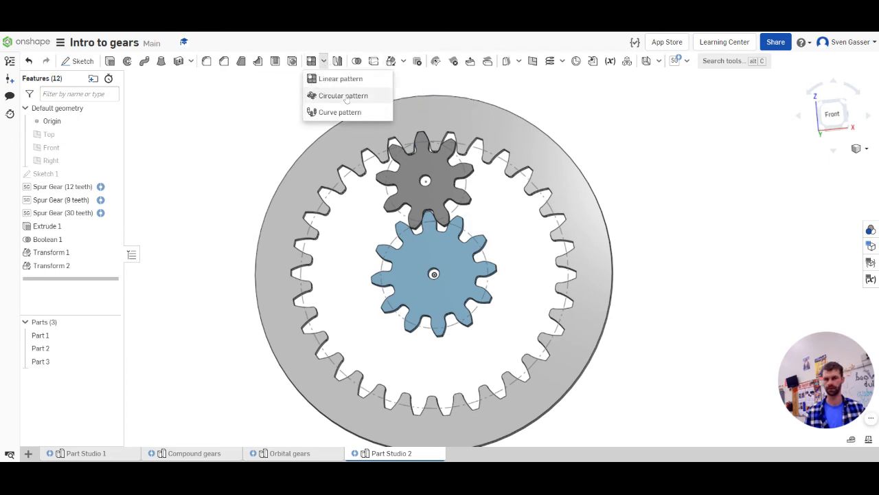
{"action": "left_click", "coordinate": [347, 97]}
{"action": "left_click", "coordinate": [443, 192]}
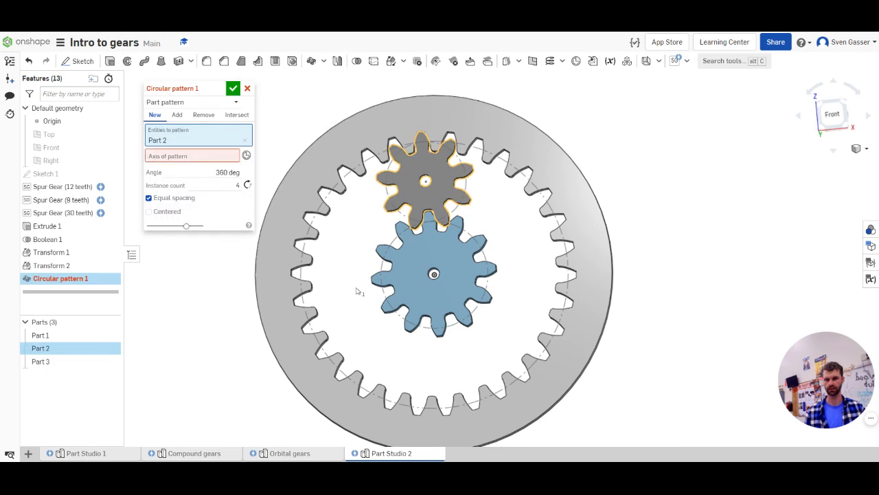
{"action": "left_click", "coordinate": [191, 160]}
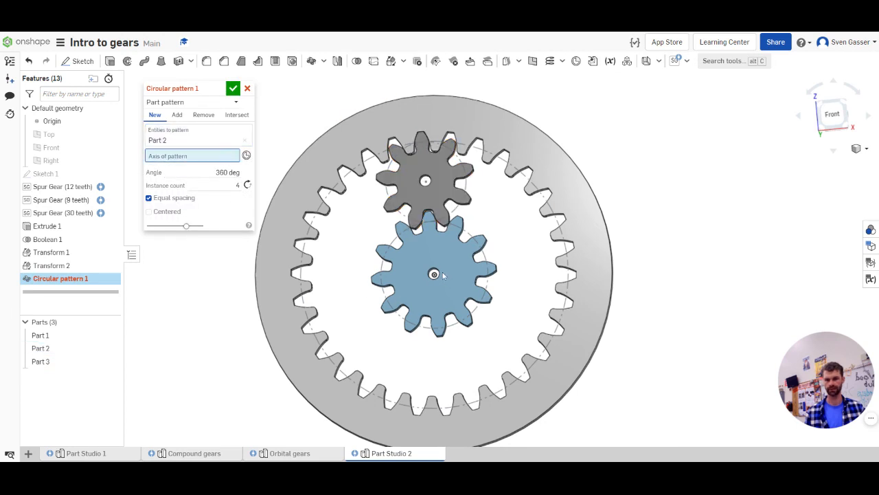
{"action": "left_click", "coordinate": [437, 273]}
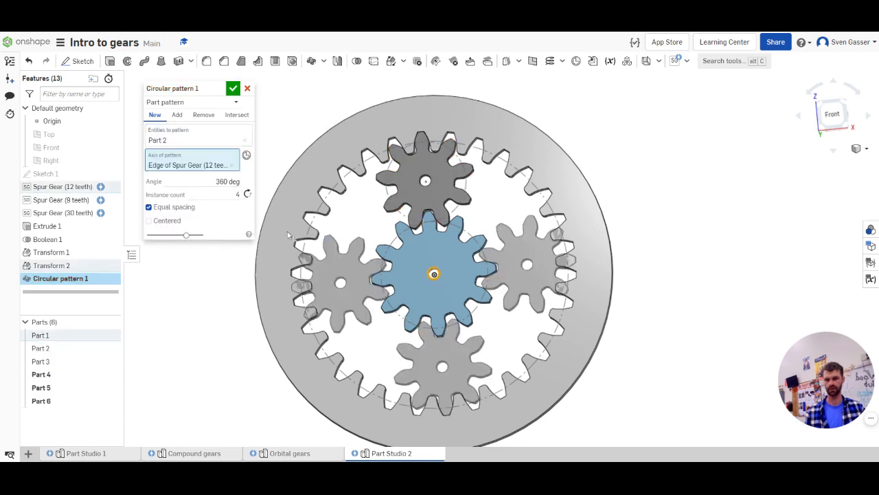
Set the planet pattern's instance count to 3 and apply the pattern
{"action": "left_click", "coordinate": [238, 194]}
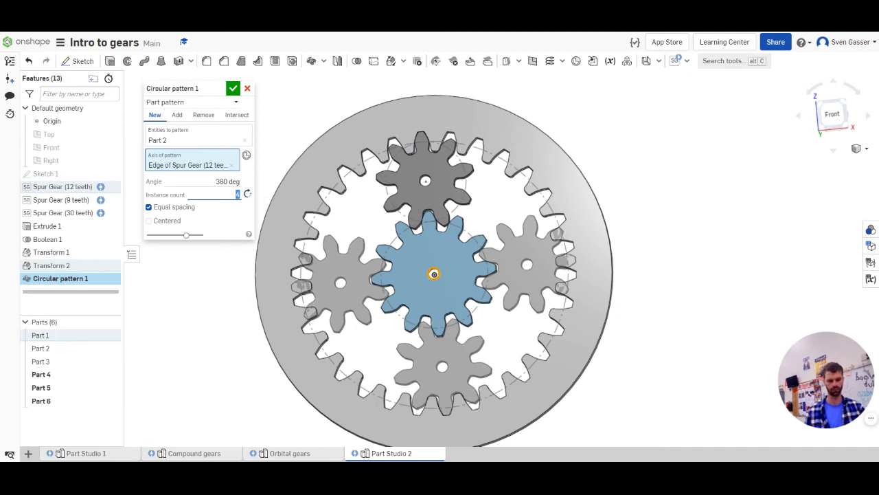
{"action": "type", "text": "3"}
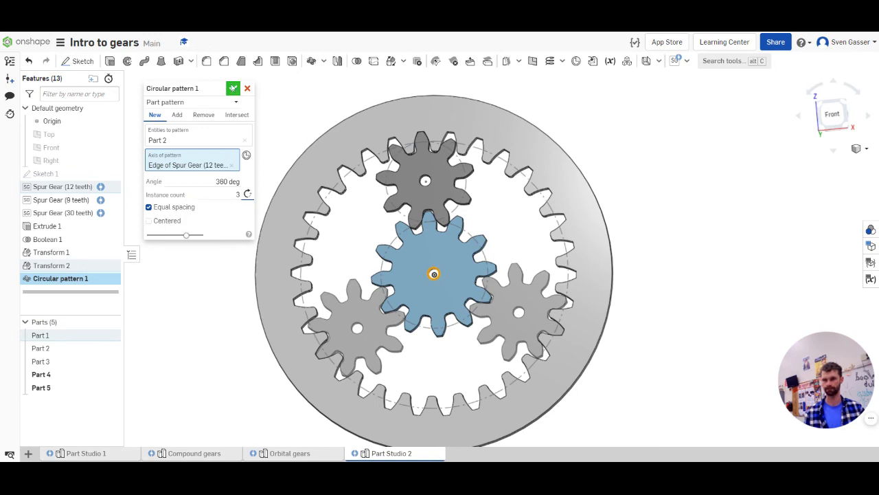
{"action": "left_click", "coordinate": [233, 88]}
Check the pitch circles of the 30-tooth and 12-tooth gears against each other, and clear the selection
{"action": "right_click_drag", "start_coordinate": [412, 288], "coordinate": [397, 365]}
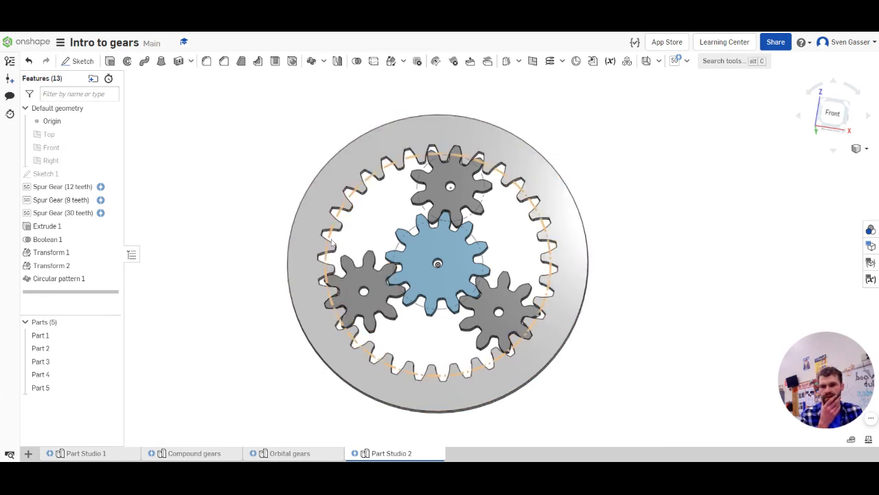
{"action": "scroll", "coordinate": [325, 254], "scroll_direction": "up", "scroll_amount": 4}
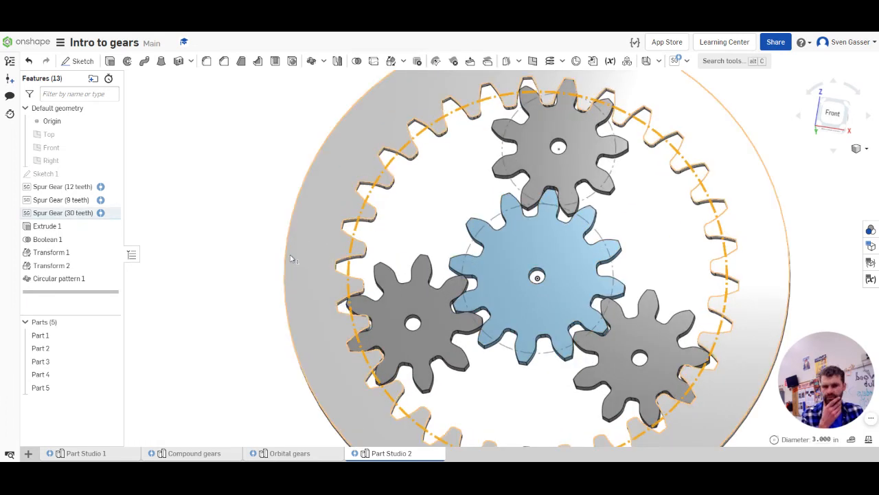
{"action": "left_click", "coordinate": [460, 264]}
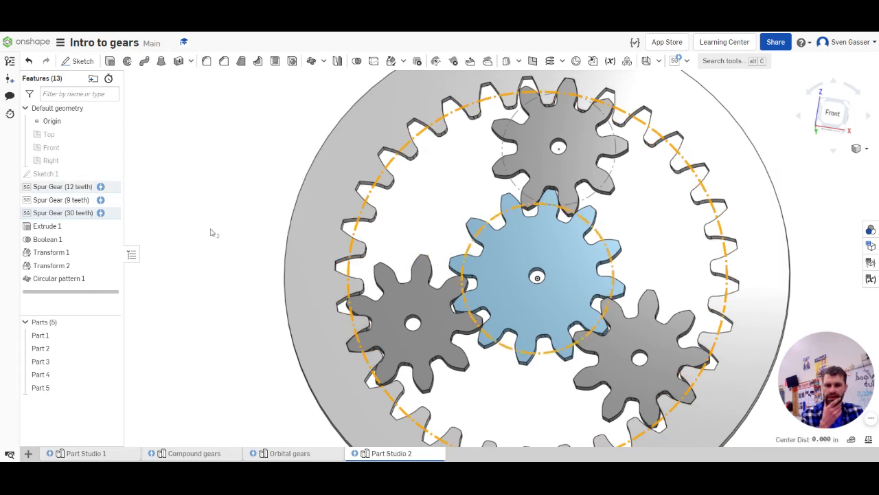
{"action": "left_click", "coordinate": [241, 191]}
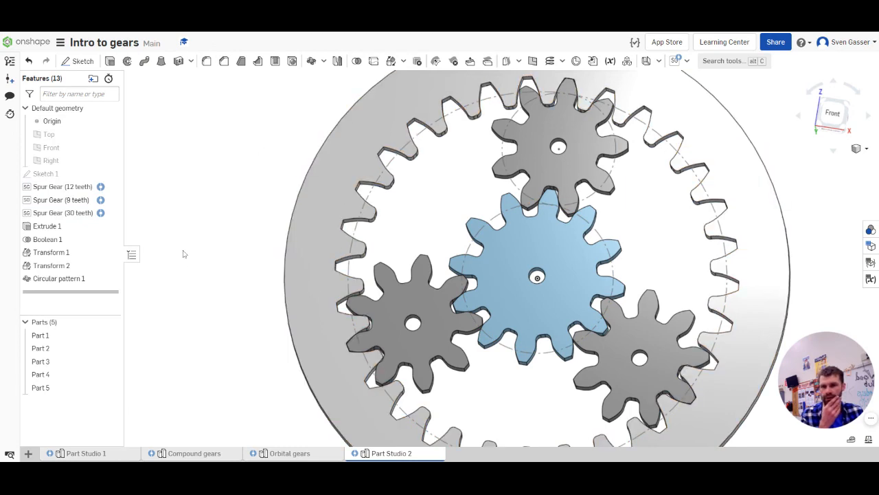
Try the planet gears' circular pattern with 4 instances and examine the tooth fit against the ring
{"action": "double_click", "coordinate": [73, 282]}
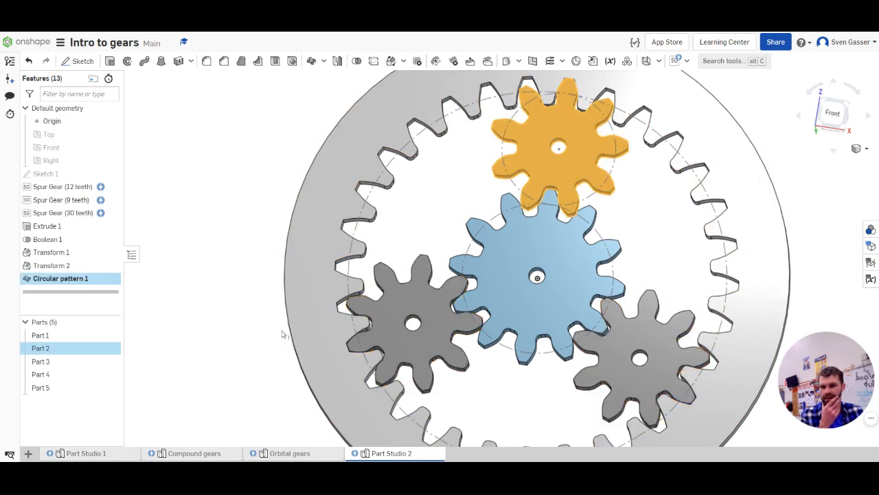
{"action": "left_click", "coordinate": [236, 195]}
{"action": "type", "text": "4"}
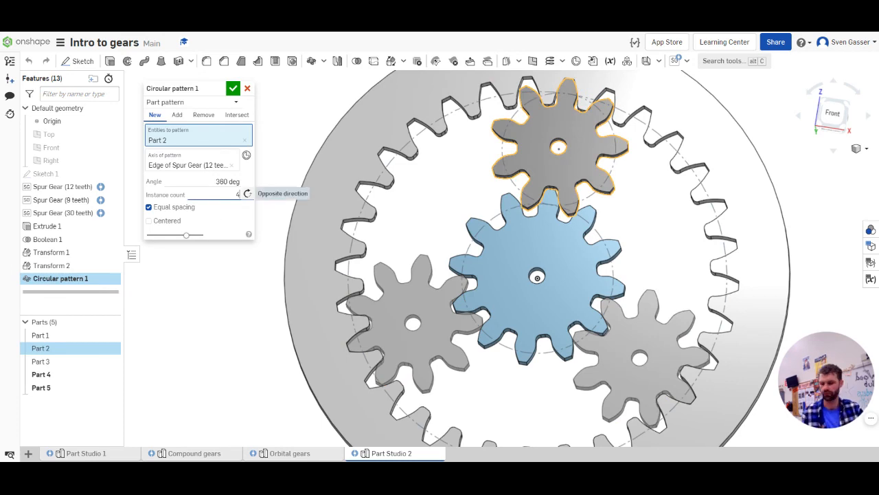
{"action": "left_click", "coordinate": [233, 89]}
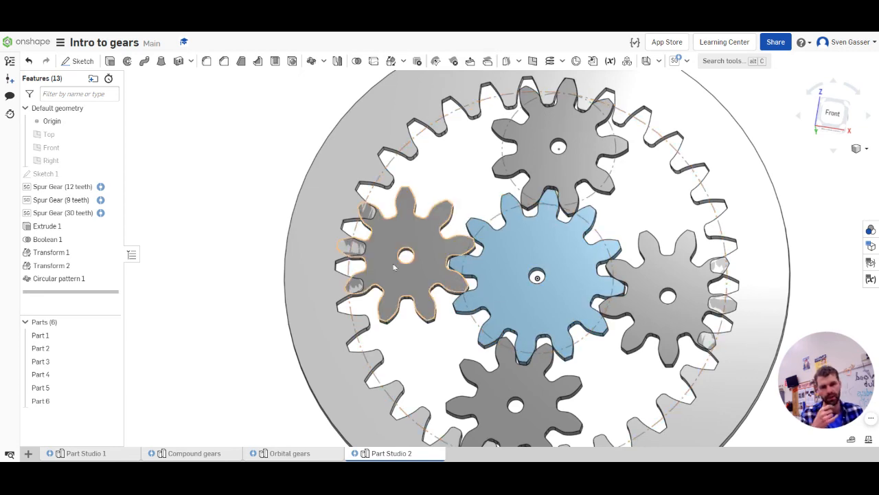
{"action": "scroll", "coordinate": [479, 247], "scroll_direction": "down", "scroll_amount": 2}
{"action": "scroll", "coordinate": [524, 439], "scroll_direction": "up", "scroll_amount": 1}
{"action": "scroll", "coordinate": [502, 378], "scroll_direction": "down", "scroll_amount": 1}
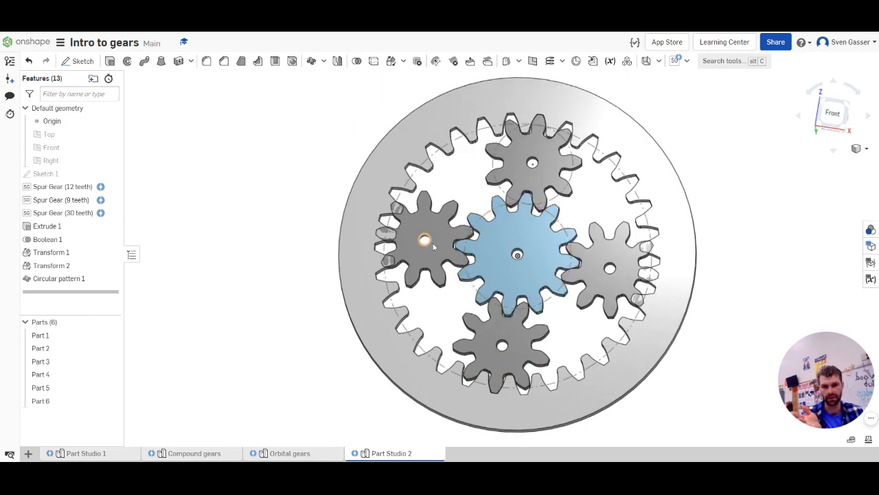
{"action": "scroll", "coordinate": [391, 240], "scroll_direction": "up", "scroll_amount": 2}
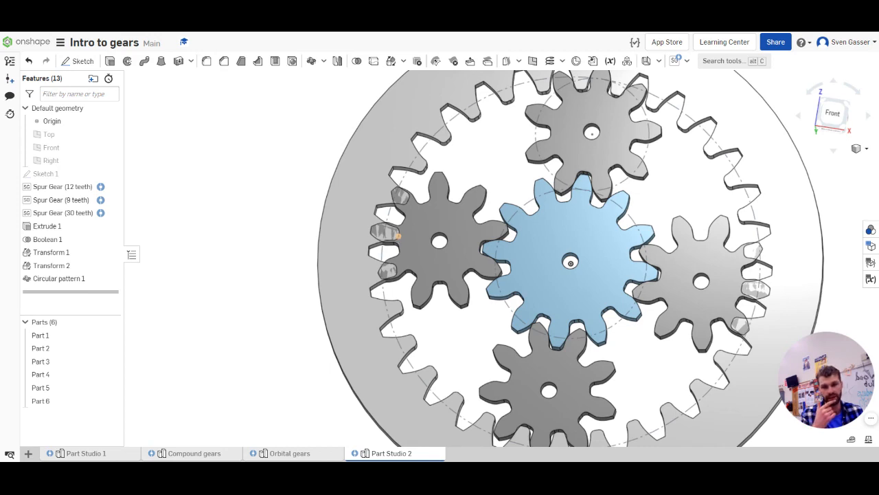
Edit the planet gears' circular pattern back to 3 instances
{"action": "left_click", "coordinate": [60, 279]}
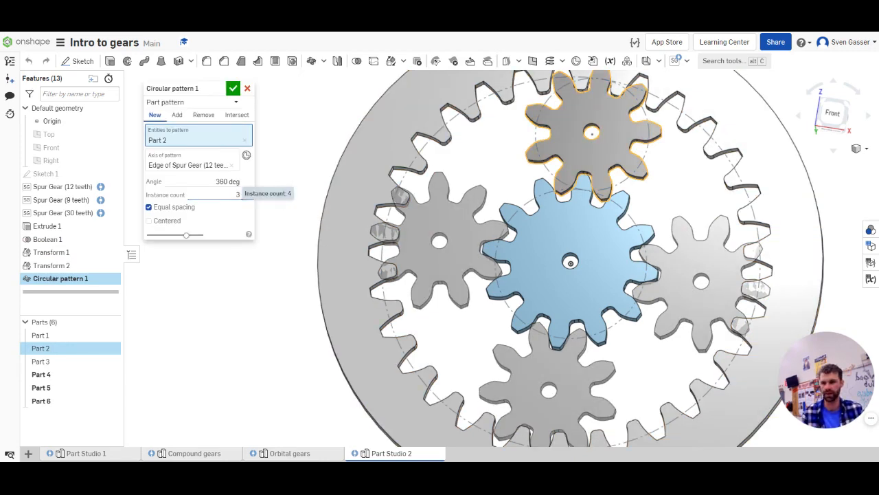
{"action": "left_click", "coordinate": [233, 90]}
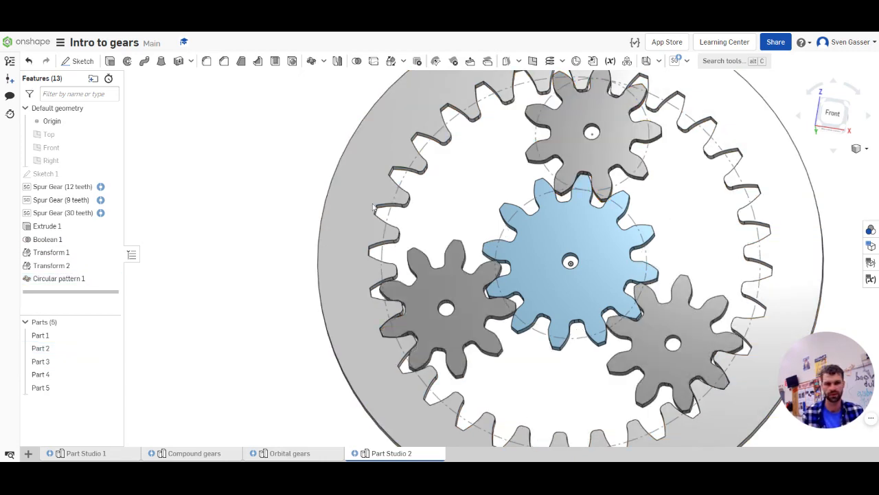
Highlight the three planet gears around the sun gear, and clear the selection
{"action": "scroll", "coordinate": [341, 155], "scroll_direction": "down", "scroll_amount": 3}
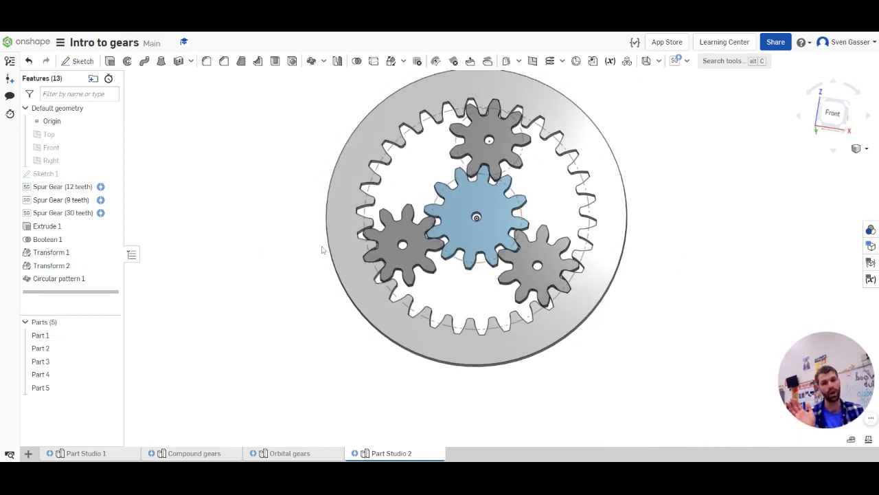
{"action": "left_click", "coordinate": [411, 253]}
{"action": "left_click", "coordinate": [489, 146]}
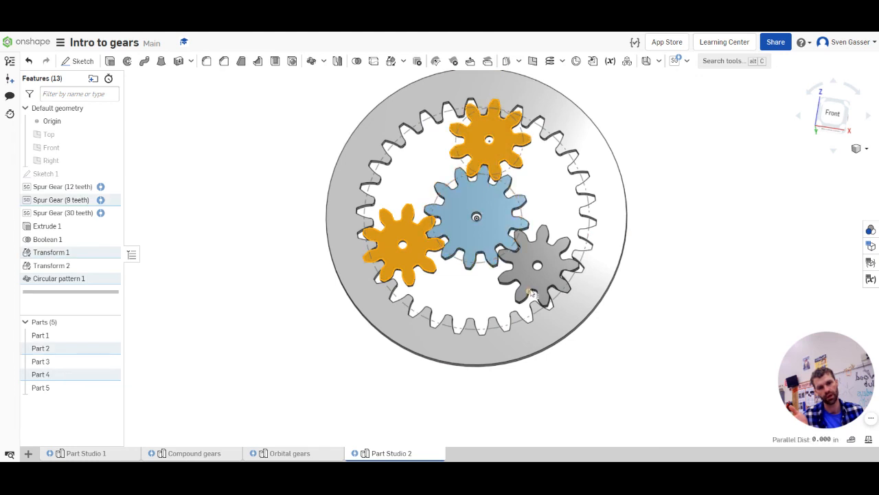
{"action": "left_click", "coordinate": [532, 294]}
{"action": "left_click", "coordinate": [318, 347]}
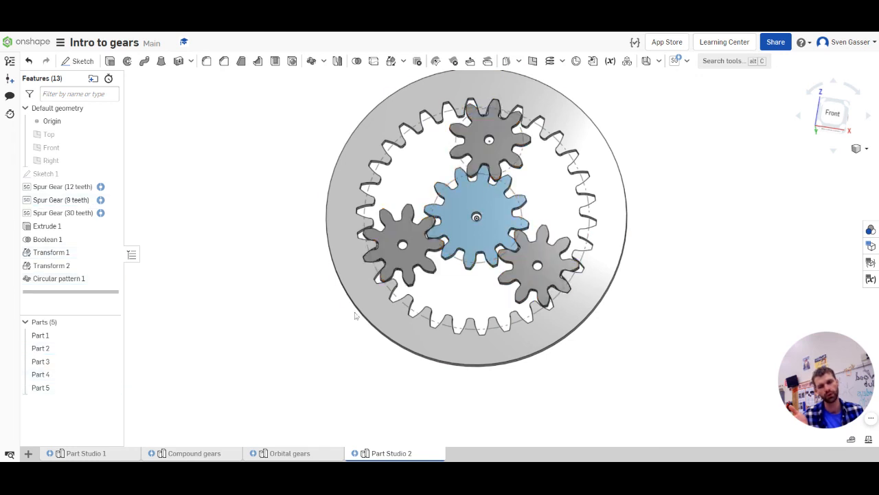
Compare the pitch circles of the 30-tooth ring and the 12-tooth sun gear, and clear the selection
{"action": "left_click", "coordinate": [417, 313]}
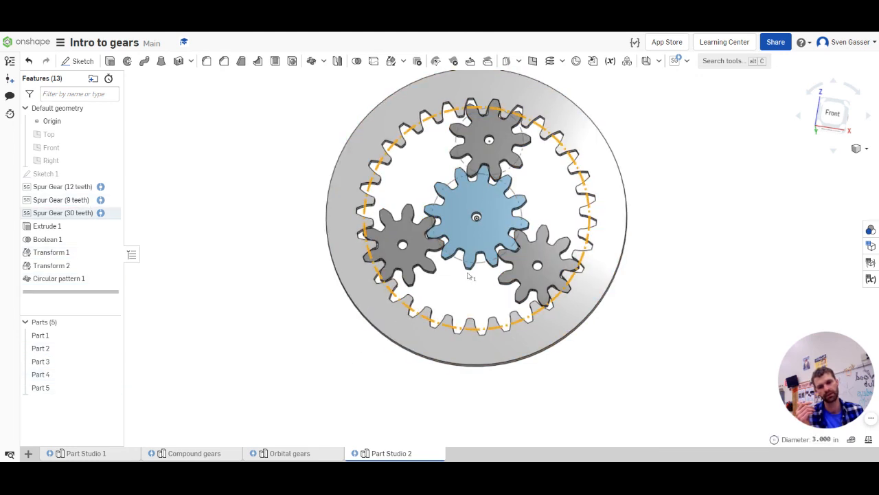
{"action": "left_click", "coordinate": [461, 264]}
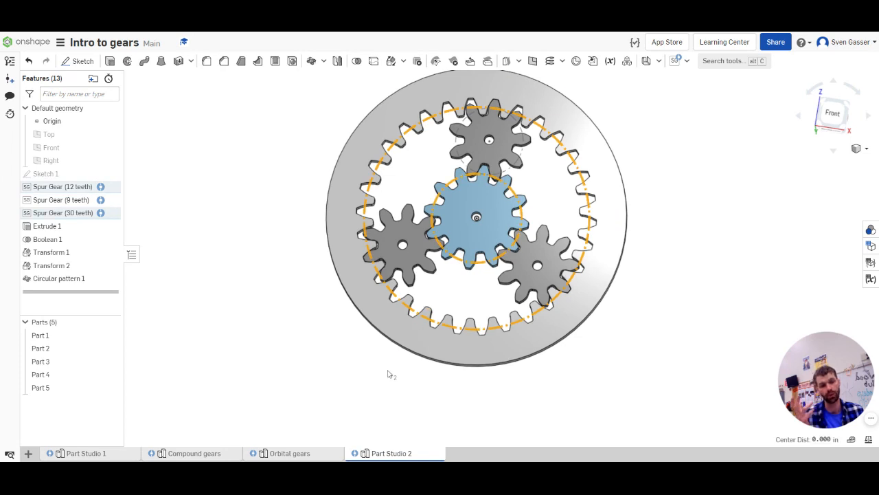
{"action": "left_click", "coordinate": [258, 240]}
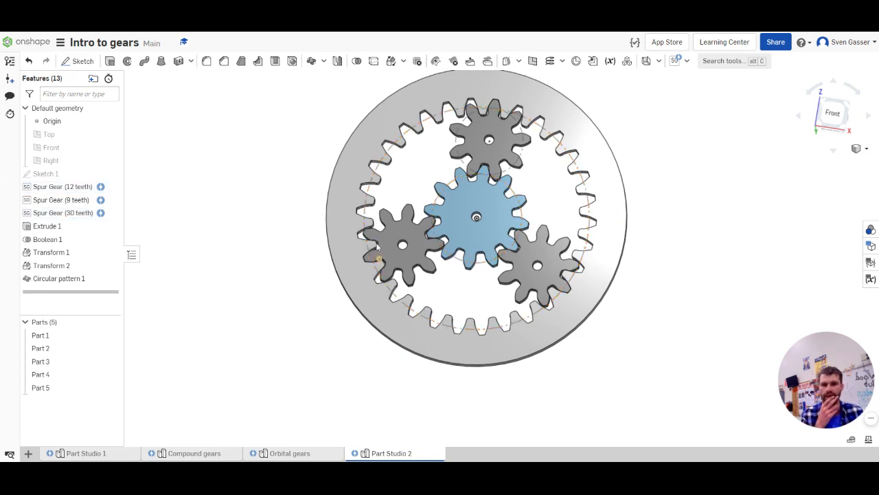
Examine how the three planet gears mesh with the sun gear and the ring's internal teeth
{"action": "scroll", "coordinate": [400, 282], "scroll_direction": "down", "scroll_amount": 3}
{"action": "scroll", "coordinate": [435, 242], "scroll_direction": "up", "scroll_amount": 3}
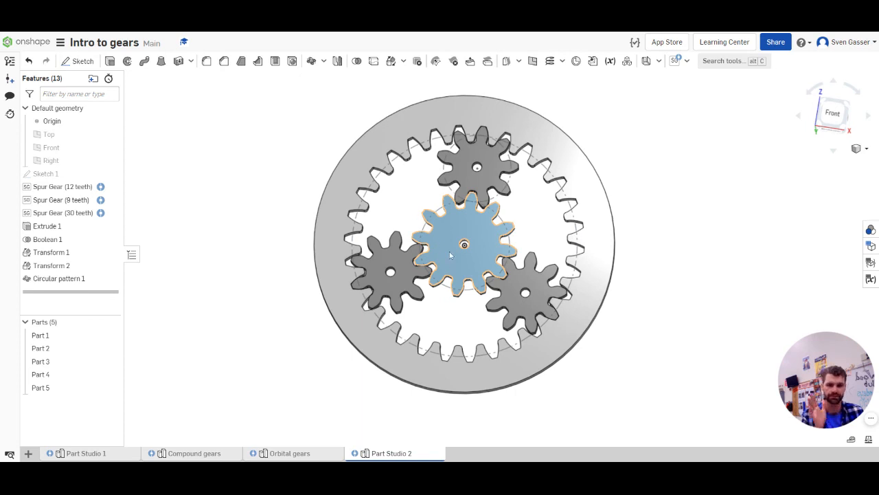
{"action": "scroll", "coordinate": [397, 271], "scroll_direction": "up", "scroll_amount": 2}
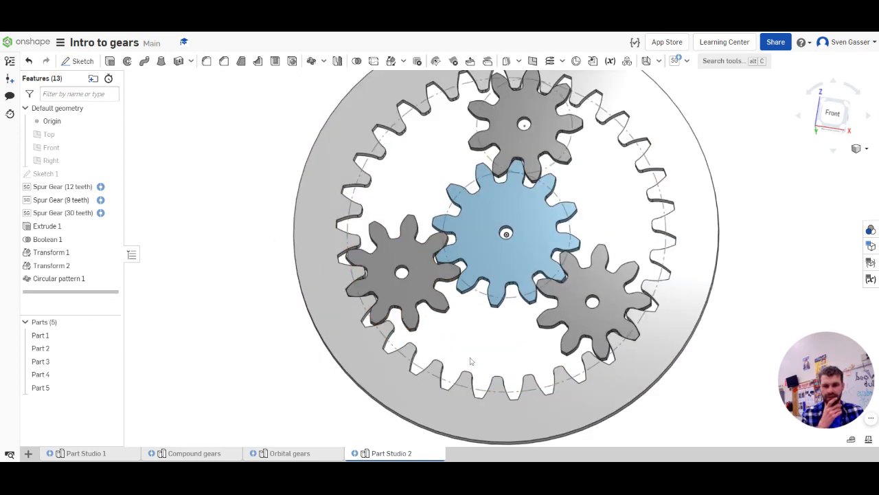
{"action": "scroll", "coordinate": [589, 280], "scroll_direction": "down", "scroll_amount": 3}
{"action": "scroll", "coordinate": [557, 294], "scroll_direction": "up", "scroll_amount": 3}
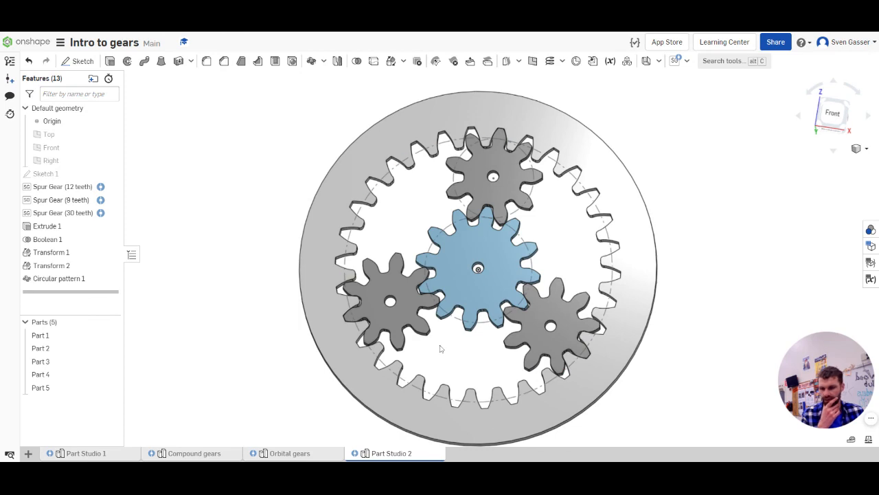
{"action": "scroll", "coordinate": [461, 416], "scroll_direction": "down", "scroll_amount": 3}
{"action": "scroll", "coordinate": [461, 429], "scroll_direction": "up", "scroll_amount": 5}
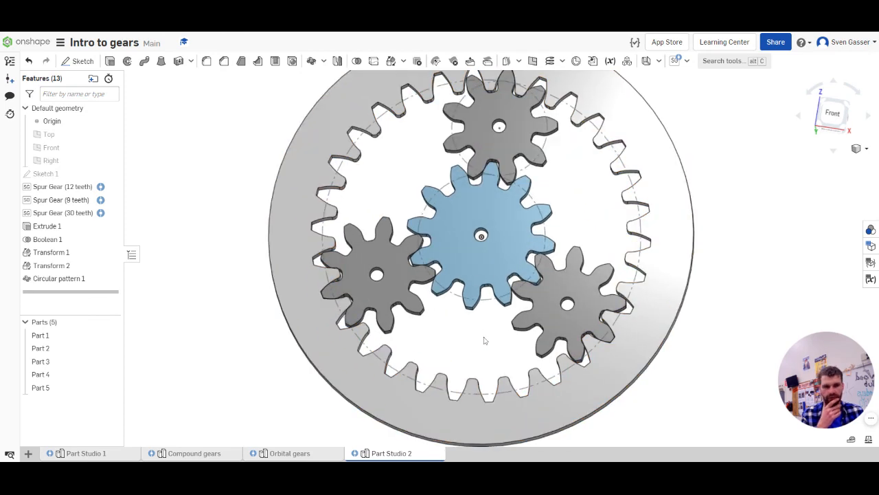
{"action": "right_click_drag", "start_coordinate": [347, 297], "coordinate": [345, 327]}
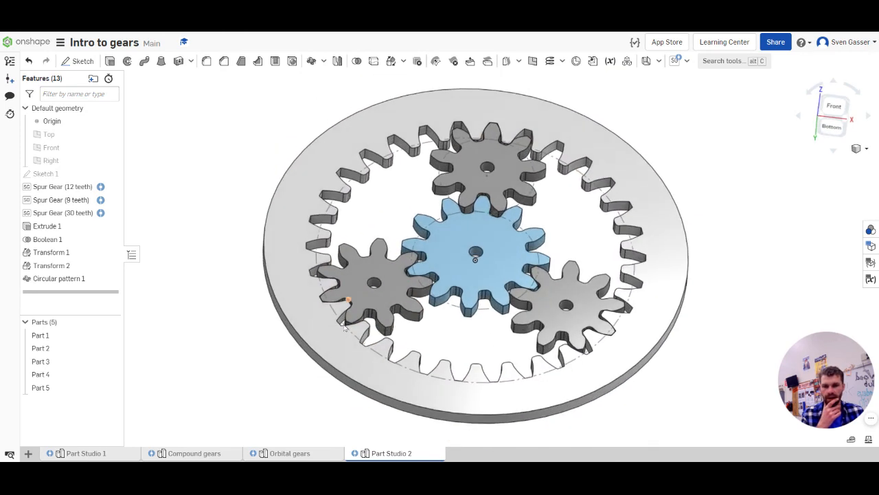
Open the Orbital gears part studio and examine its ring gear, planets and three-armed carrier, highlighting the ring's face
{"action": "left_click", "coordinate": [289, 453]}
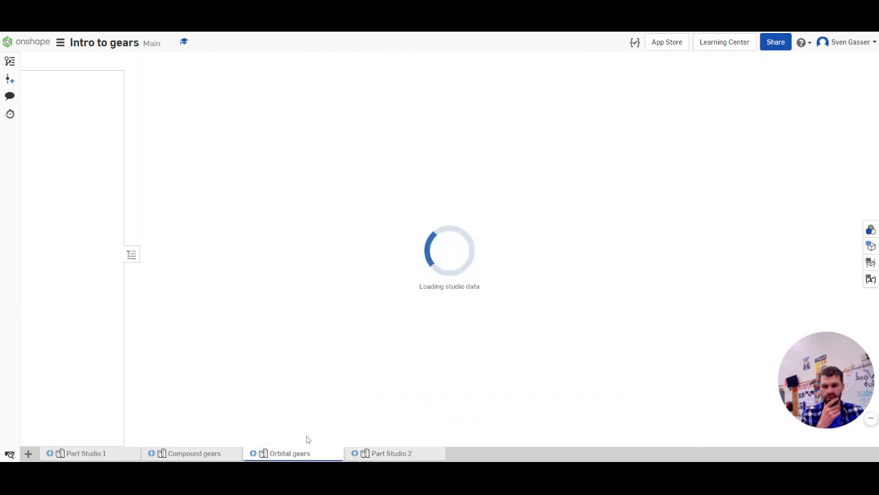
{"action": "scroll", "coordinate": [322, 343], "scroll_direction": "down", "scroll_amount": 3}
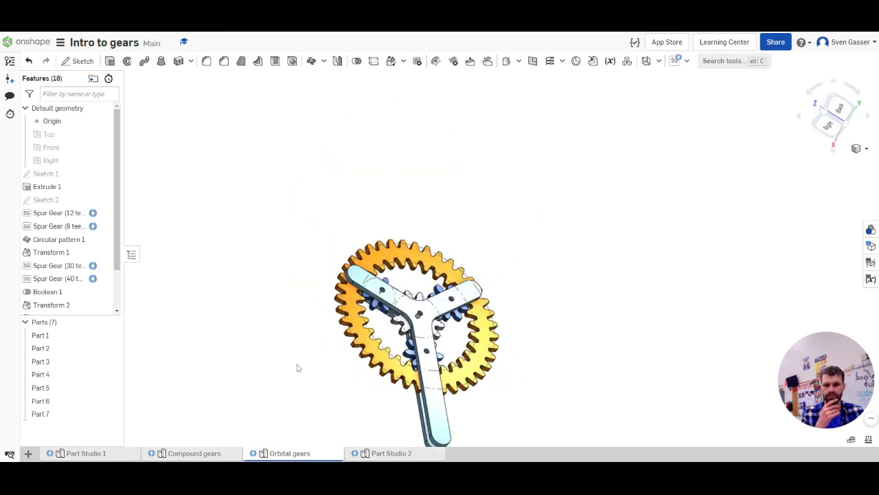
{"action": "scroll", "coordinate": [330, 354], "scroll_direction": "up", "scroll_amount": 5}
{"action": "scroll", "coordinate": [508, 323], "scroll_direction": "down", "scroll_amount": 4}
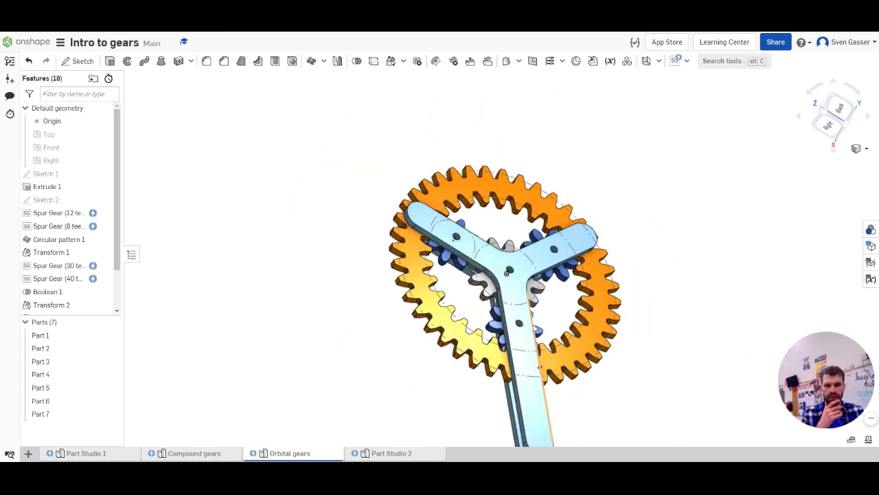
{"action": "scroll", "coordinate": [519, 324], "scroll_direction": "up", "scroll_amount": 3}
{"action": "right_click_drag", "start_coordinate": [509, 324], "coordinate": [459, 327]}
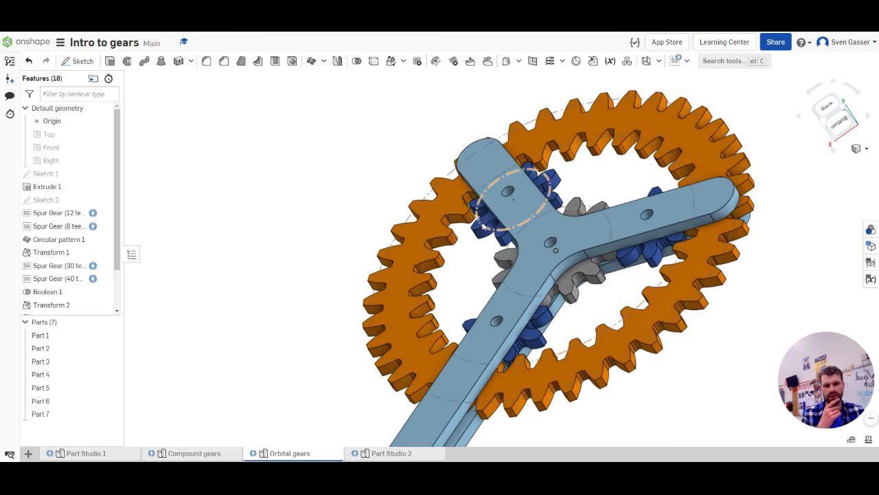
{"action": "left_click", "coordinate": [432, 217]}
{"action": "right_click_drag", "start_coordinate": [271, 215], "coordinate": [294, 238]}
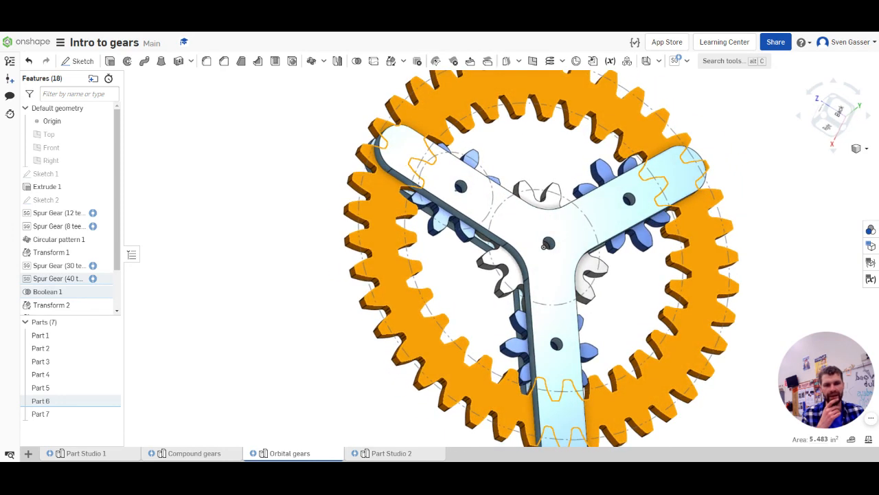
{"action": "left_click", "coordinate": [294, 237]}
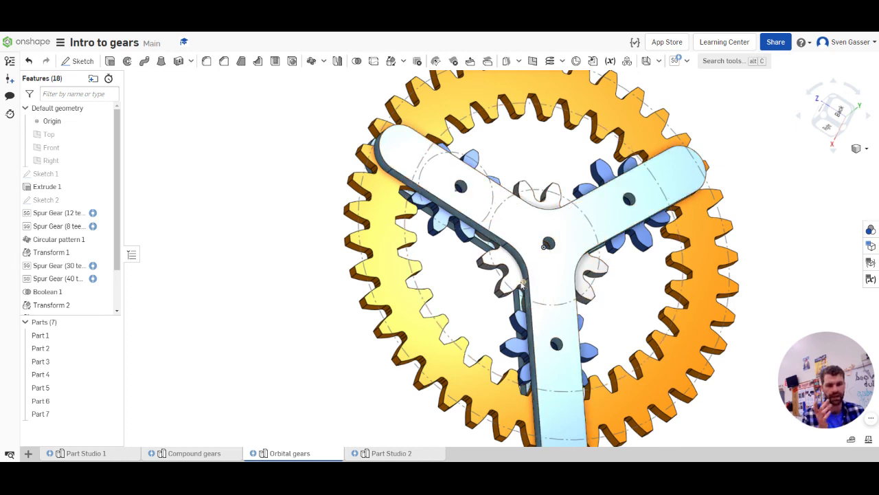
Inspect the three-armed carrier of the orbital gear set face-on and at an angle, with the planets and sun behind it
{"action": "scroll", "coordinate": [525, 283], "scroll_direction": "down", "scroll_amount": 2}
{"action": "scroll", "coordinate": [531, 300], "scroll_direction": "up", "scroll_amount": 2}
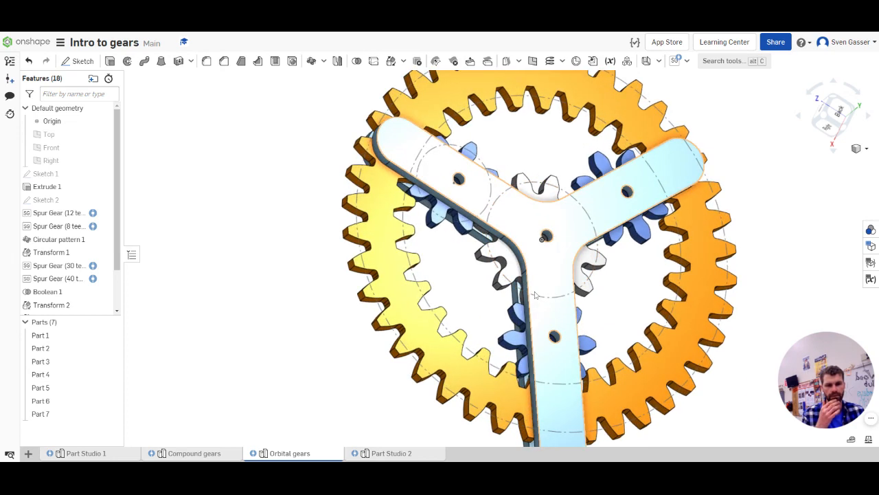
{"action": "scroll", "coordinate": [533, 295], "scroll_direction": "down", "scroll_amount": 2}
{"action": "scroll", "coordinate": [523, 294], "scroll_direction": "up", "scroll_amount": 2}
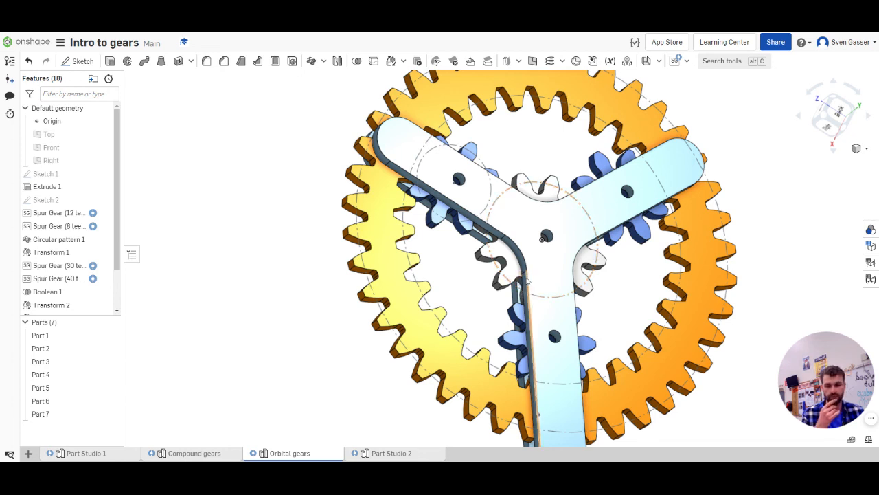
{"action": "key", "text": "n"}
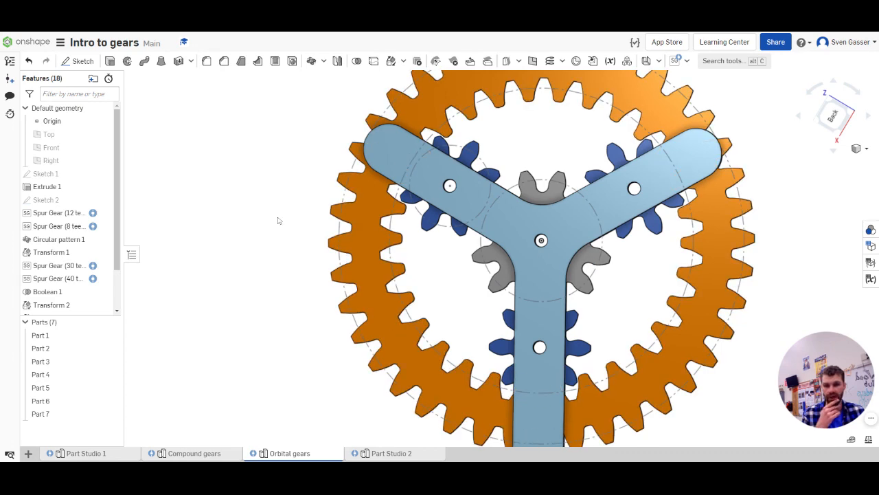
{"action": "mouse_move", "coordinate": [838, 380]}
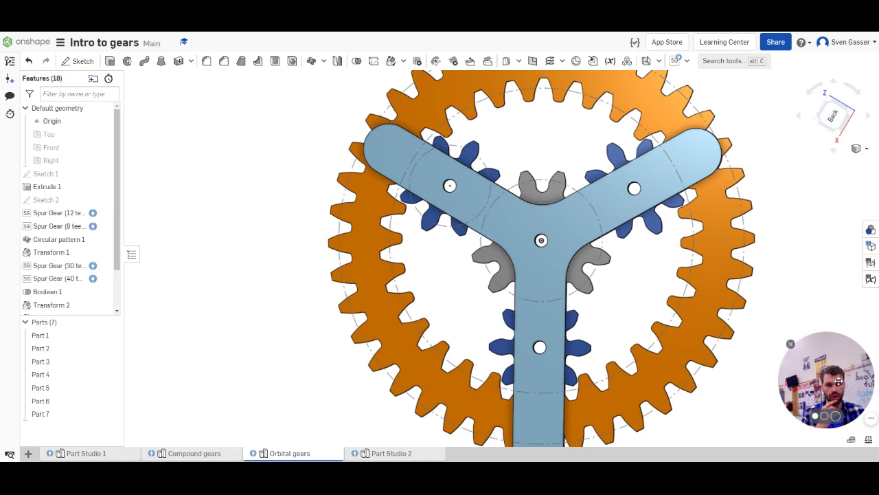
{"action": "right_click_drag", "start_coordinate": [610, 366], "coordinate": [632, 341]}
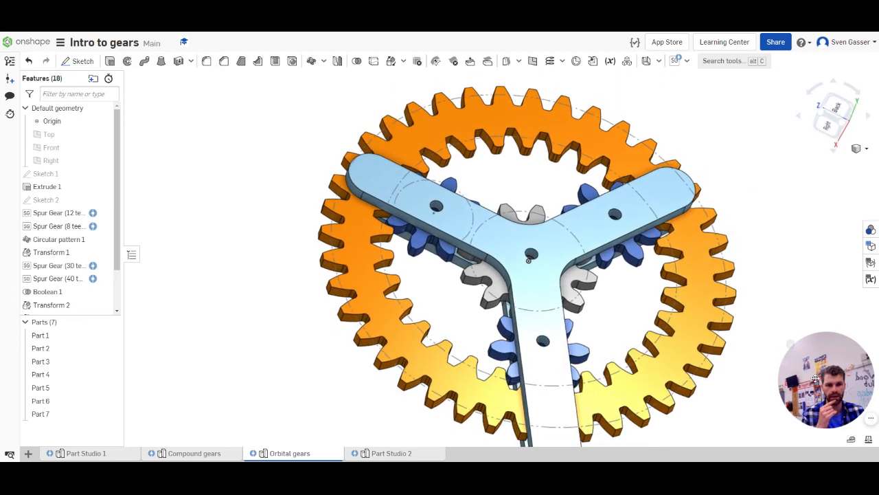
{"action": "mouse_move", "coordinate": [836, 380]}
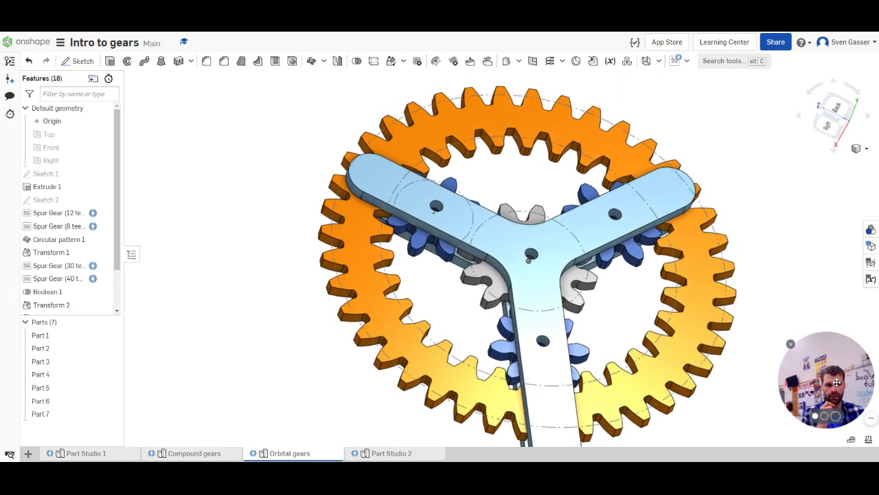
{"action": "left_click_drag", "start_coordinate": [821, 382], "coordinate": [698, 379]}
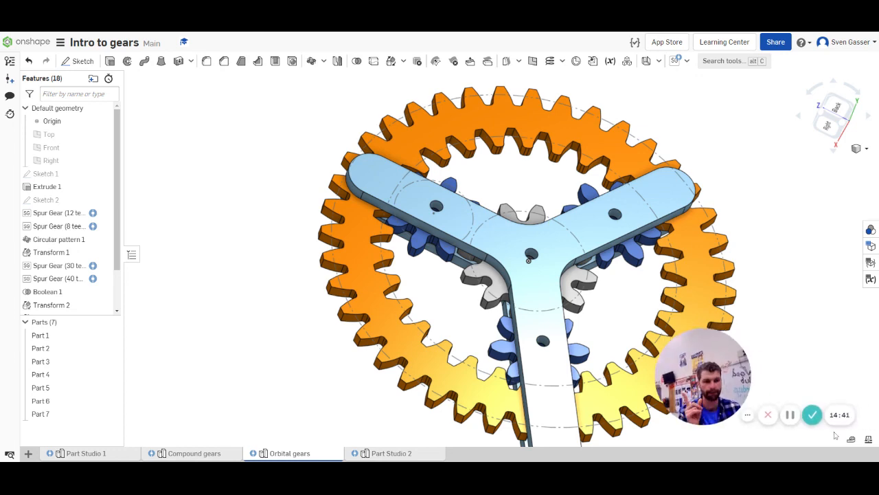